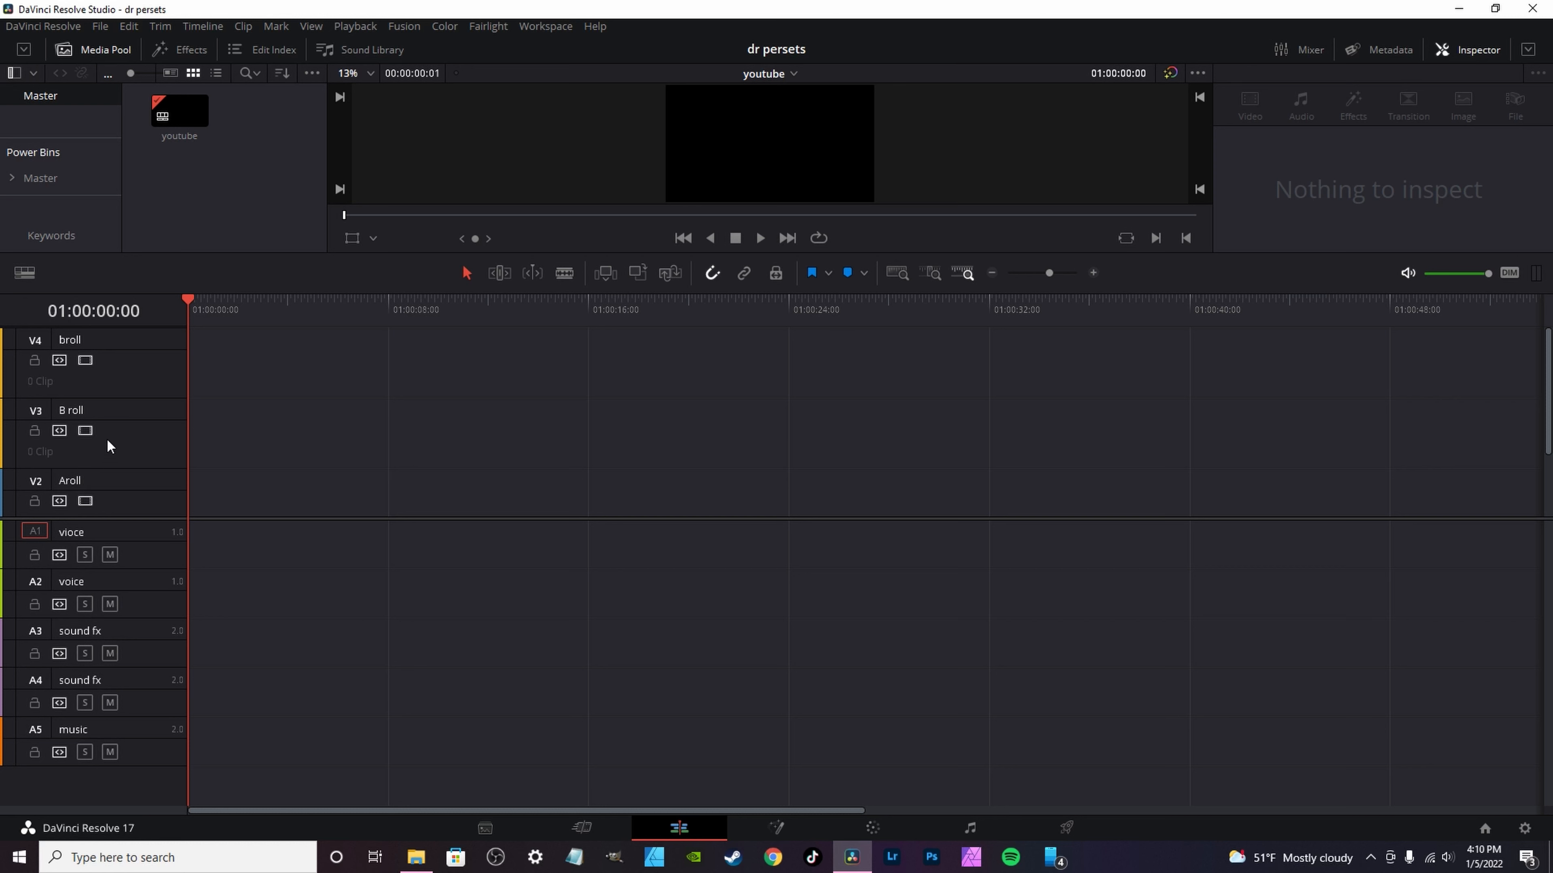
Step: Export the youtube timeline to the Desktop as the DaVinci Resolve timeline file youtube.drt, replacing the existing file
{"action": "scroll", "coordinate": [130, 426], "scroll_direction": "down", "scroll_amount": 3}
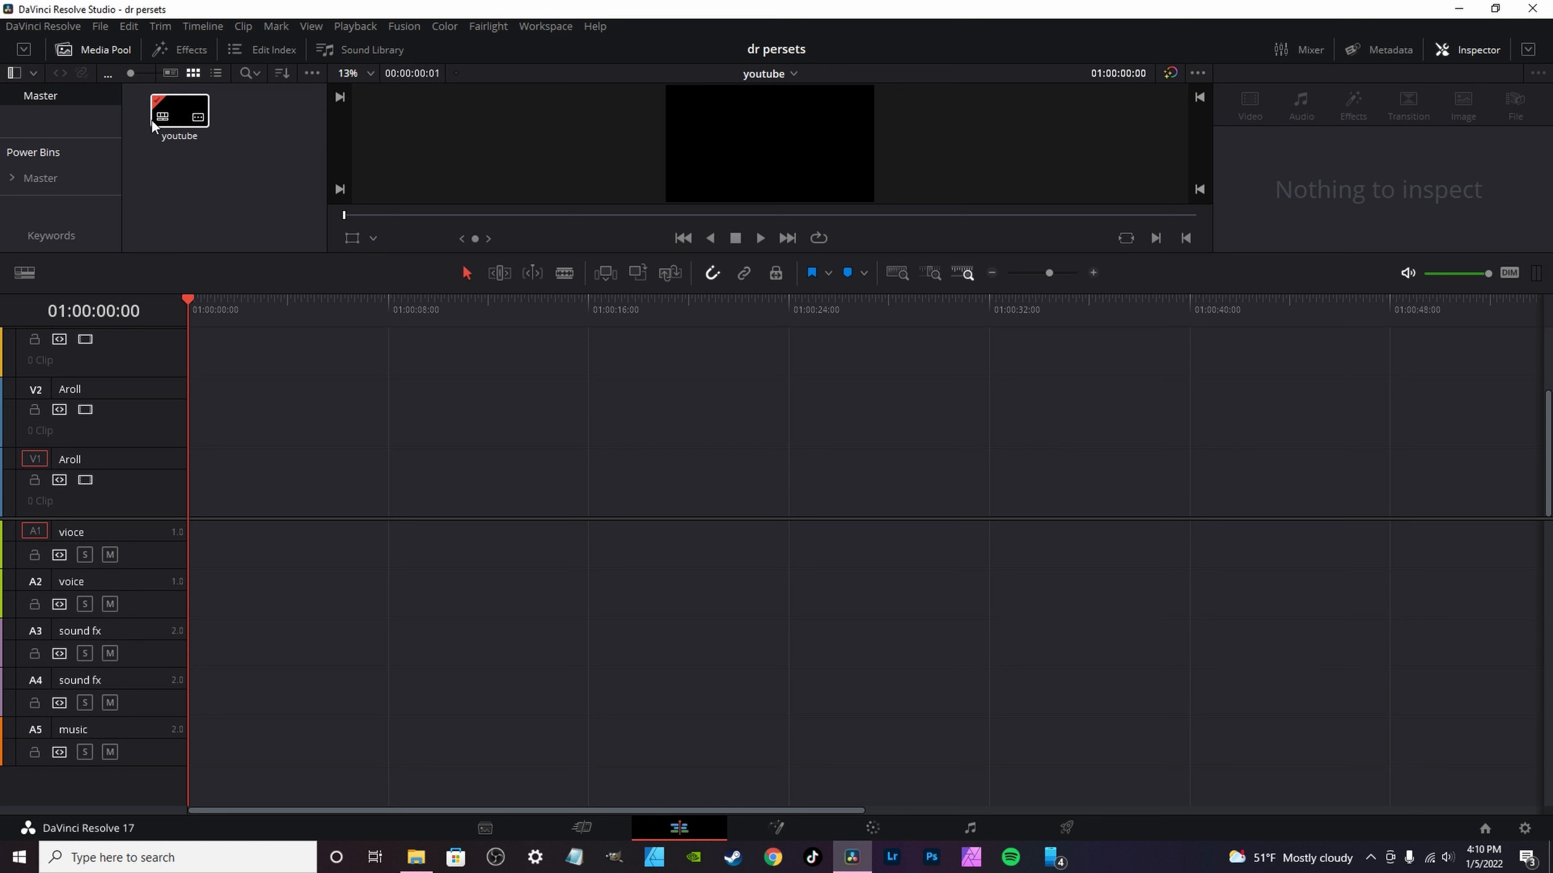
{"action": "right_click", "coordinate": [183, 128]}
{"action": "mouse_move", "coordinate": [230, 136]}
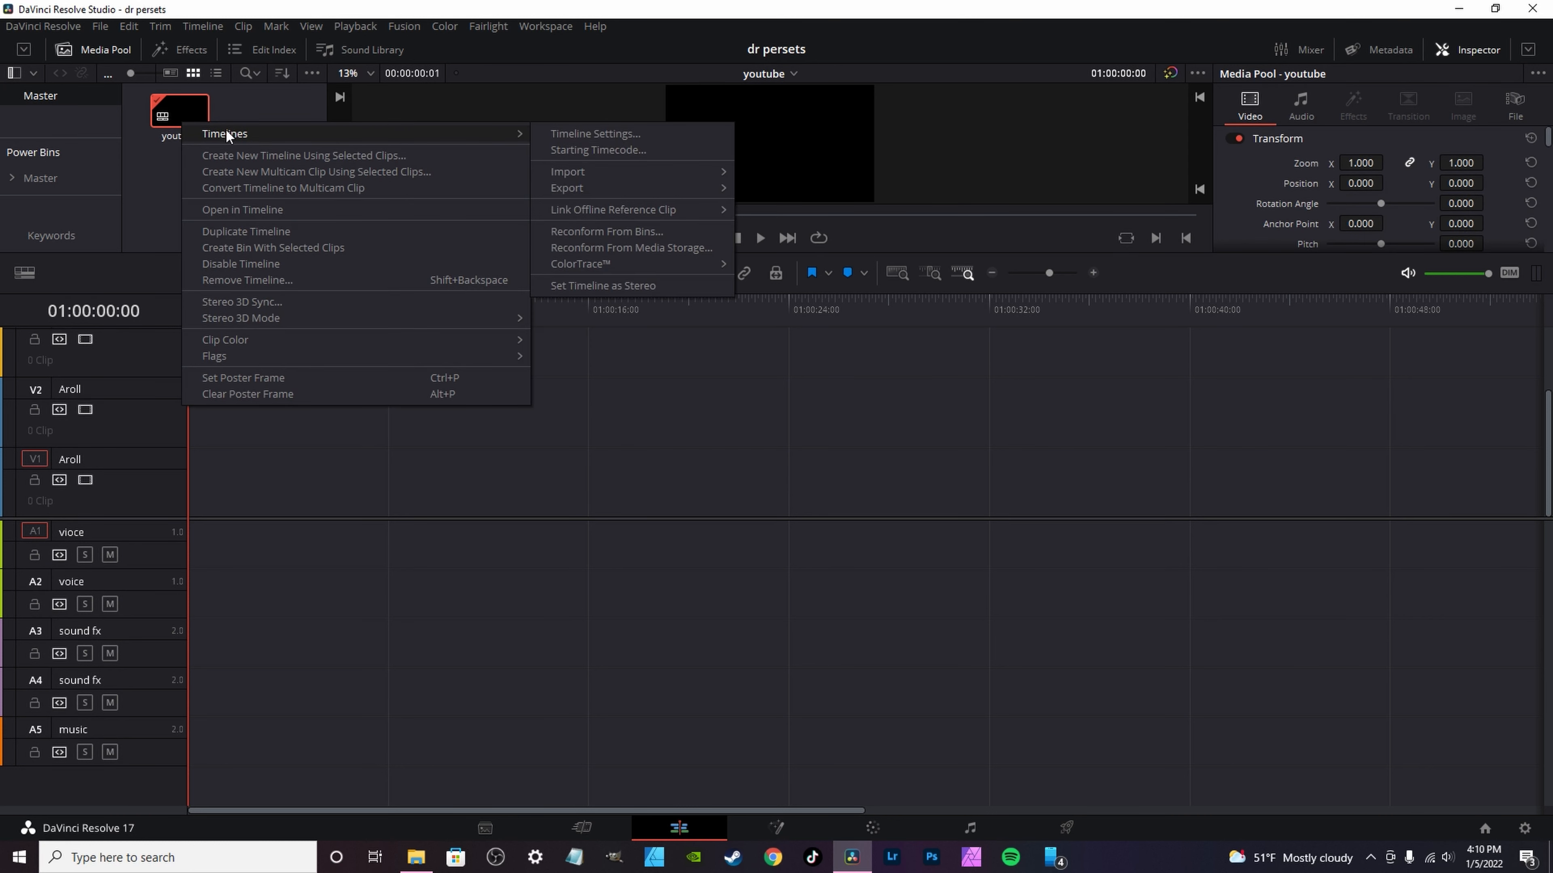
{"action": "mouse_move", "coordinate": [623, 187]}
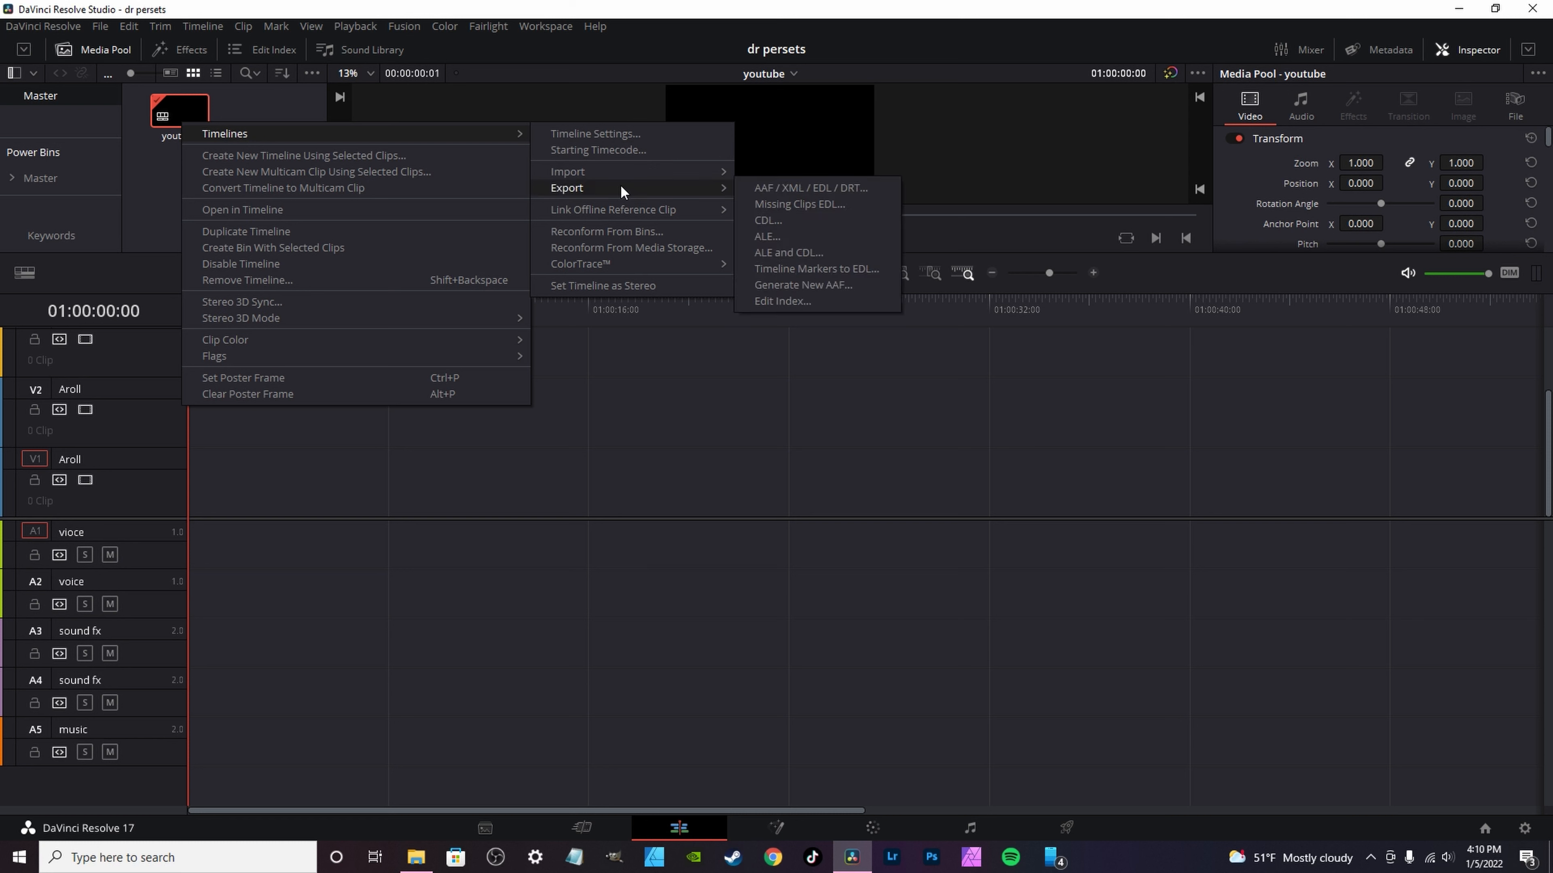
{"action": "left_click", "coordinate": [807, 190]}
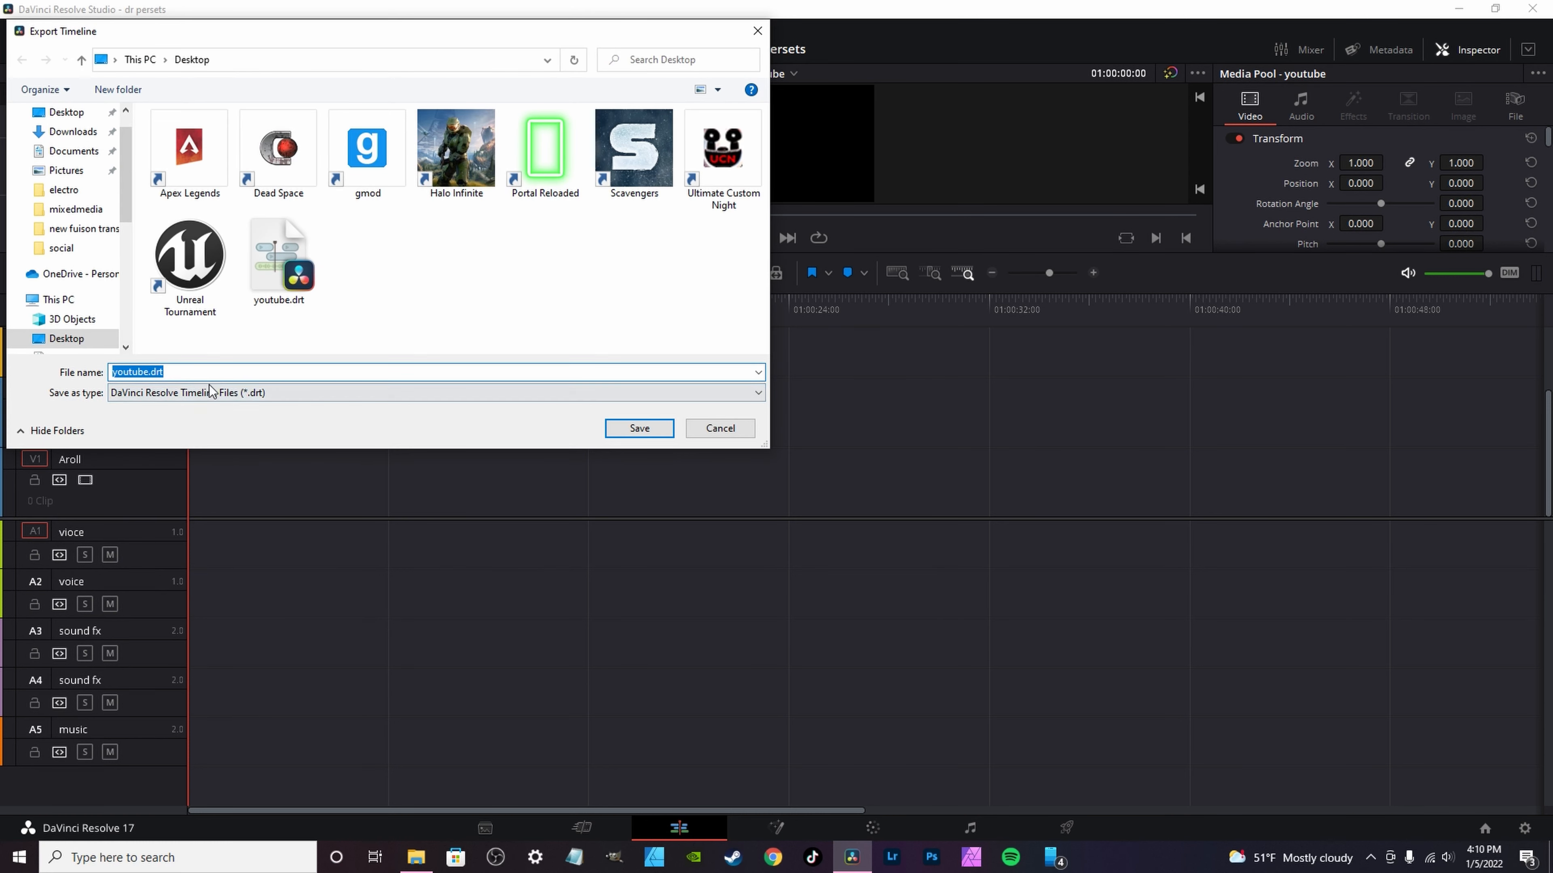
{"action": "left_click", "coordinate": [647, 434]}
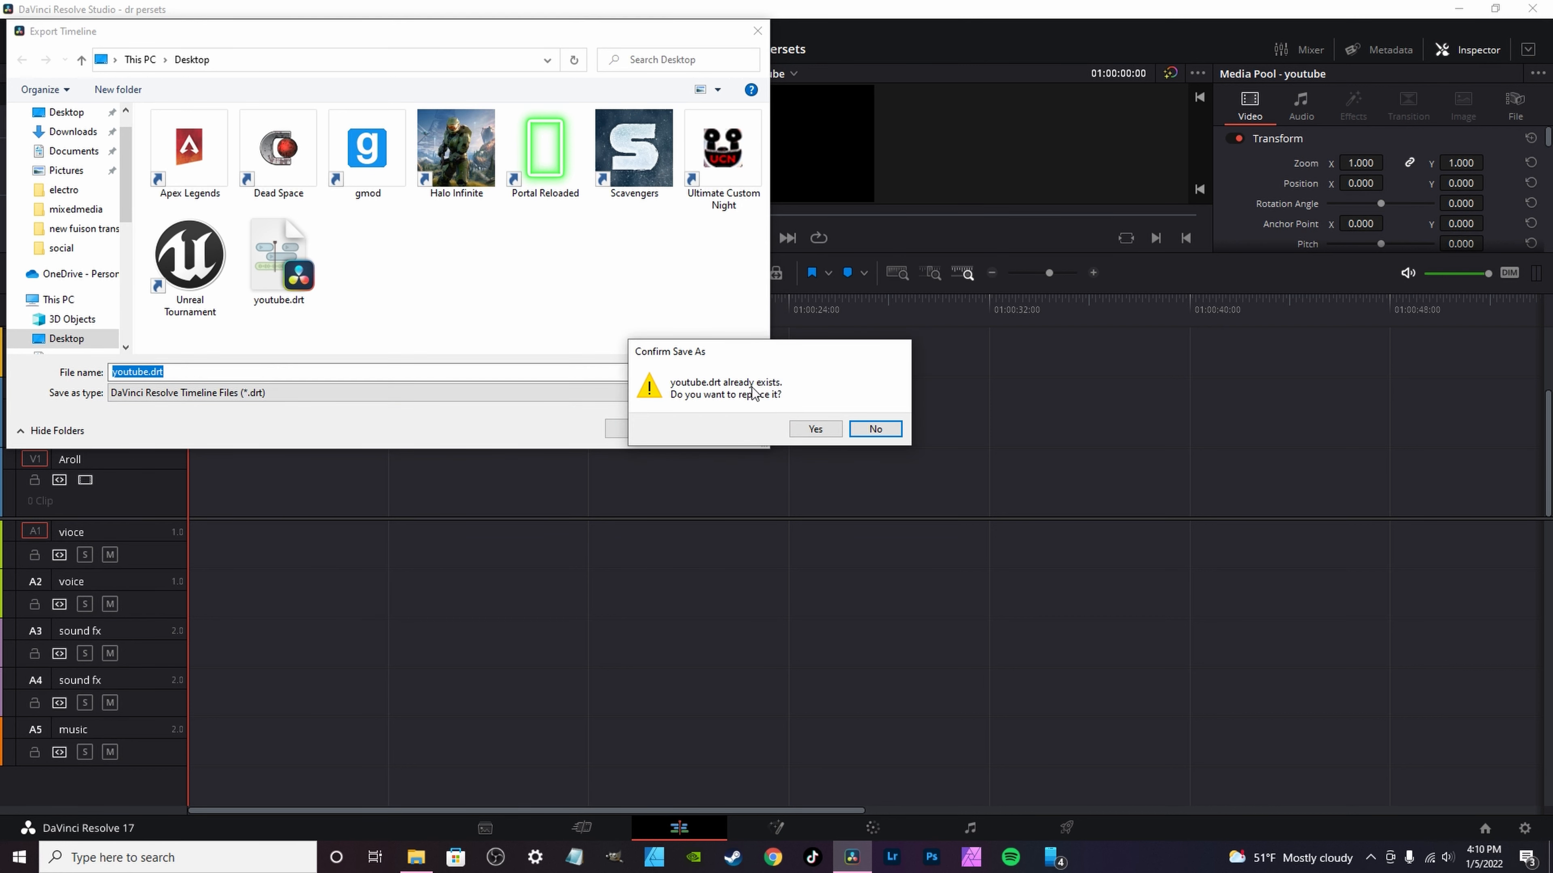
{"action": "left_click", "coordinate": [815, 430]}
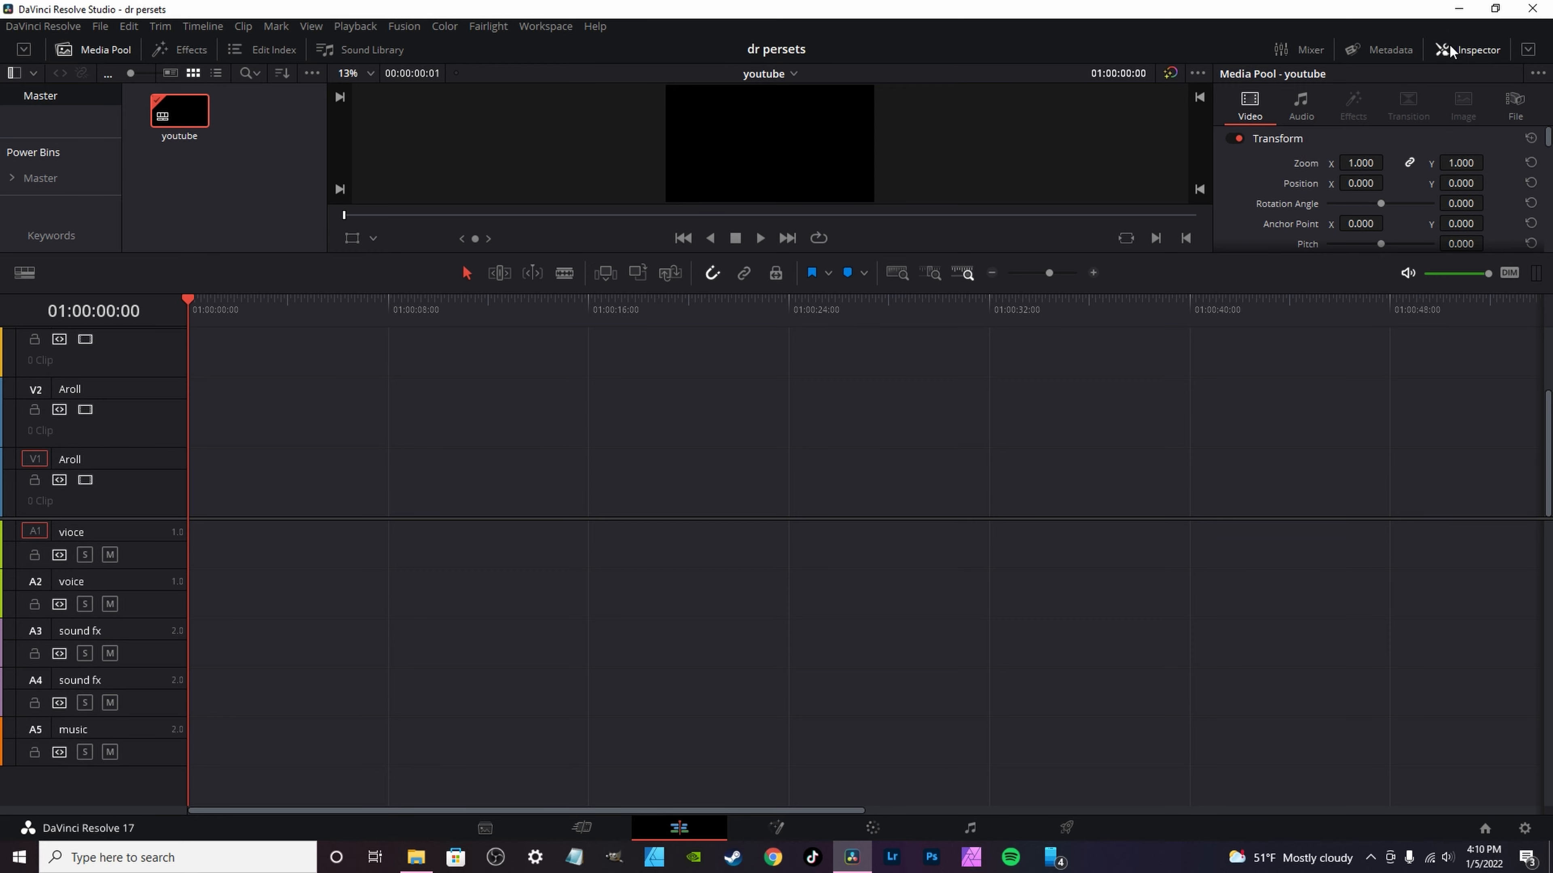
Step: Close DaVinci Resolve and open the exported youtube.drt timeline file from the desktop
{"action": "left_click", "coordinate": [1459, 8]}
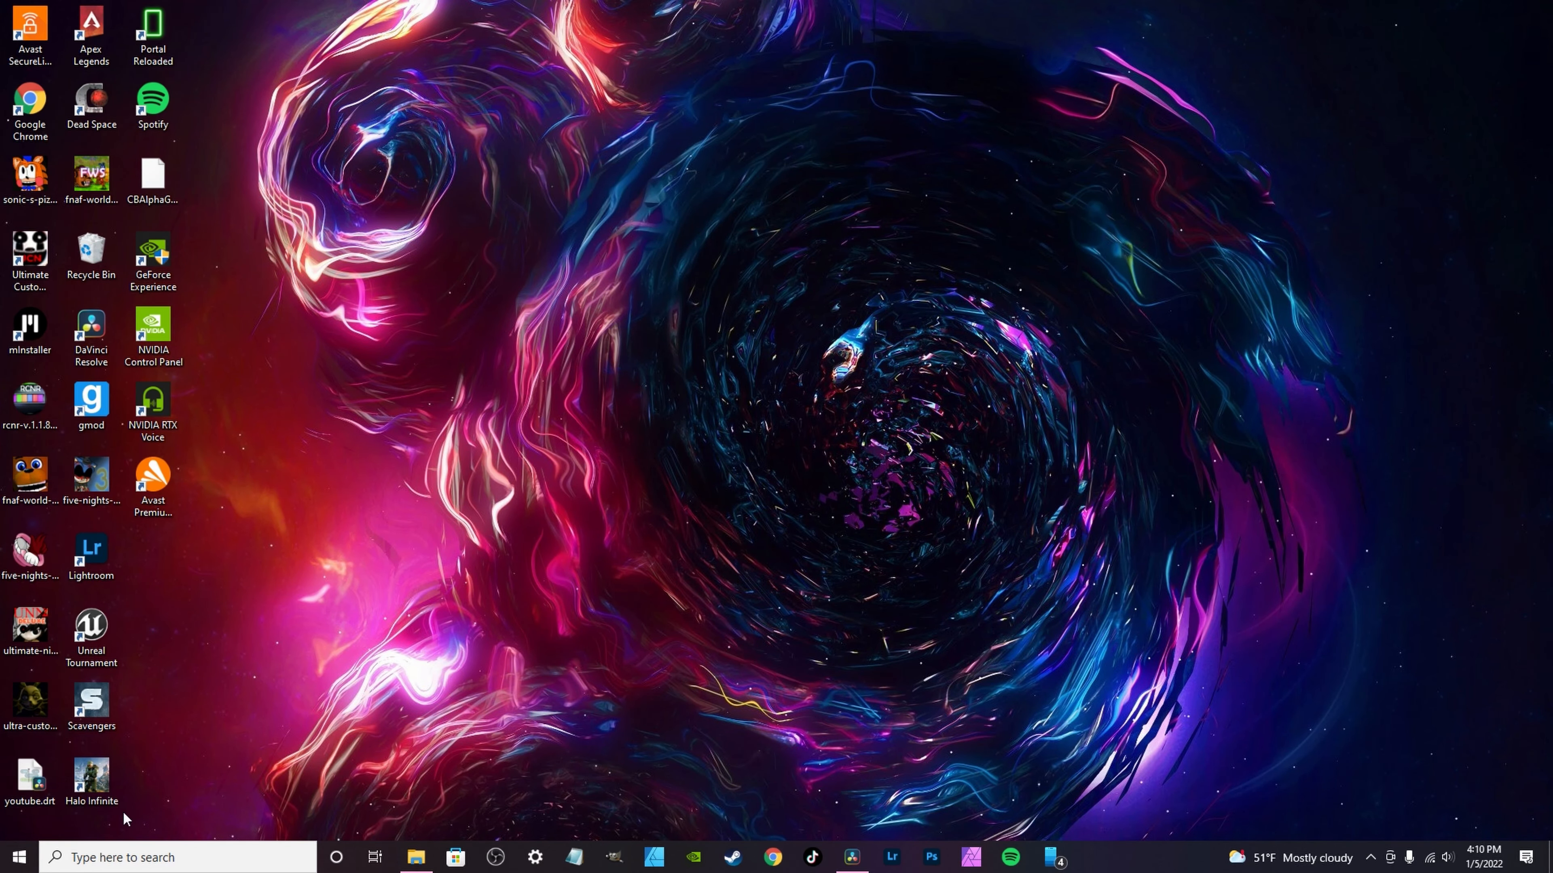
{"action": "left_click", "coordinate": [832, 852]}
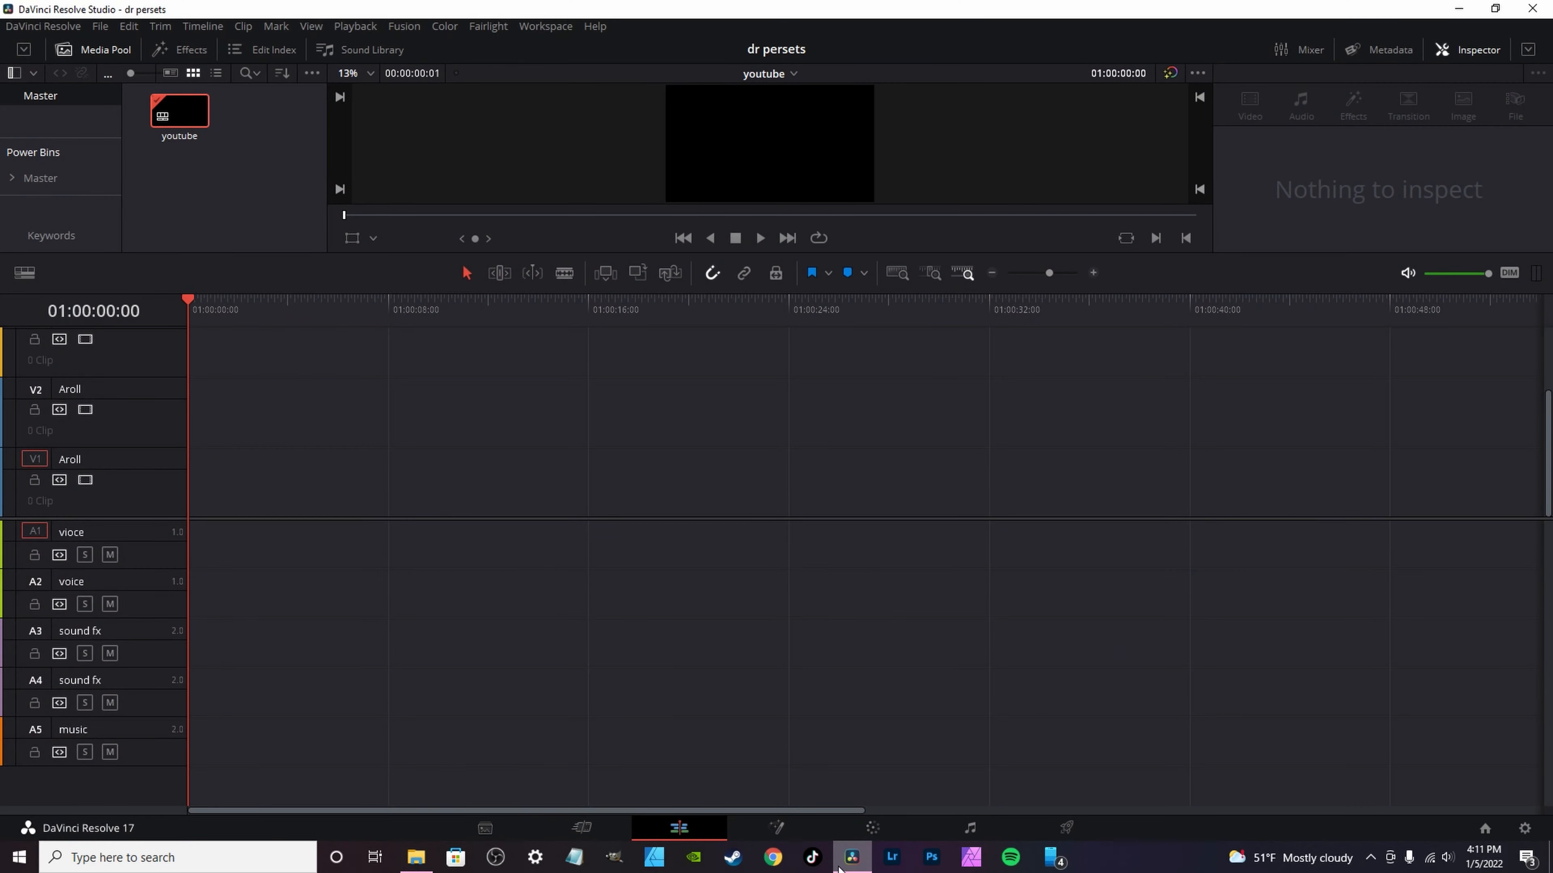
{"action": "left_click", "coordinate": [1531, 9]}
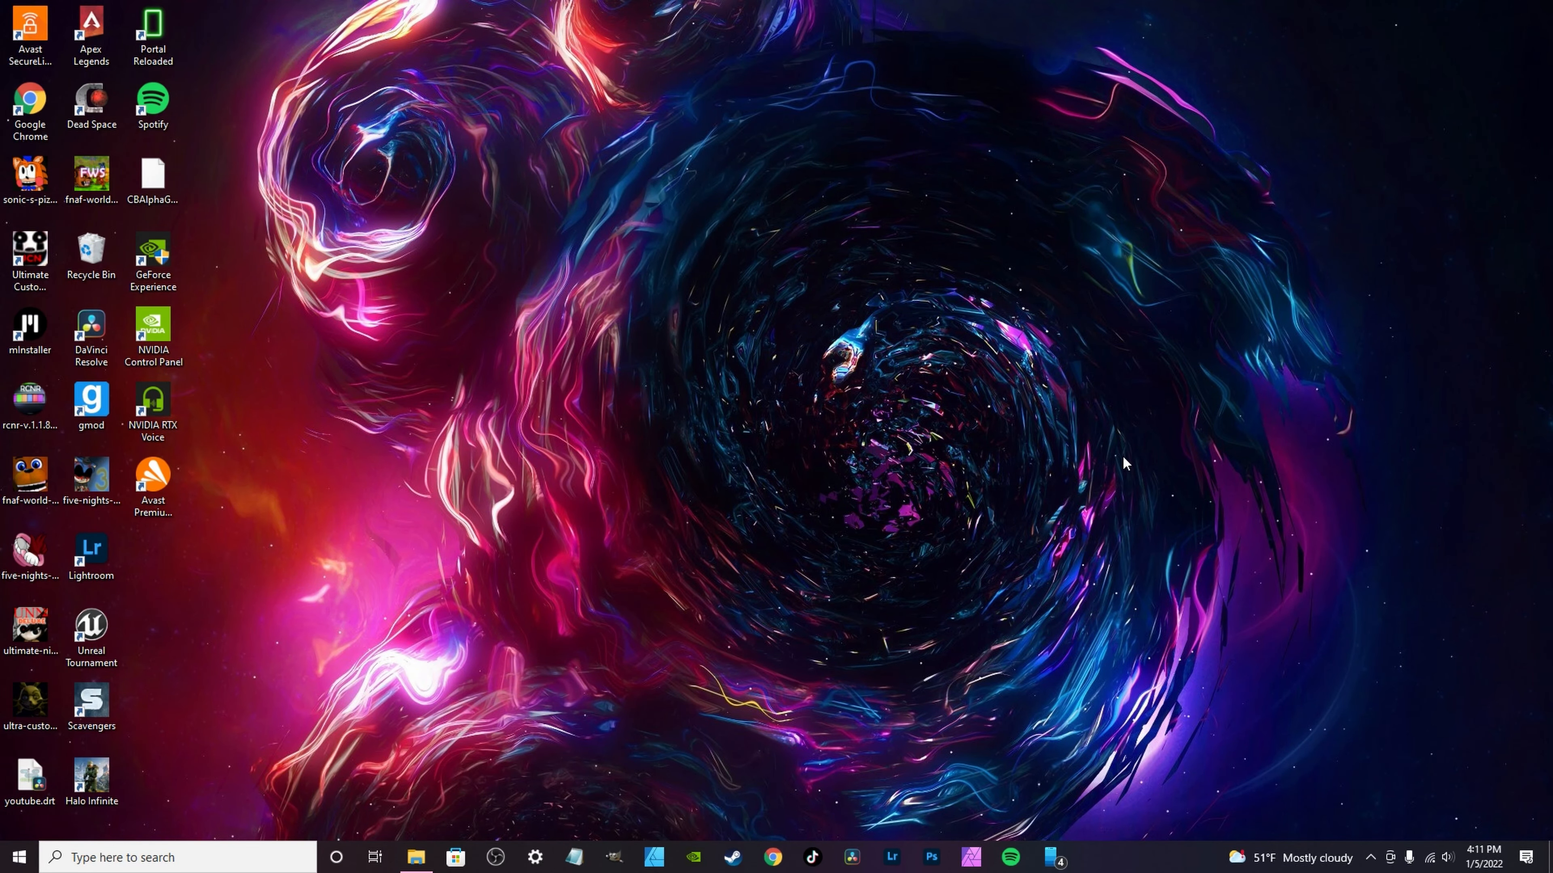
{"action": "double_click", "coordinate": [30, 780]}
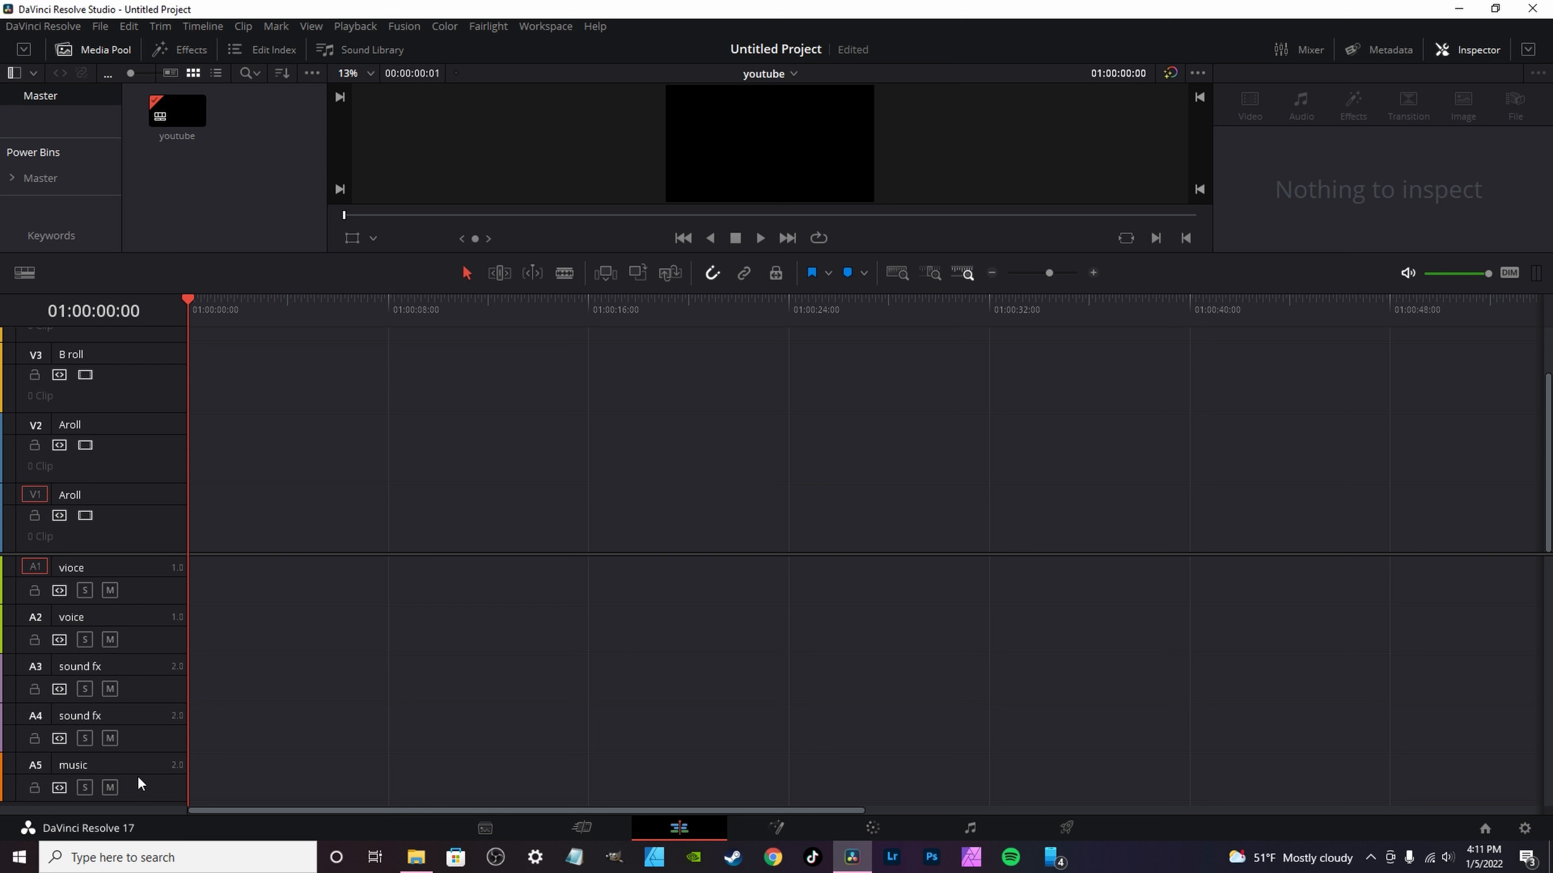
Step: Review the new project's master settings for timeline format and video monitoring, and close them without changes
{"action": "scroll", "coordinate": [134, 509], "scroll_direction": "up", "scroll_amount": 2}
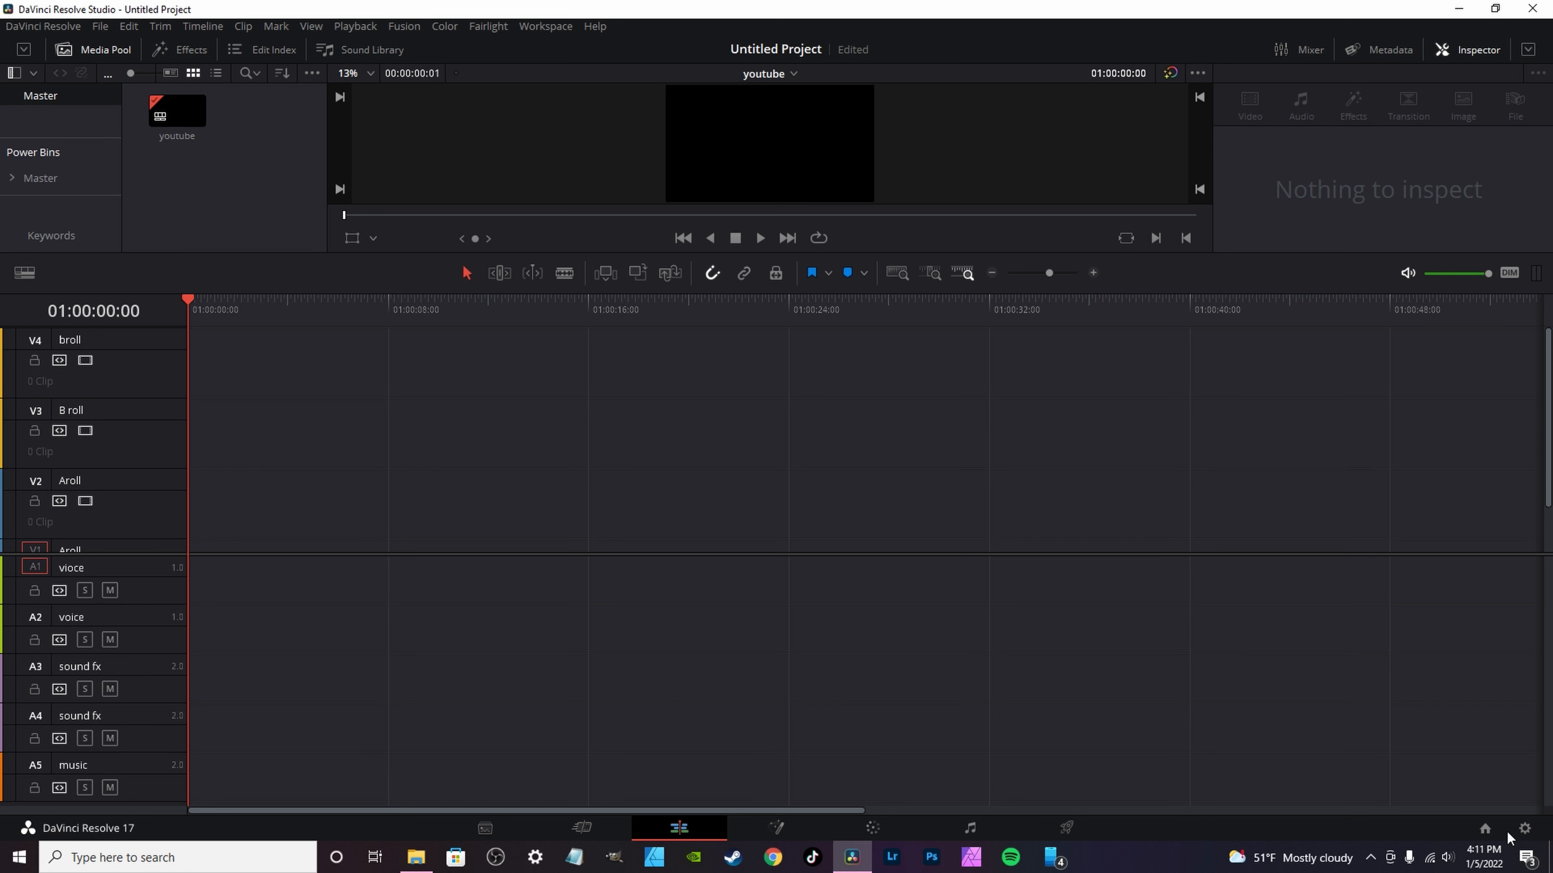
{"action": "left_click", "coordinate": [1525, 828]}
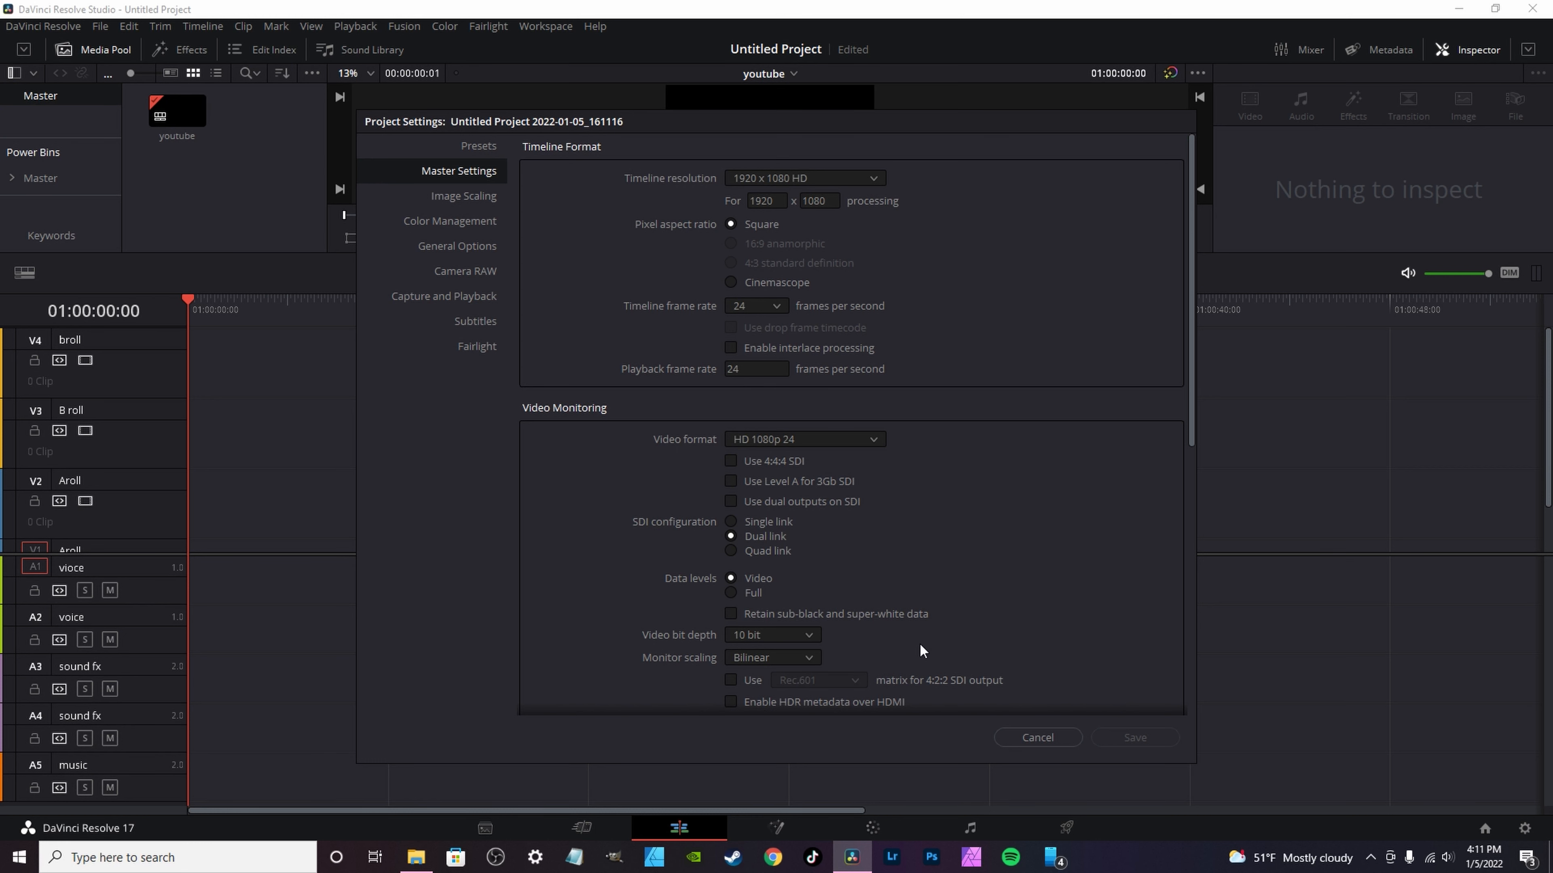
{"action": "left_click", "coordinate": [1064, 742]}
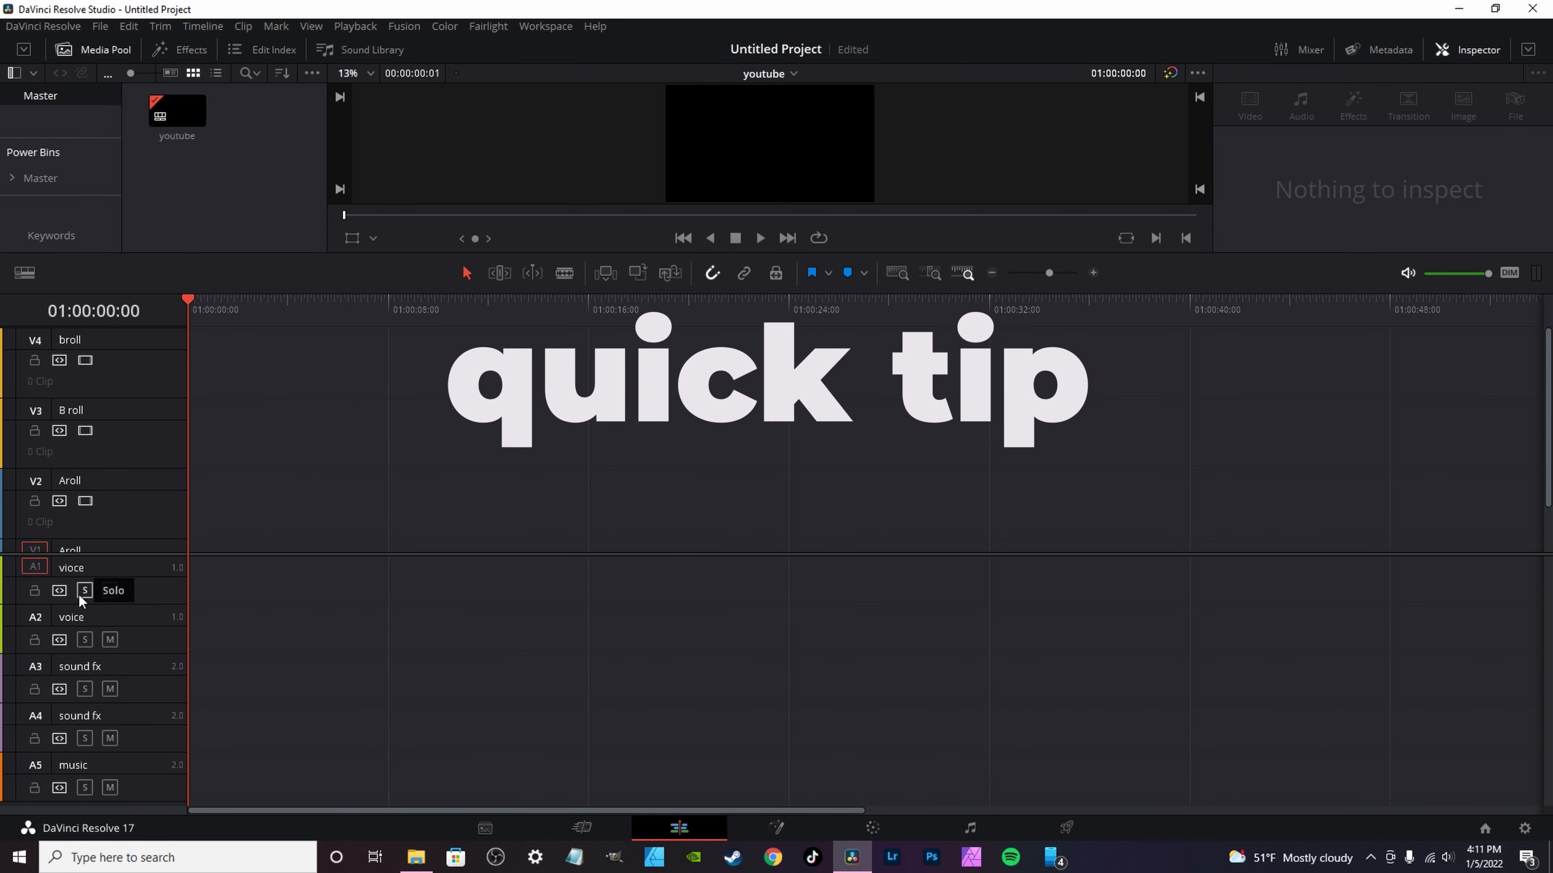
{"action": "left_click", "coordinate": [98, 578]}
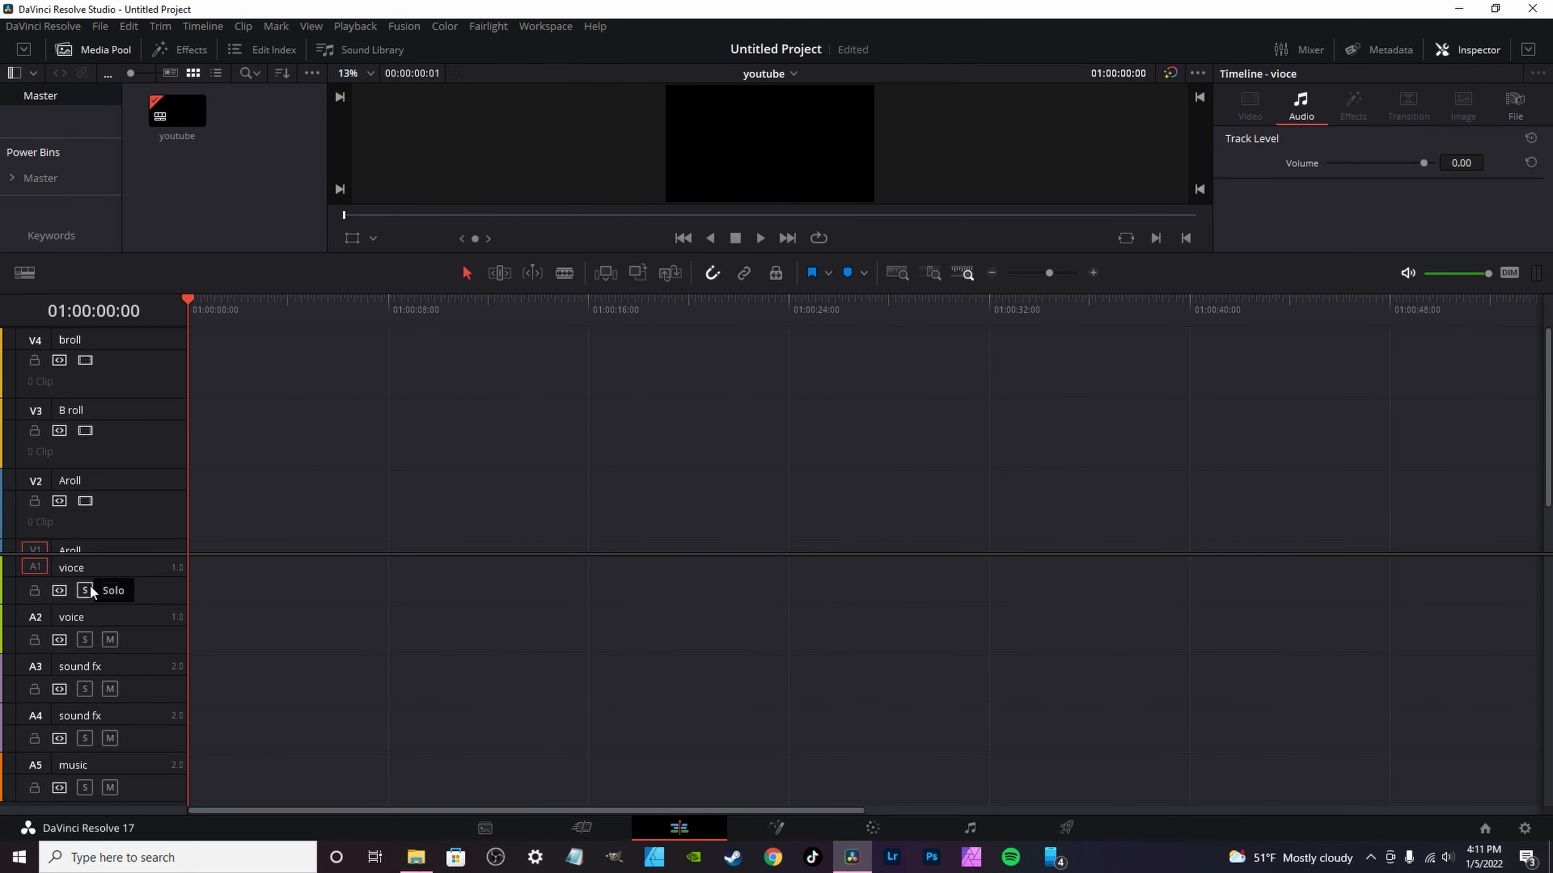
{"action": "right_click", "coordinate": [139, 574]}
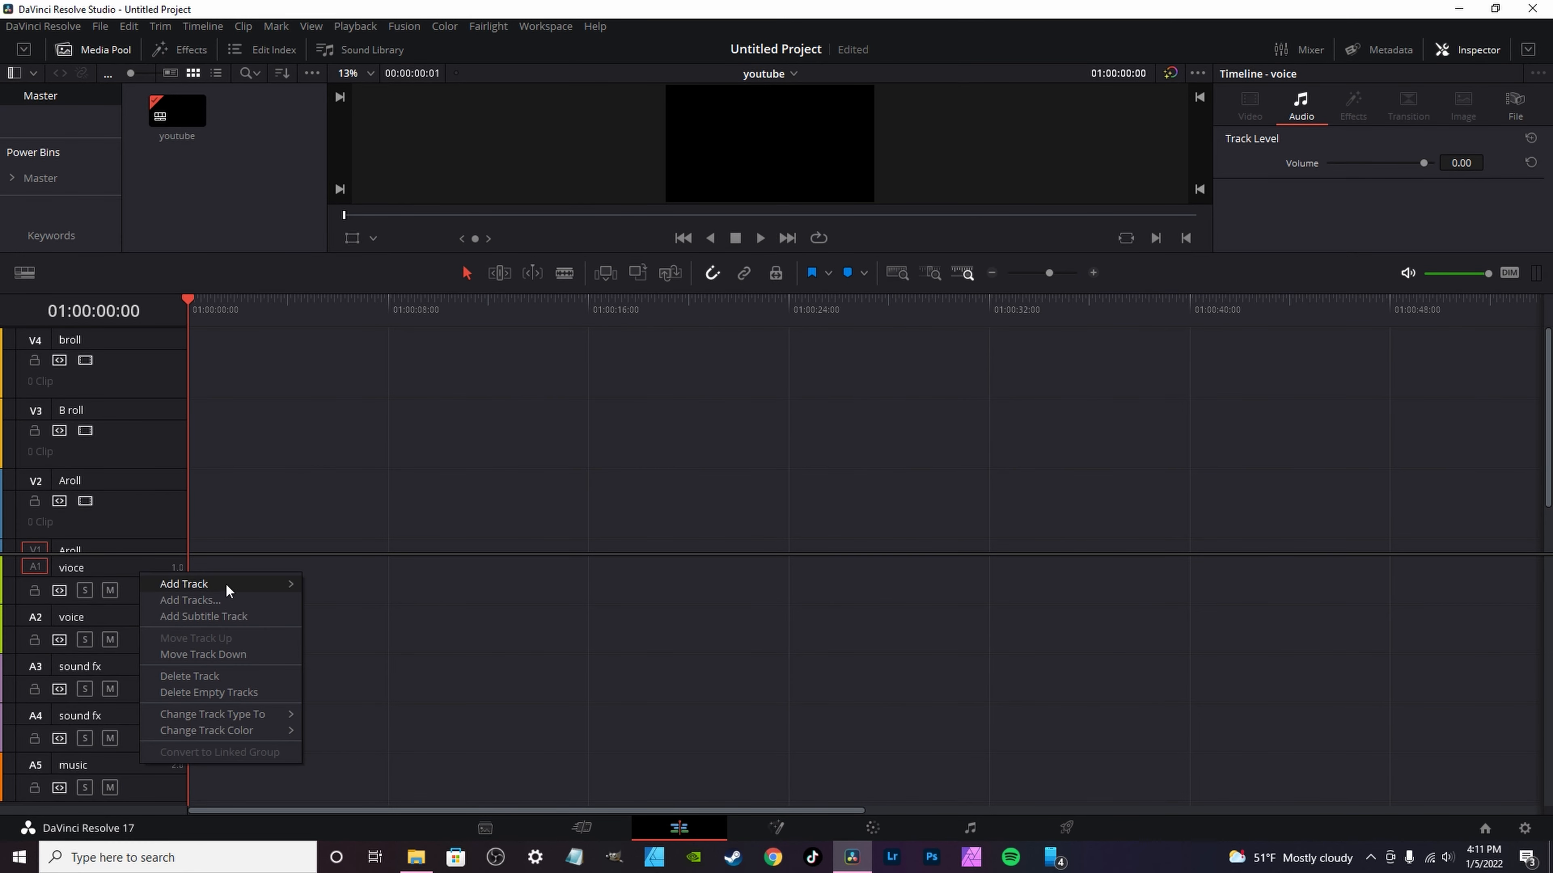
{"action": "mouse_move", "coordinate": [235, 593]}
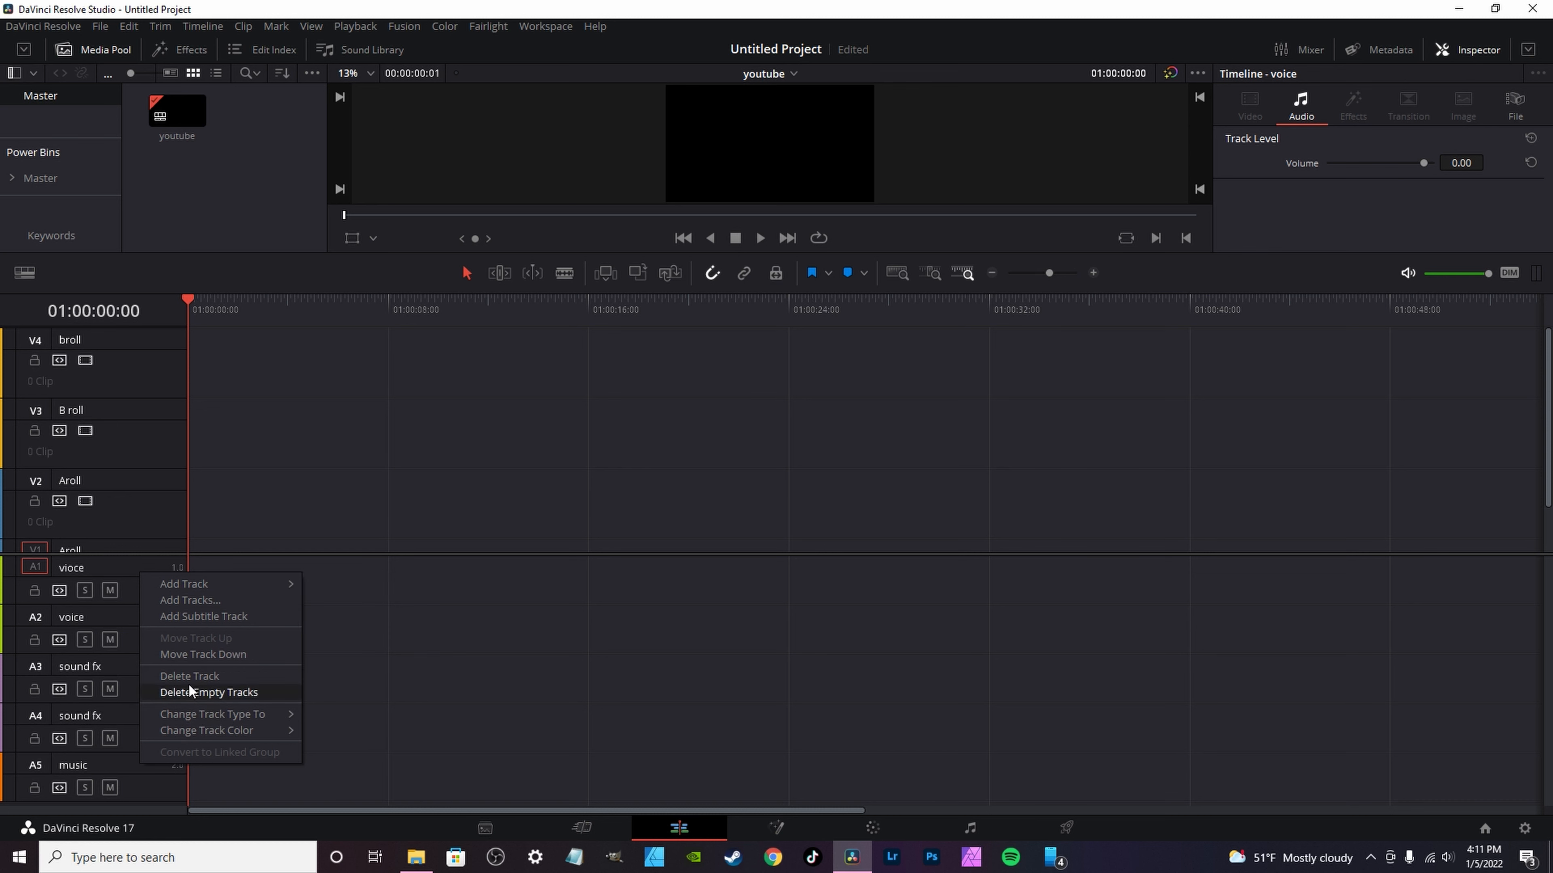
{"action": "left_click", "coordinate": [115, 571]}
{"action": "right_click", "coordinate": [119, 571]}
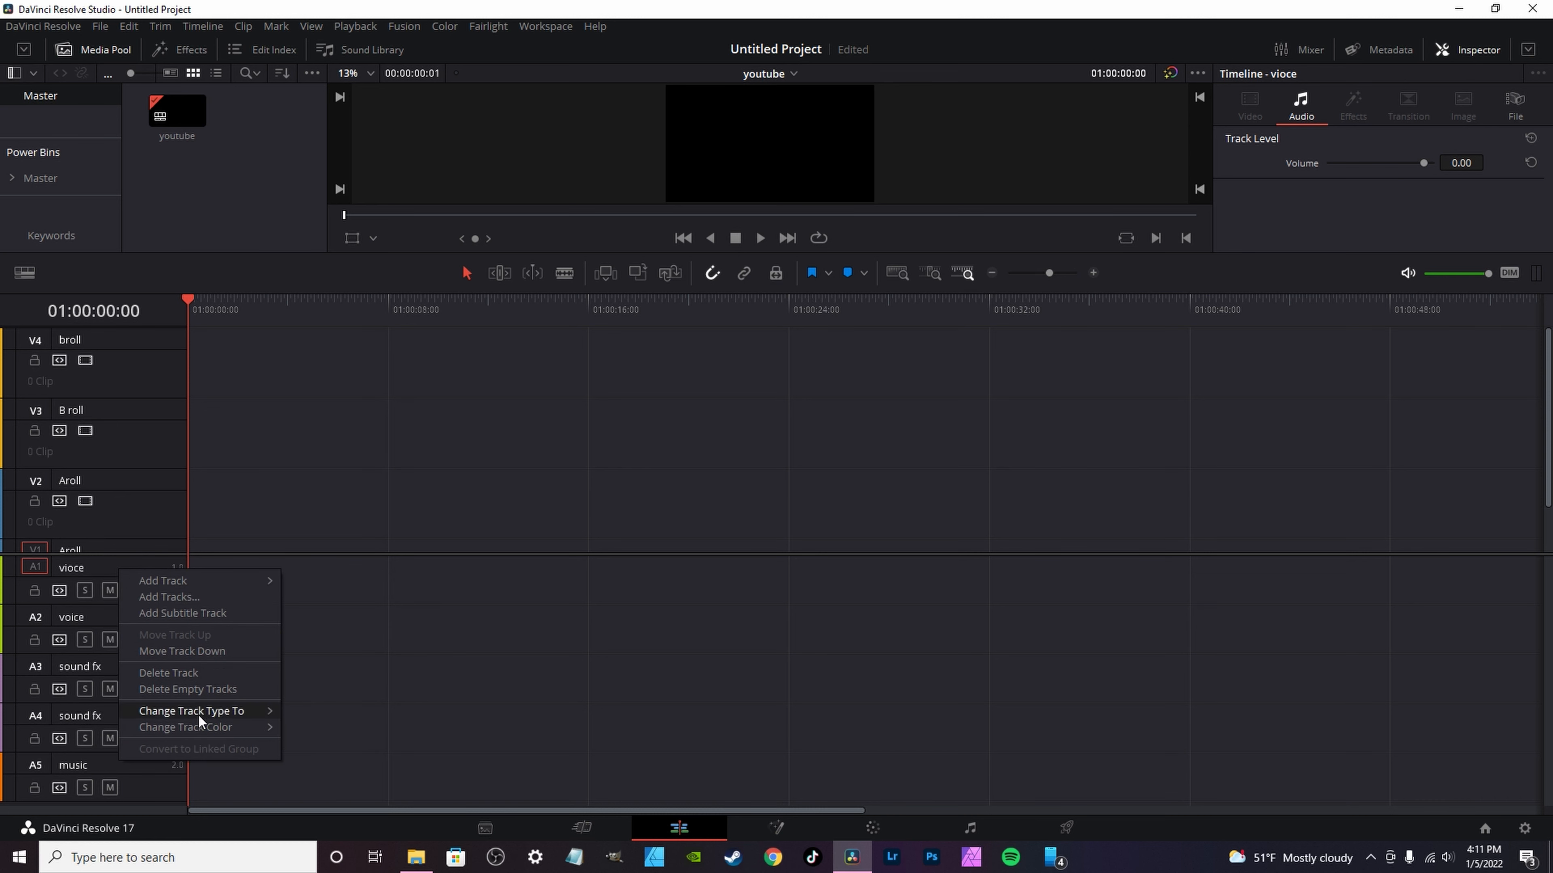
{"action": "mouse_move", "coordinate": [198, 715]}
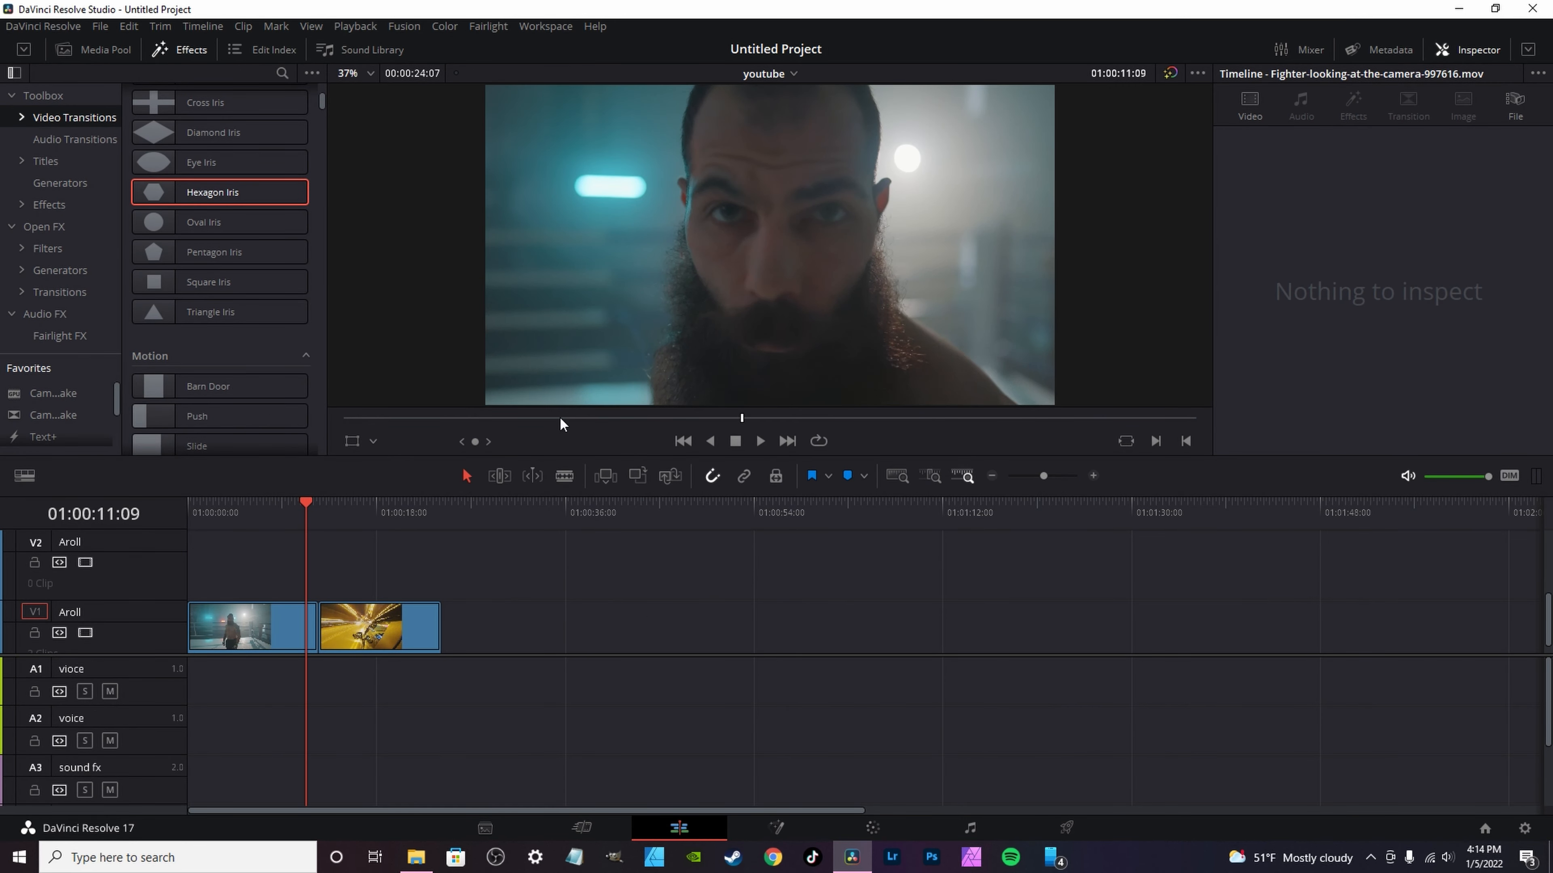
Step: Add a Hexagon Iris transition at the cut between the two clips on track V1 and select it
{"action": "left_click_drag", "start_coordinate": [201, 191], "coordinate": [317, 621]}
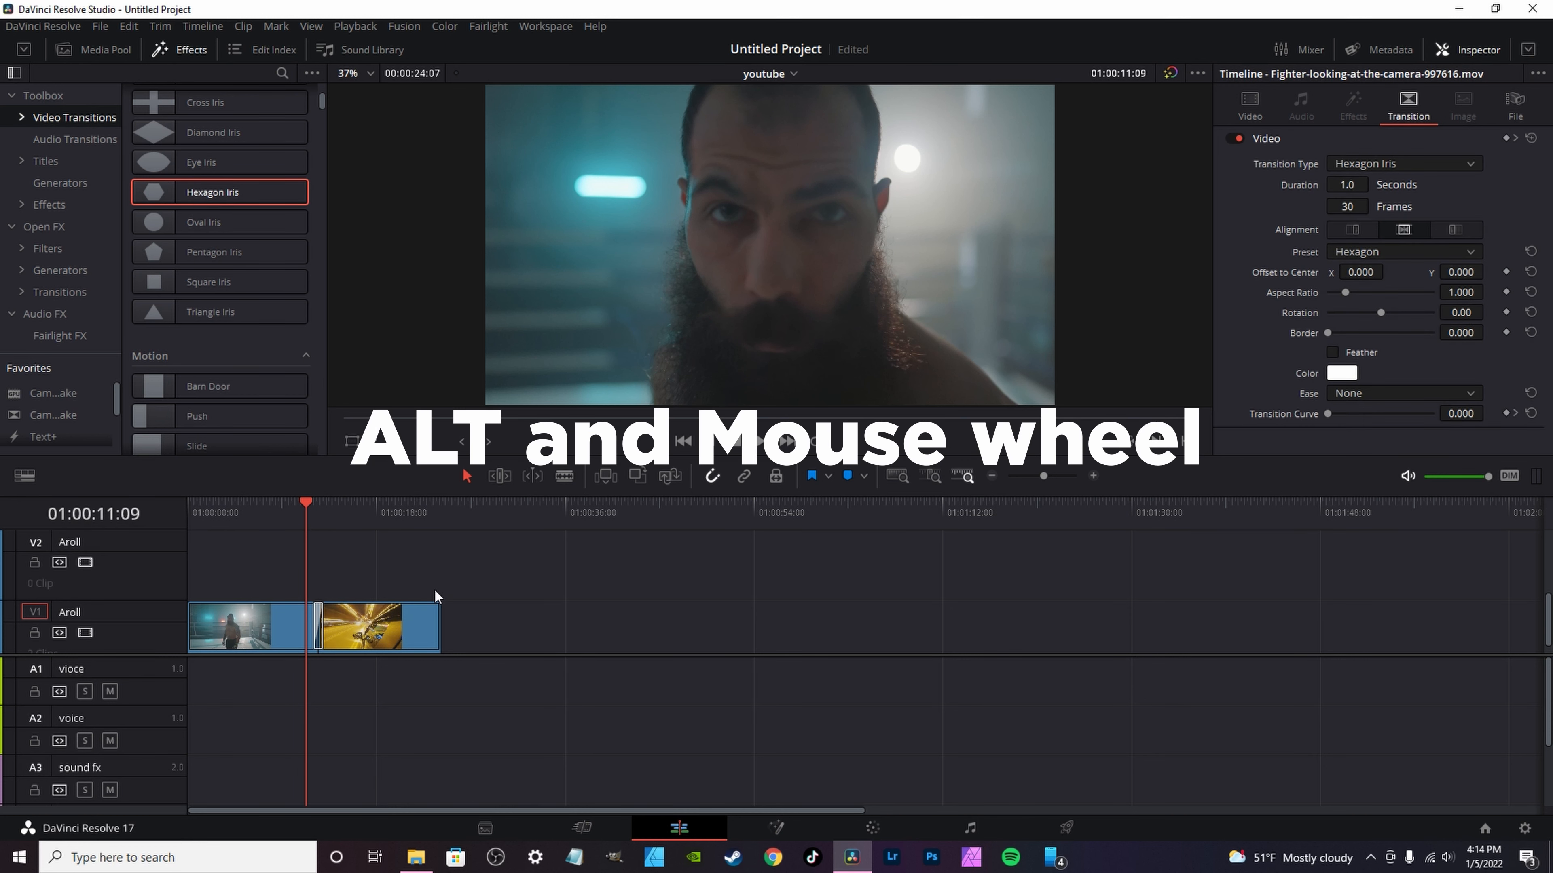
{"action": "scroll", "coordinate": [435, 591], "scroll_direction": "up", "scroll_amount": 5}
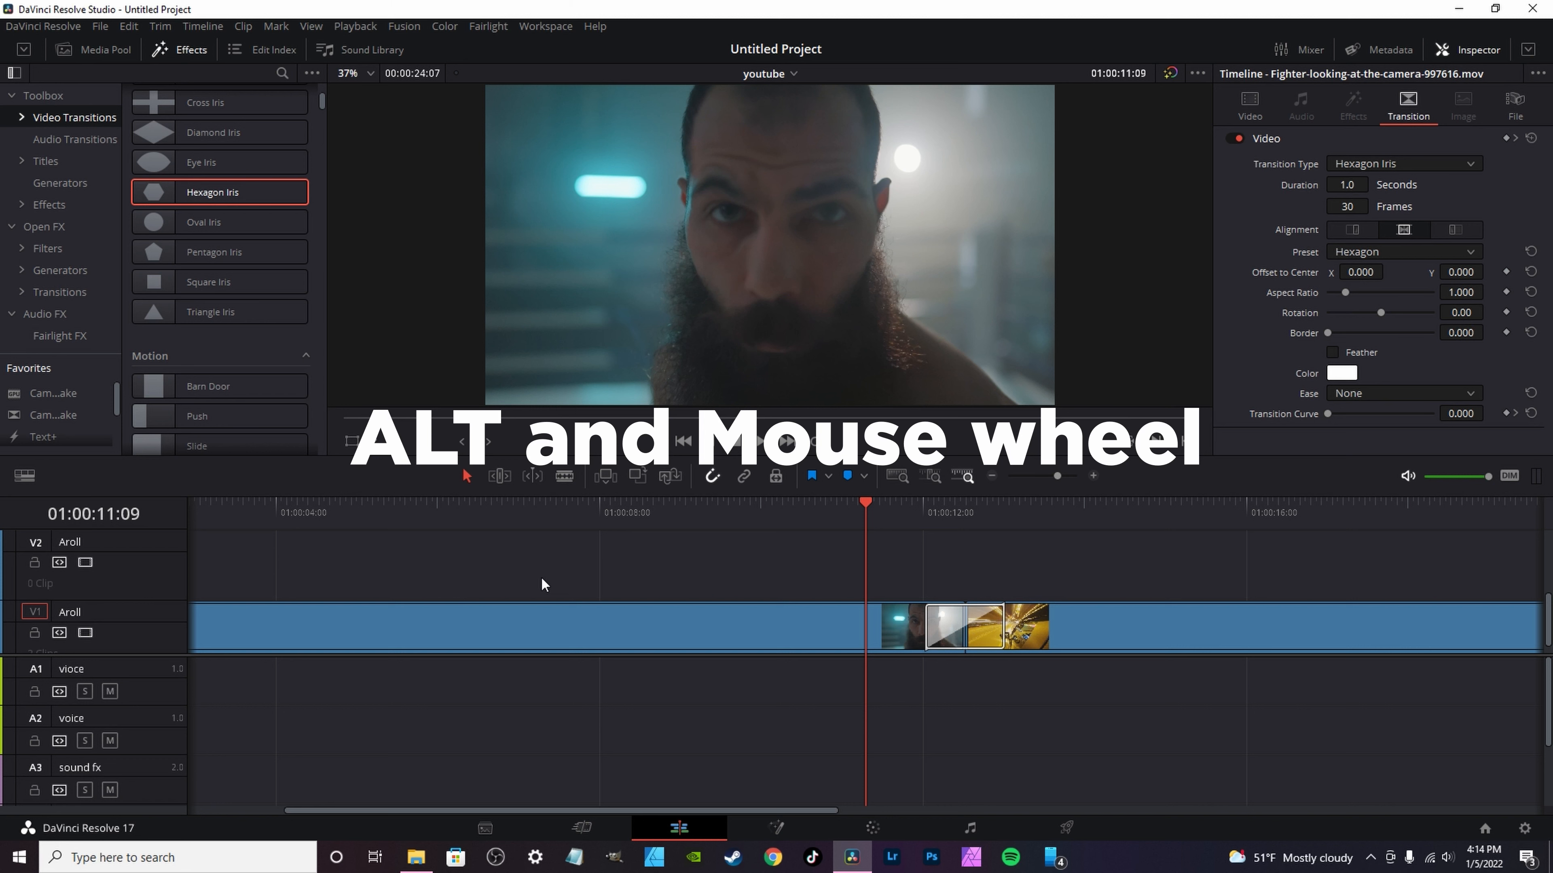
{"action": "left_click", "coordinate": [937, 626]}
Step: Play back the Hexagon Iris transition from just before the cut and stop partway through it
{"action": "left_click_drag", "start_coordinate": [873, 516], "coordinate": [941, 514]}
{"action": "key", "text": "space"}
{"action": "left_click", "coordinate": [917, 515]}
{"action": "key", "text": "space"}
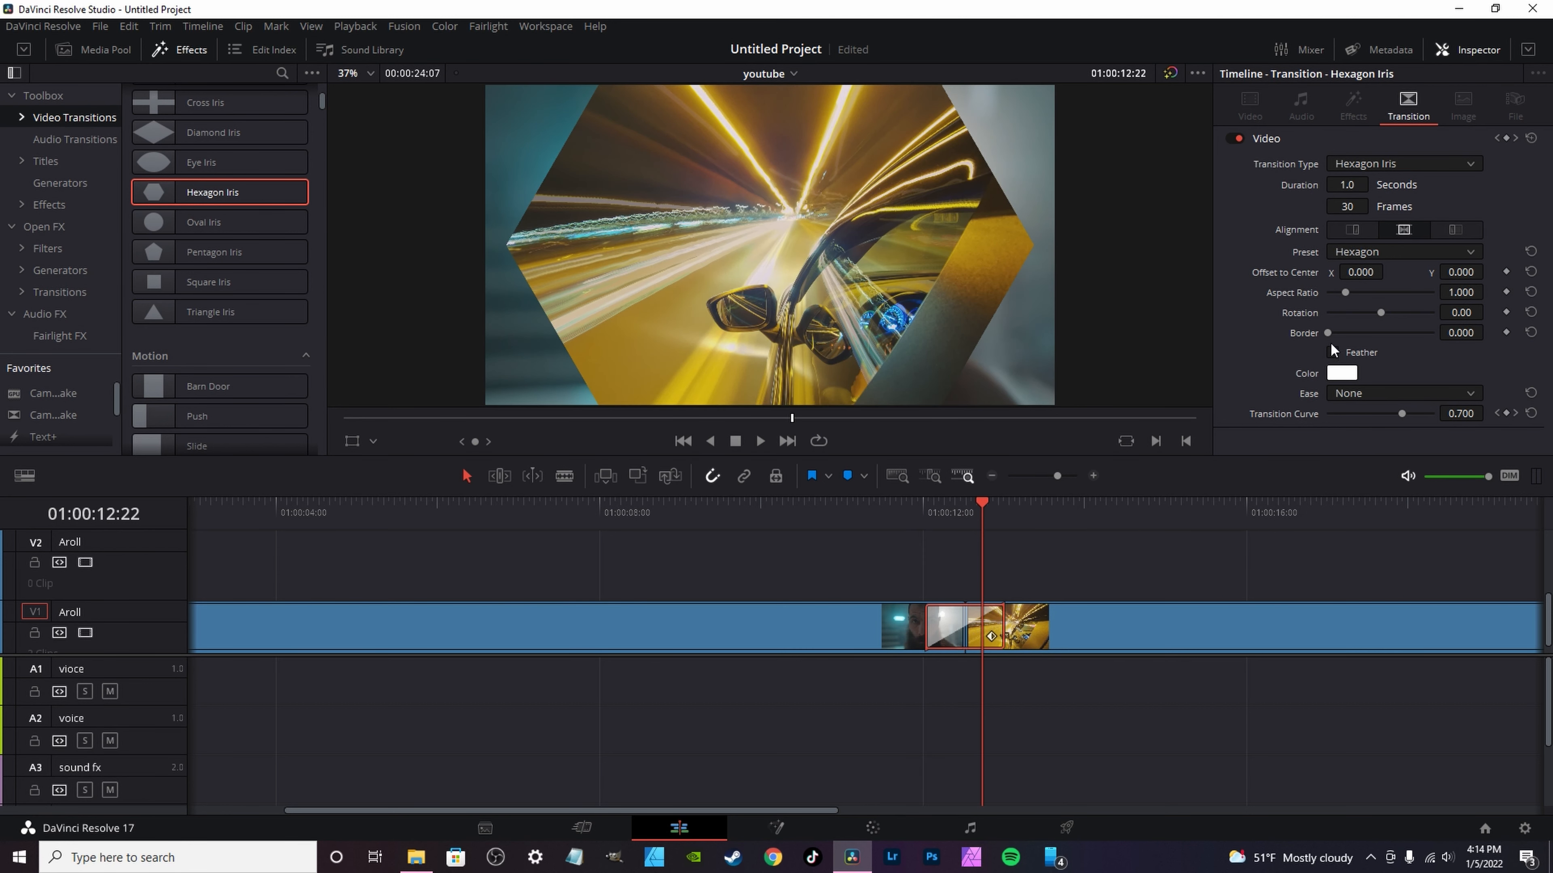
Step: Give the Hexagon Iris transition a feathered border of about 110, an aspect ratio of about 3.17 and a rotation of about -90.7
{"action": "left_click_drag", "start_coordinate": [1329, 334], "coordinate": [1353, 335]}
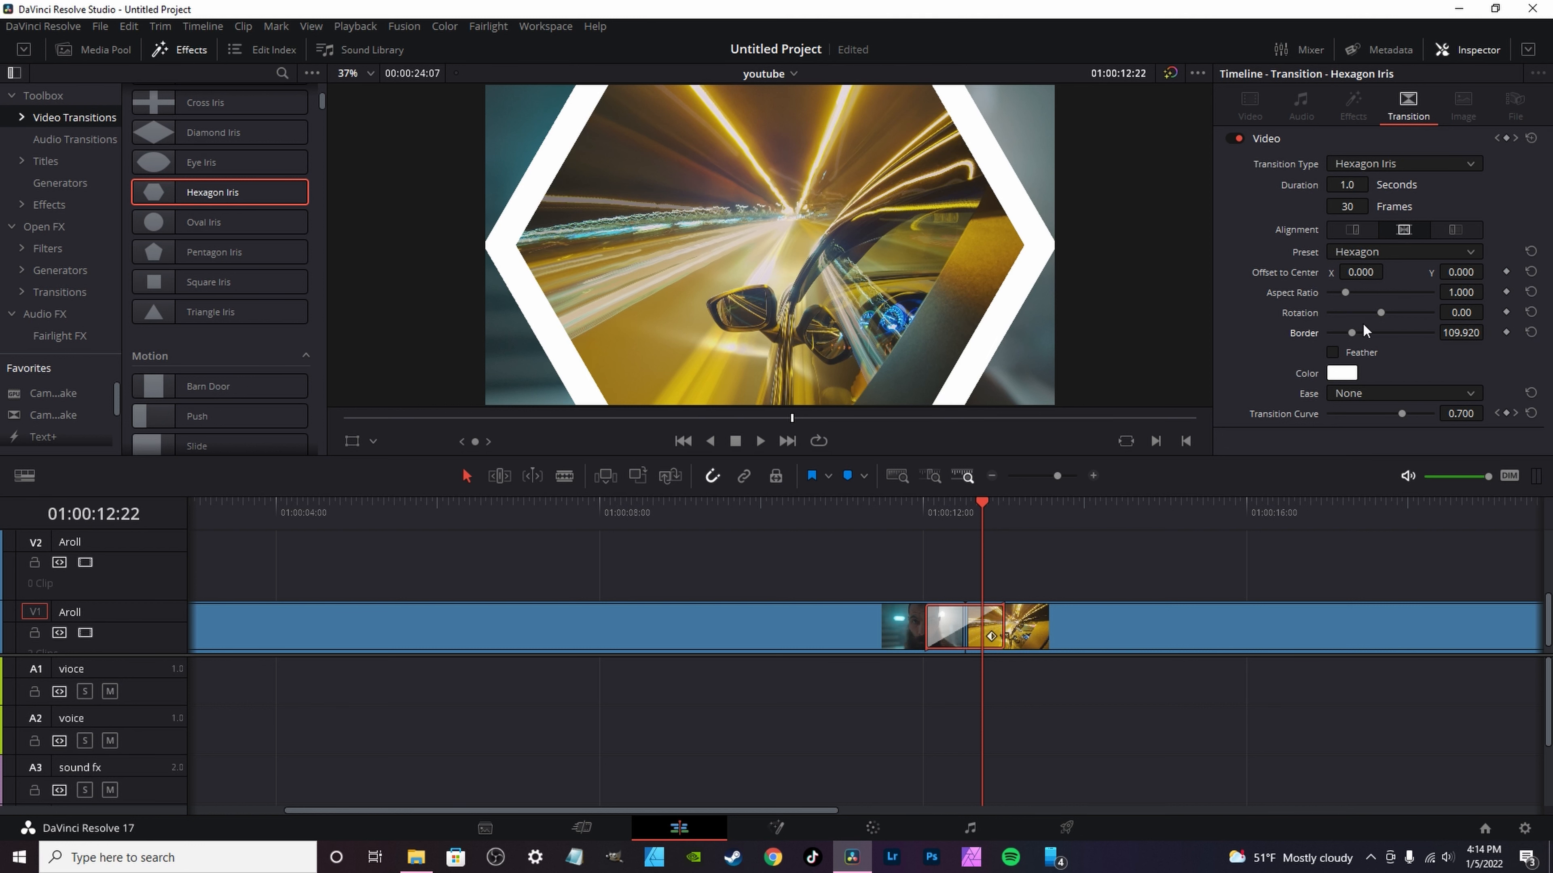
{"action": "left_click", "coordinate": [1332, 353]}
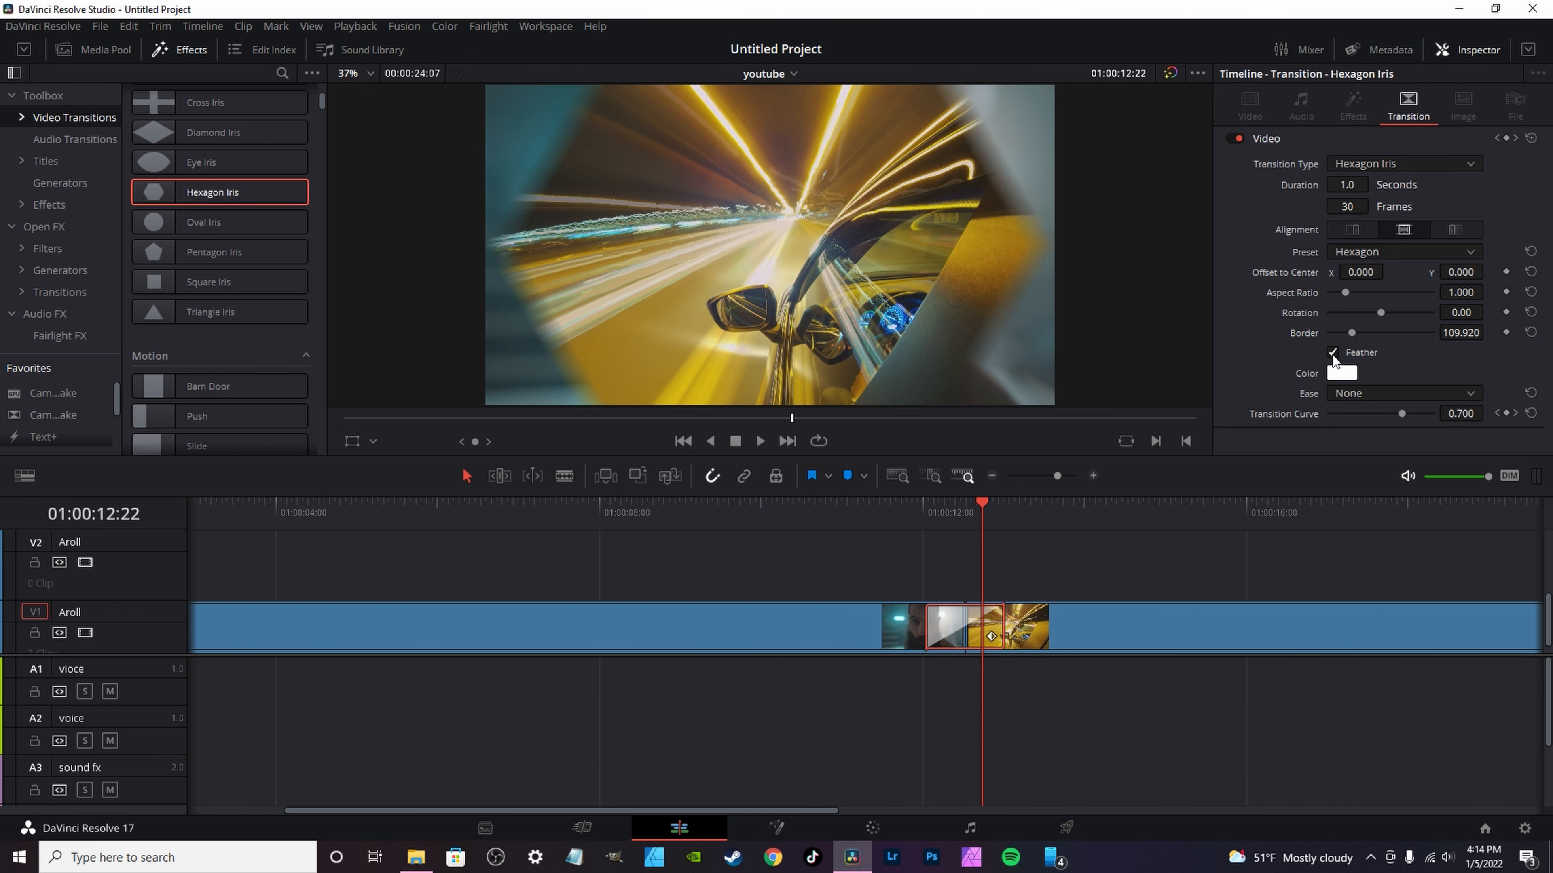
{"action": "left_click_drag", "start_coordinate": [1349, 288], "coordinate": [1393, 312]}
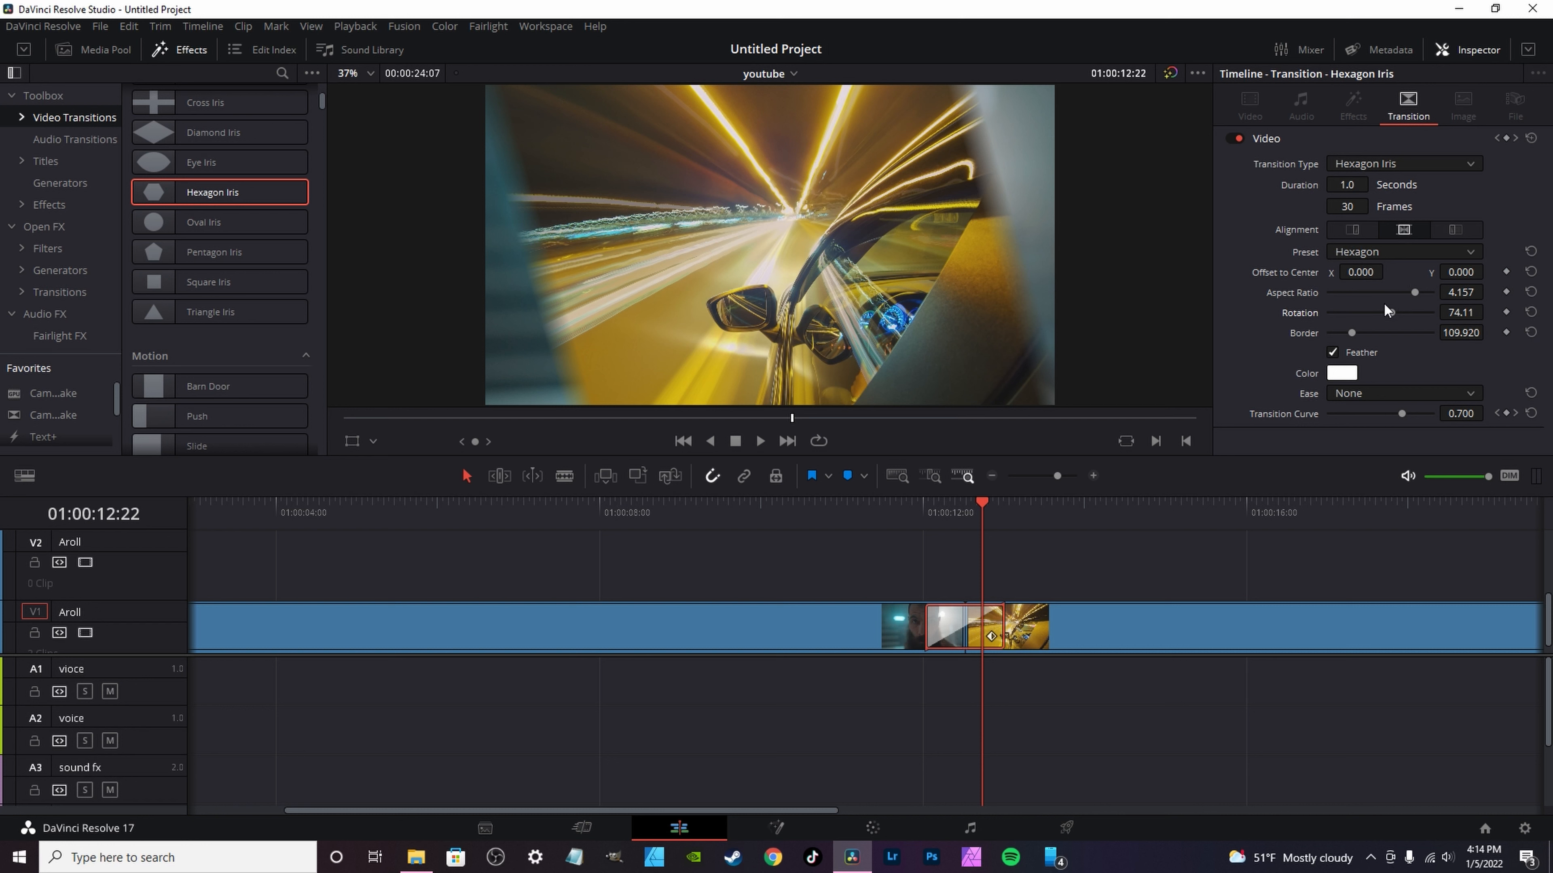
{"action": "left_click_drag", "start_coordinate": [1414, 294], "coordinate": [1368, 313]}
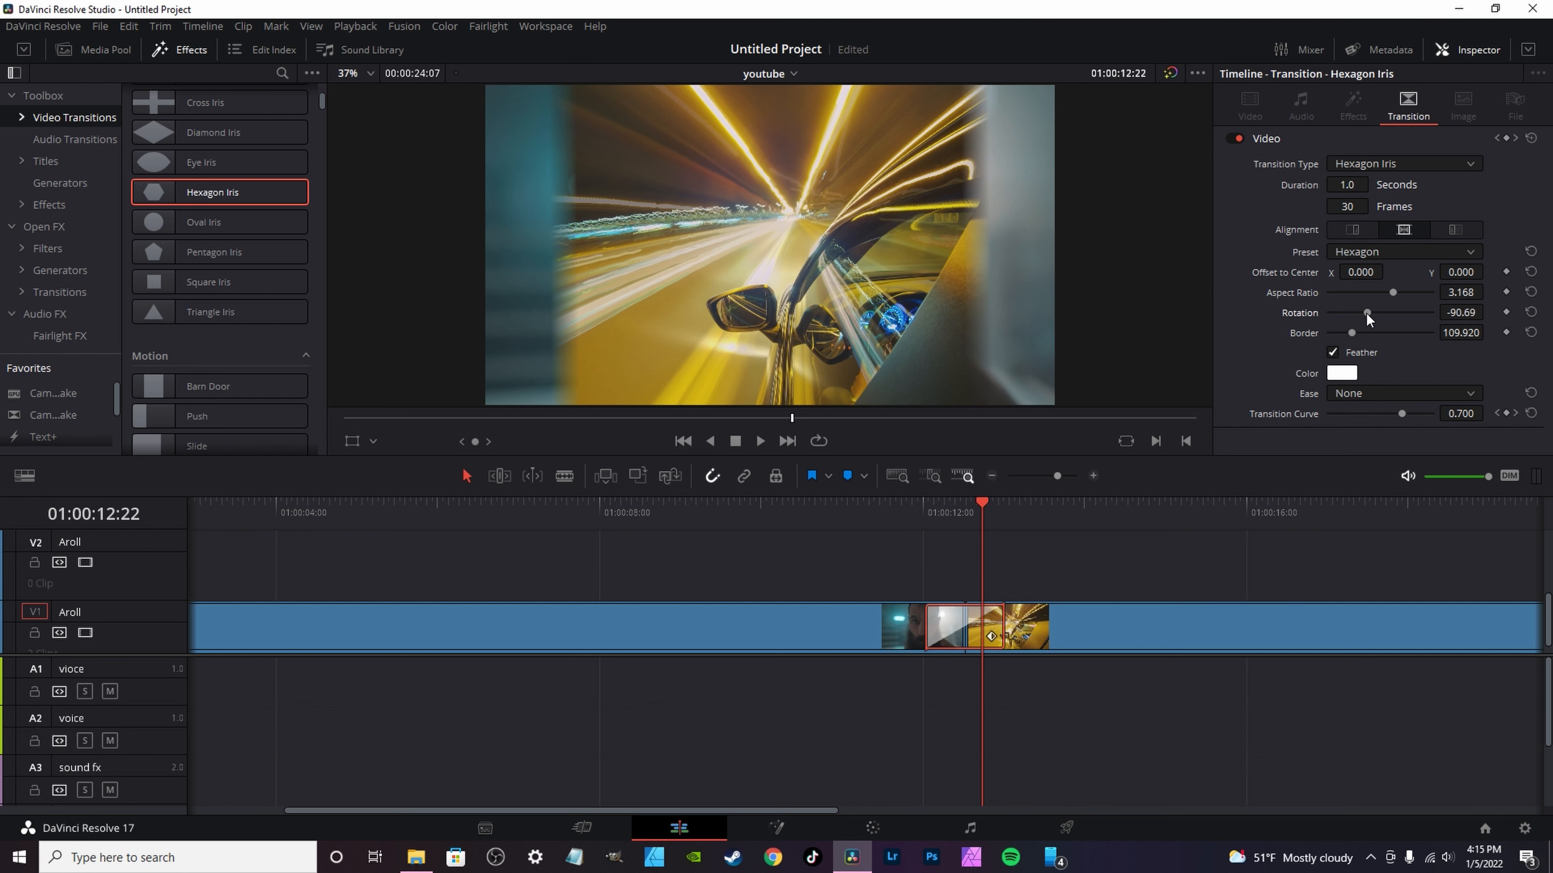
Step: Save the customized Hexagon Iris transition as a transition preset named bfndkjbvnd
{"action": "right_click", "coordinate": [936, 638]}
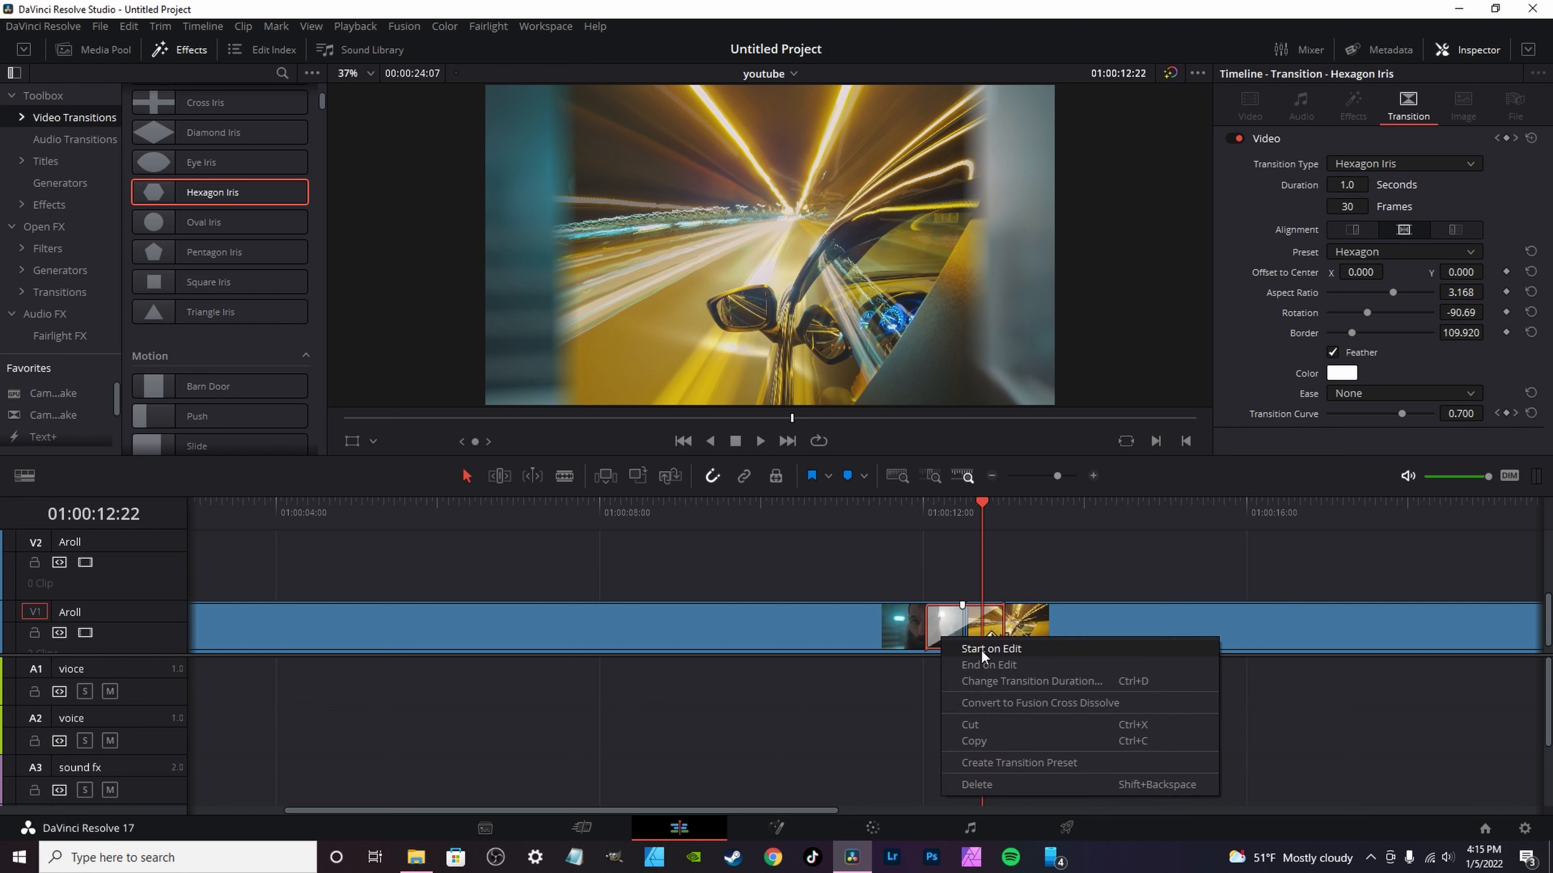
{"action": "left_click", "coordinate": [984, 765]}
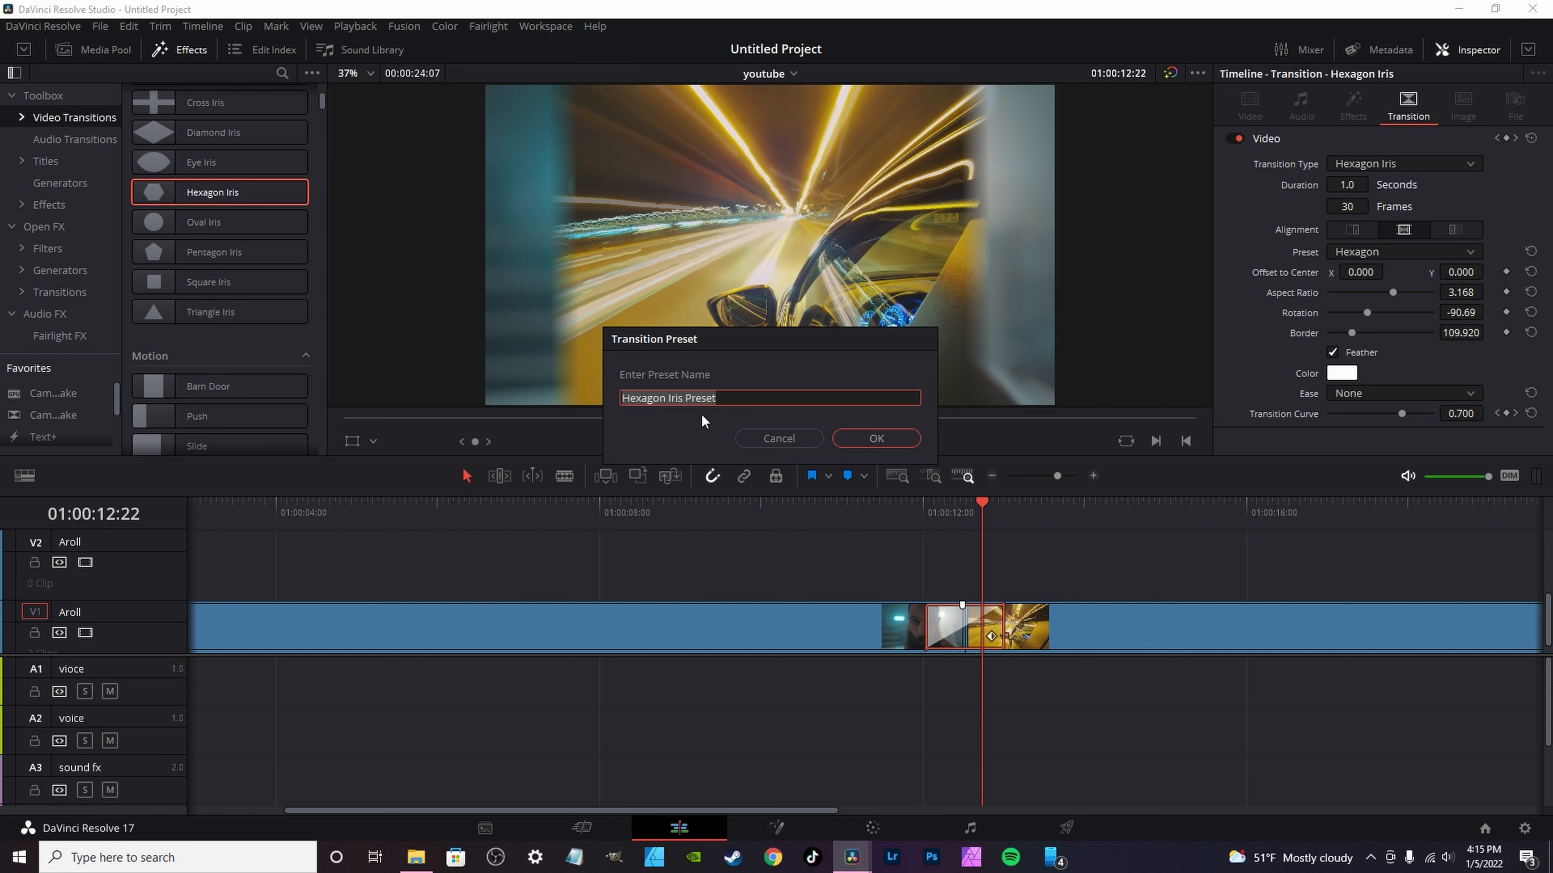
{"action": "type", "text": "bfndkjbvnd"}
{"action": "left_click", "coordinate": [876, 438]}
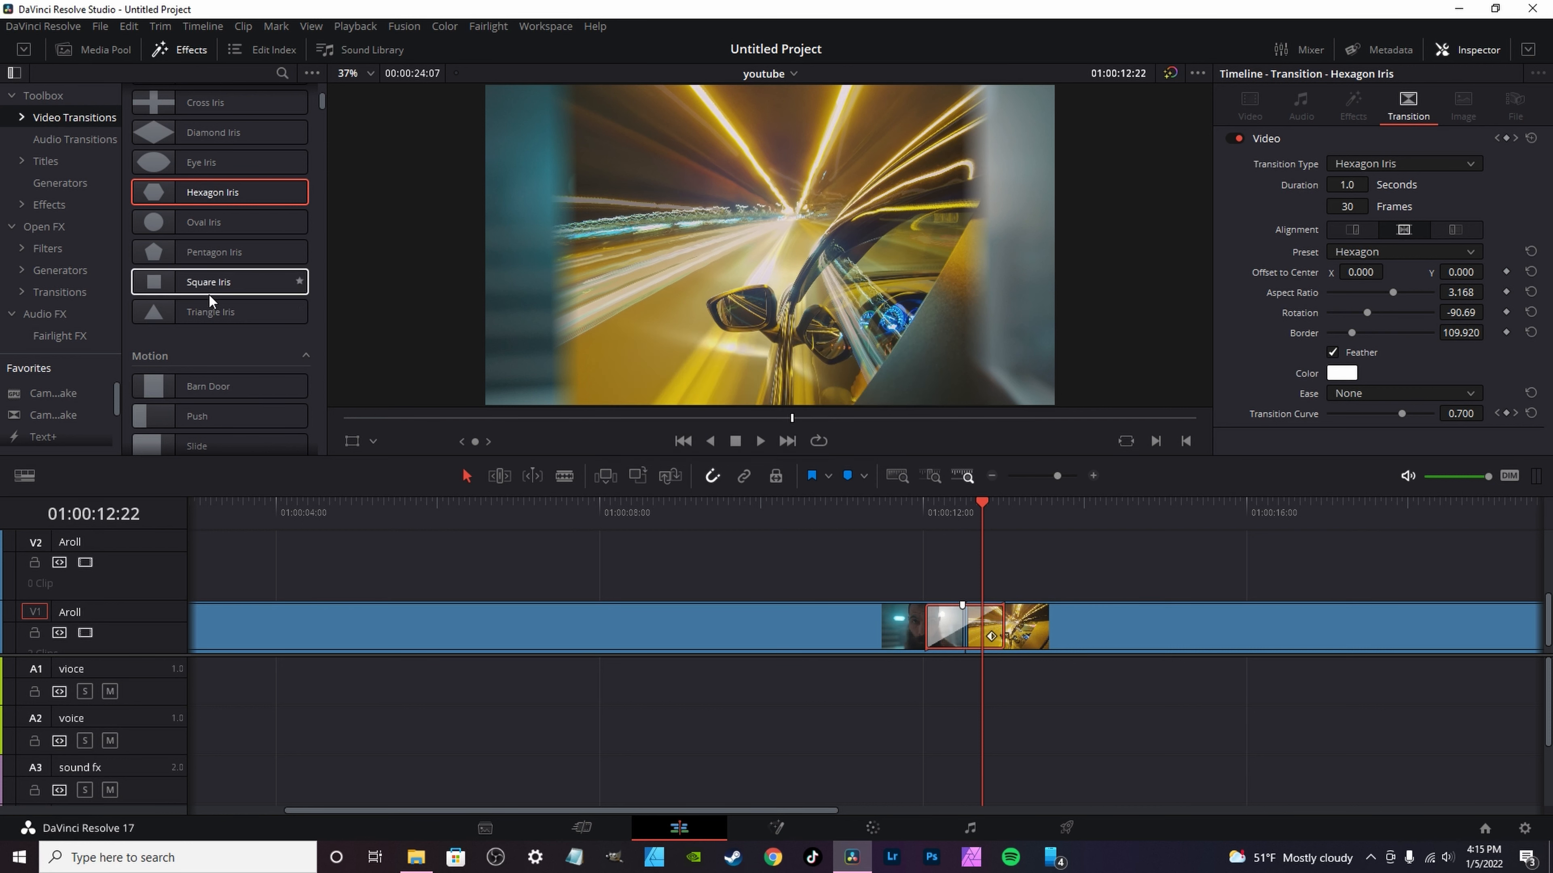
Step: Delete the bfndkjbvnd preset from the user video transitions
{"action": "scroll", "coordinate": [208, 263], "scroll_direction": "down", "scroll_amount": 6}
{"action": "scroll", "coordinate": [205, 256], "scroll_direction": "down", "scroll_amount": 6}
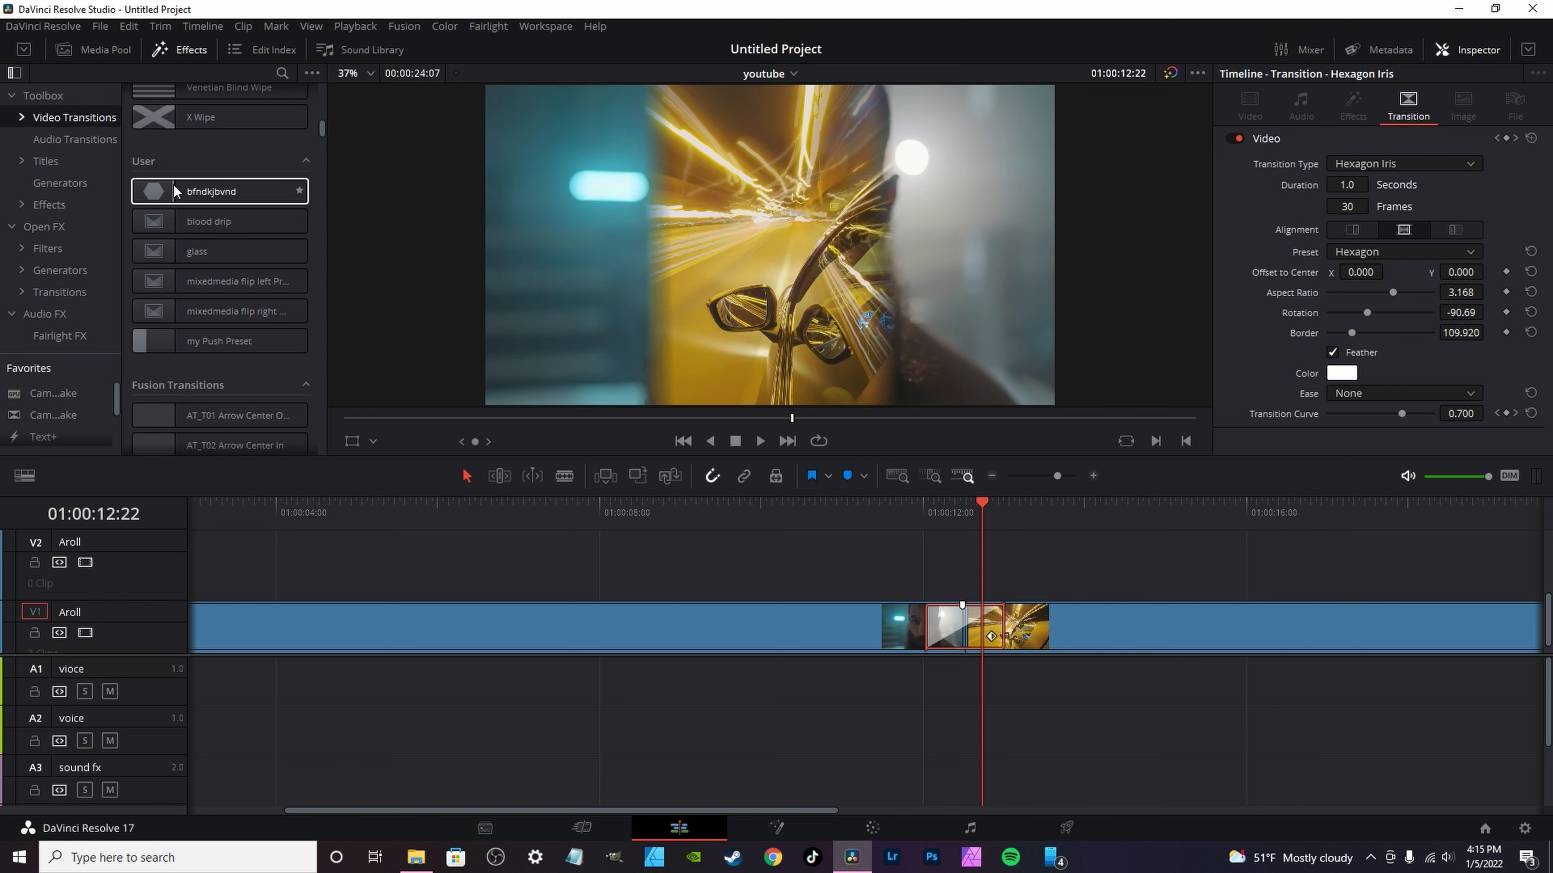
{"action": "right_click", "coordinate": [222, 194]}
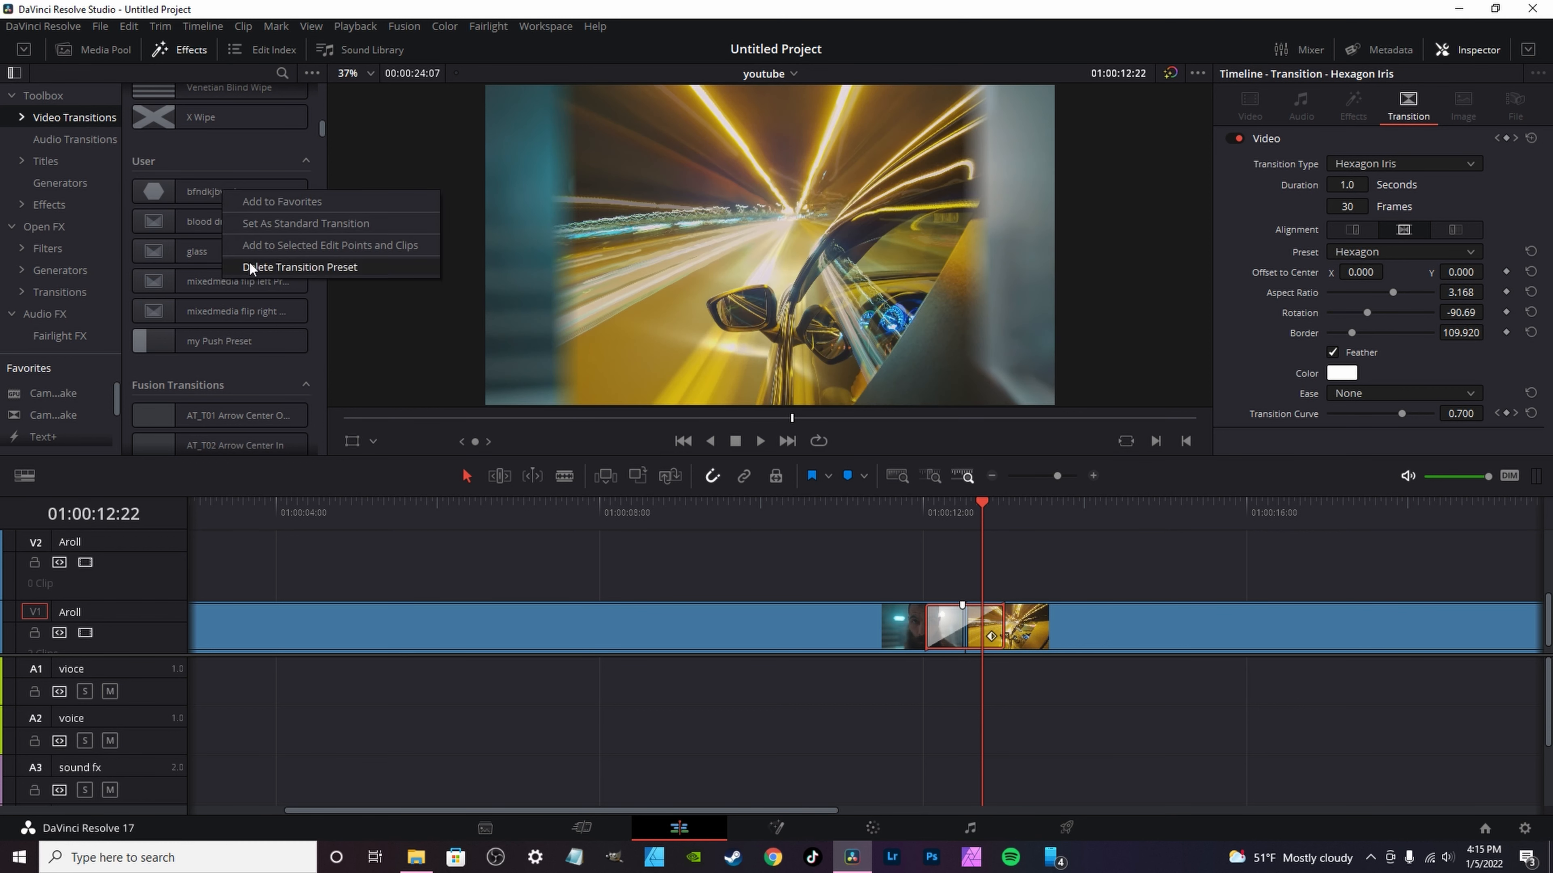
{"action": "left_click", "coordinate": [287, 267]}
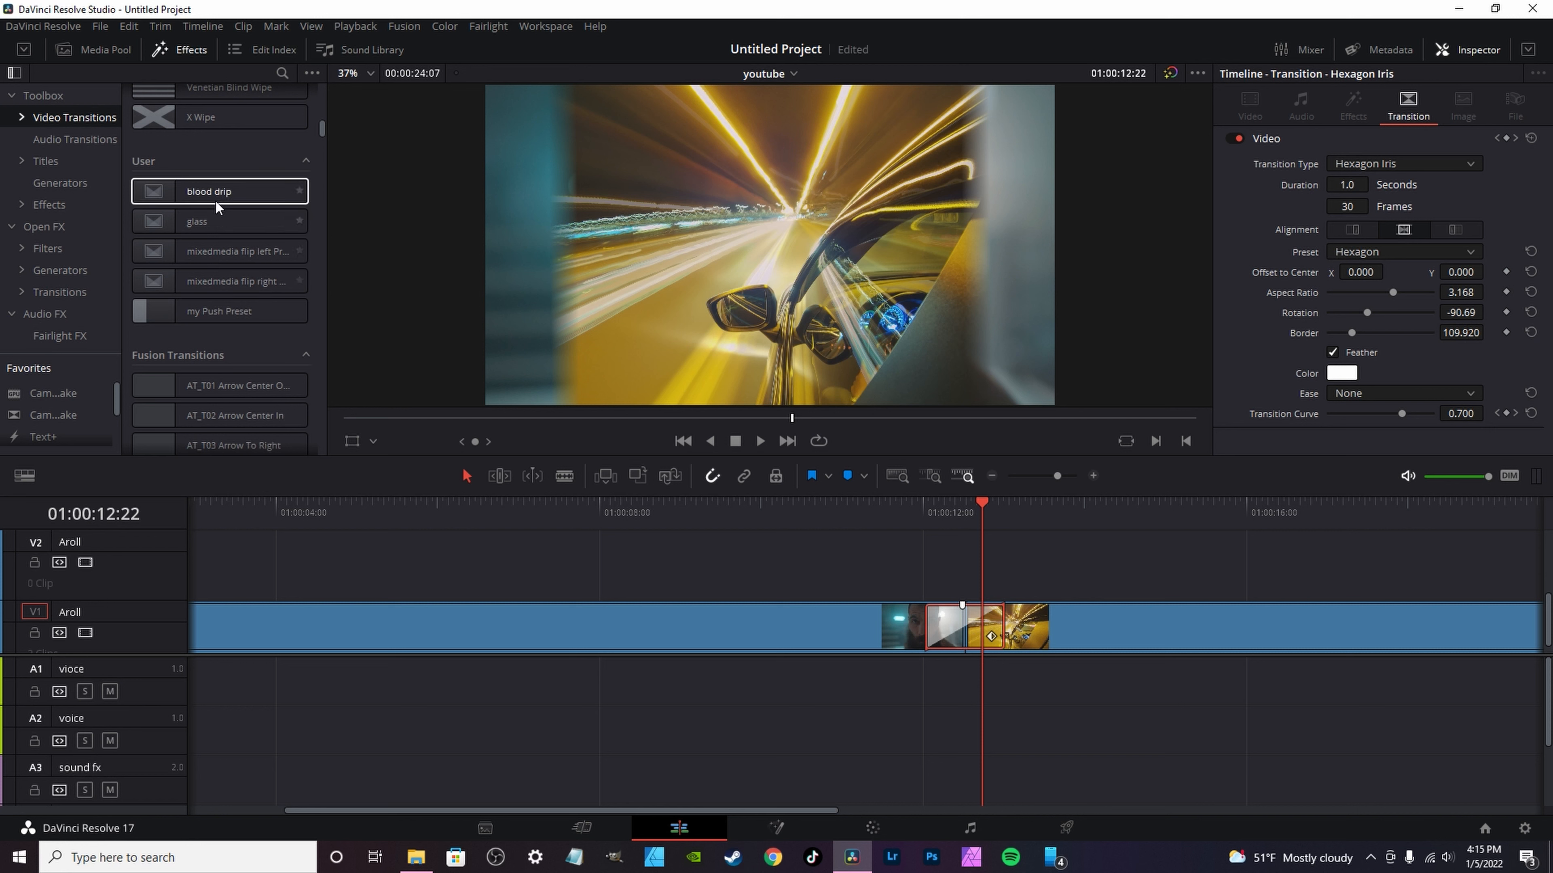
{"action": "scroll", "coordinate": [859, 544], "scroll_direction": "up", "scroll_amount": 2}
{"action": "left_click", "coordinate": [889, 512]}
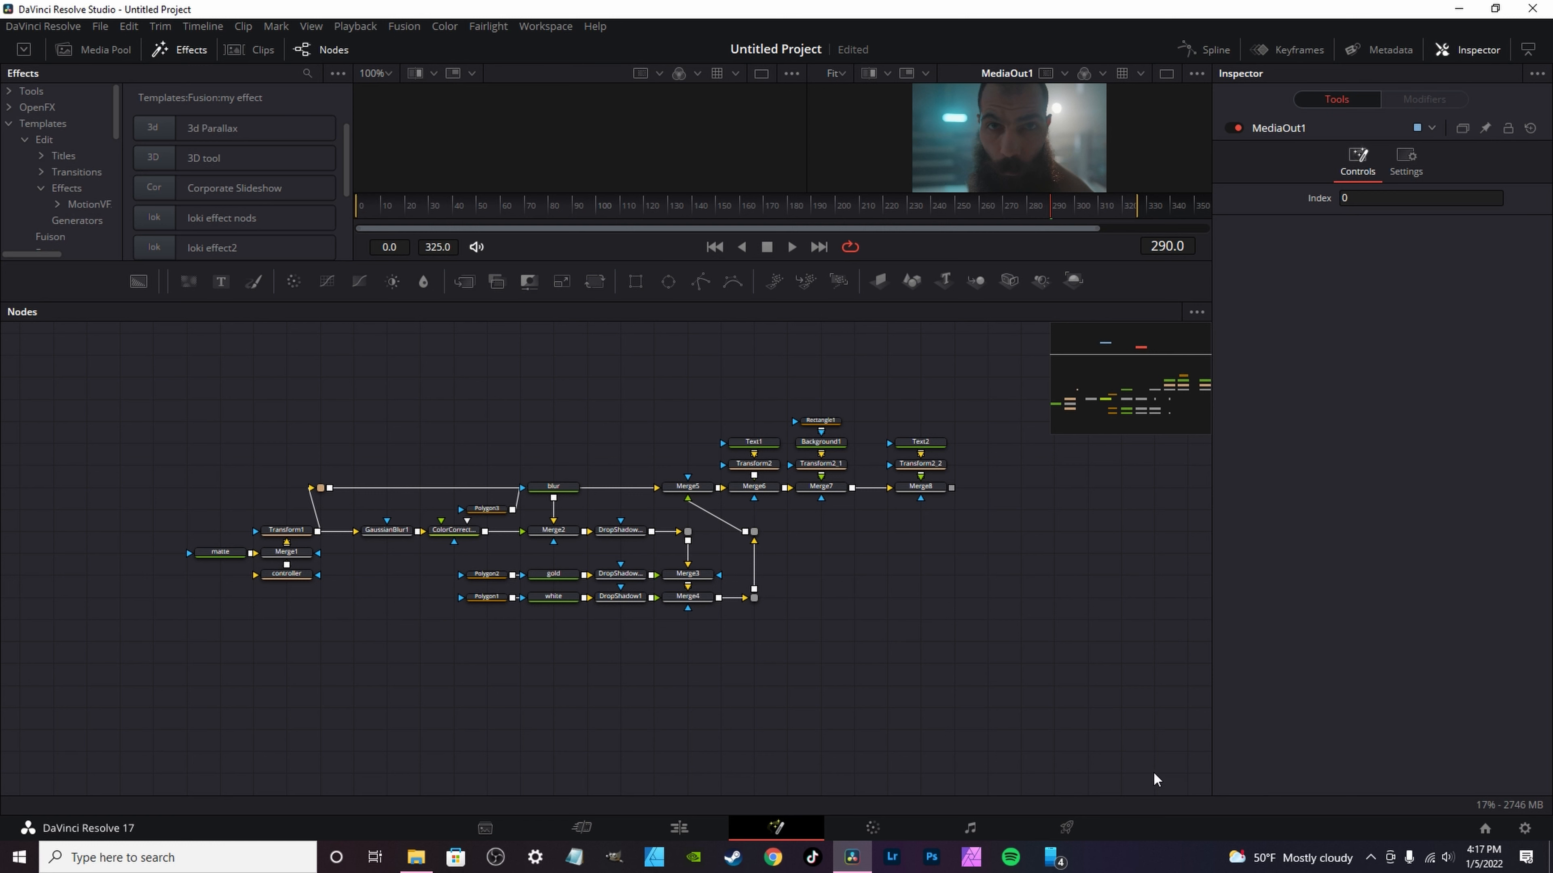
{"action": "scroll", "coordinate": [1013, 740], "scroll_direction": "up", "scroll_amount": 4}
{"action": "scroll", "coordinate": [804, 646], "scroll_direction": "down", "scroll_amount": 2}
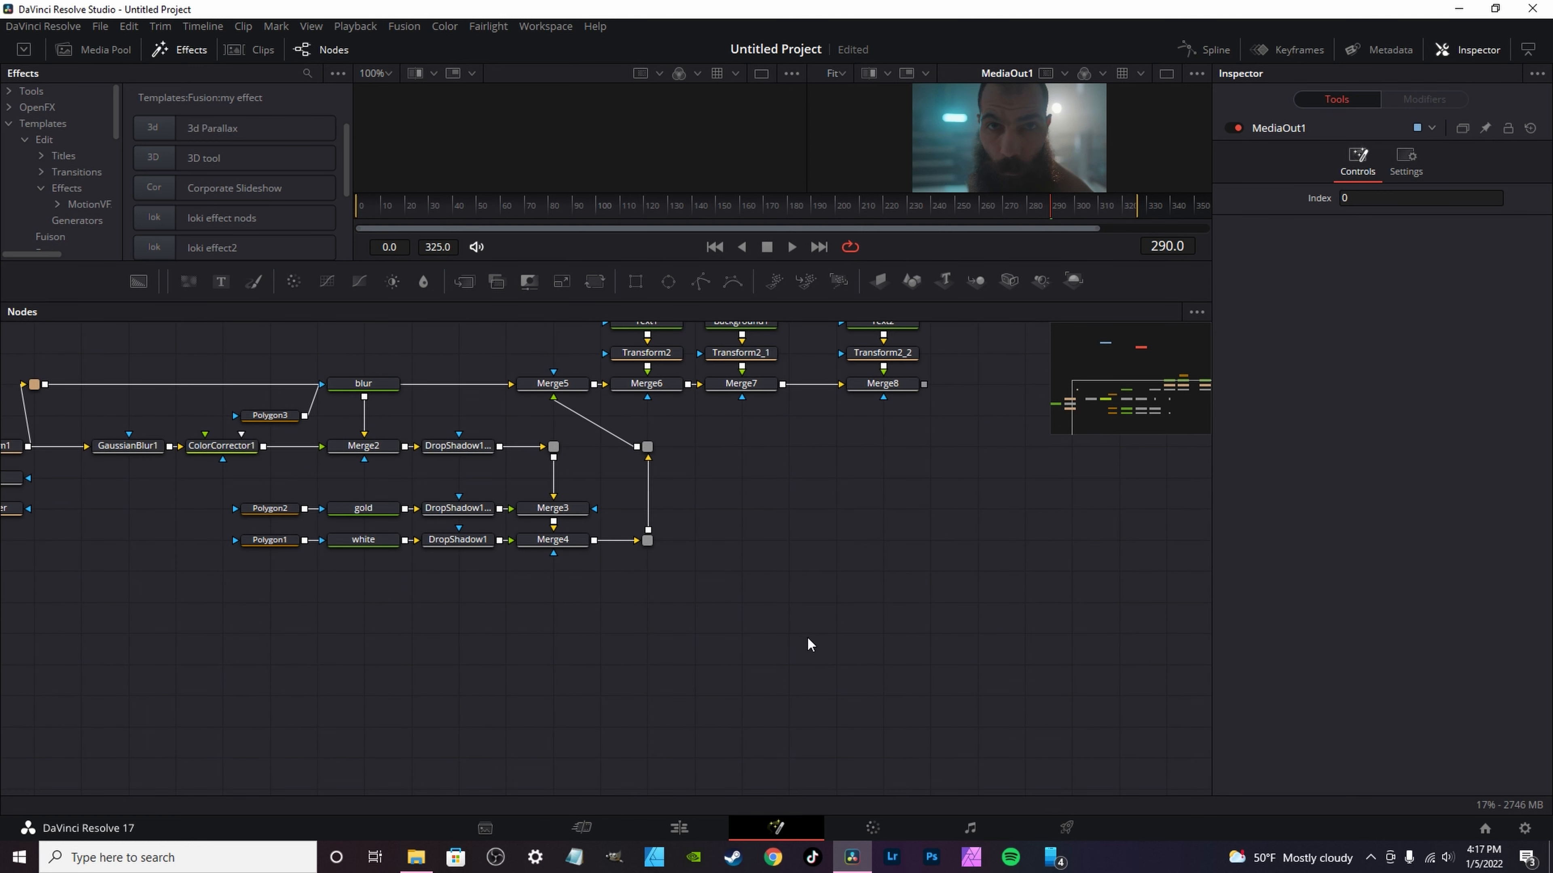
{"action": "left_click_drag", "start_coordinate": [807, 643], "coordinate": [1030, 756]}
{"action": "scroll", "coordinate": [822, 646], "scroll_direction": "down", "scroll_amount": 2}
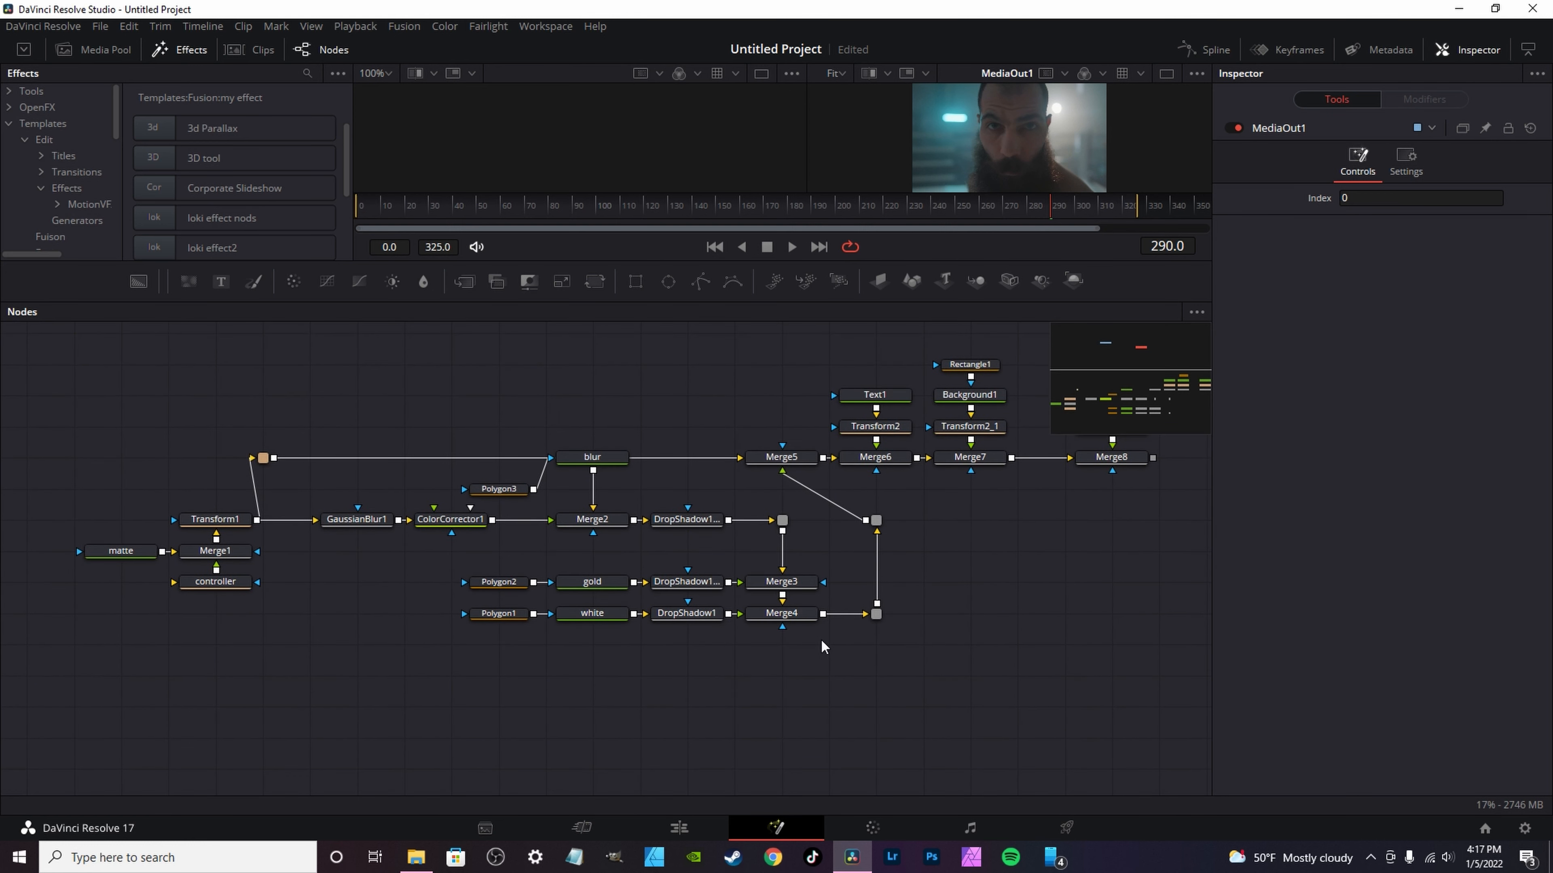
{"action": "left_click_drag", "start_coordinate": [1012, 672], "coordinate": [870, 730]}
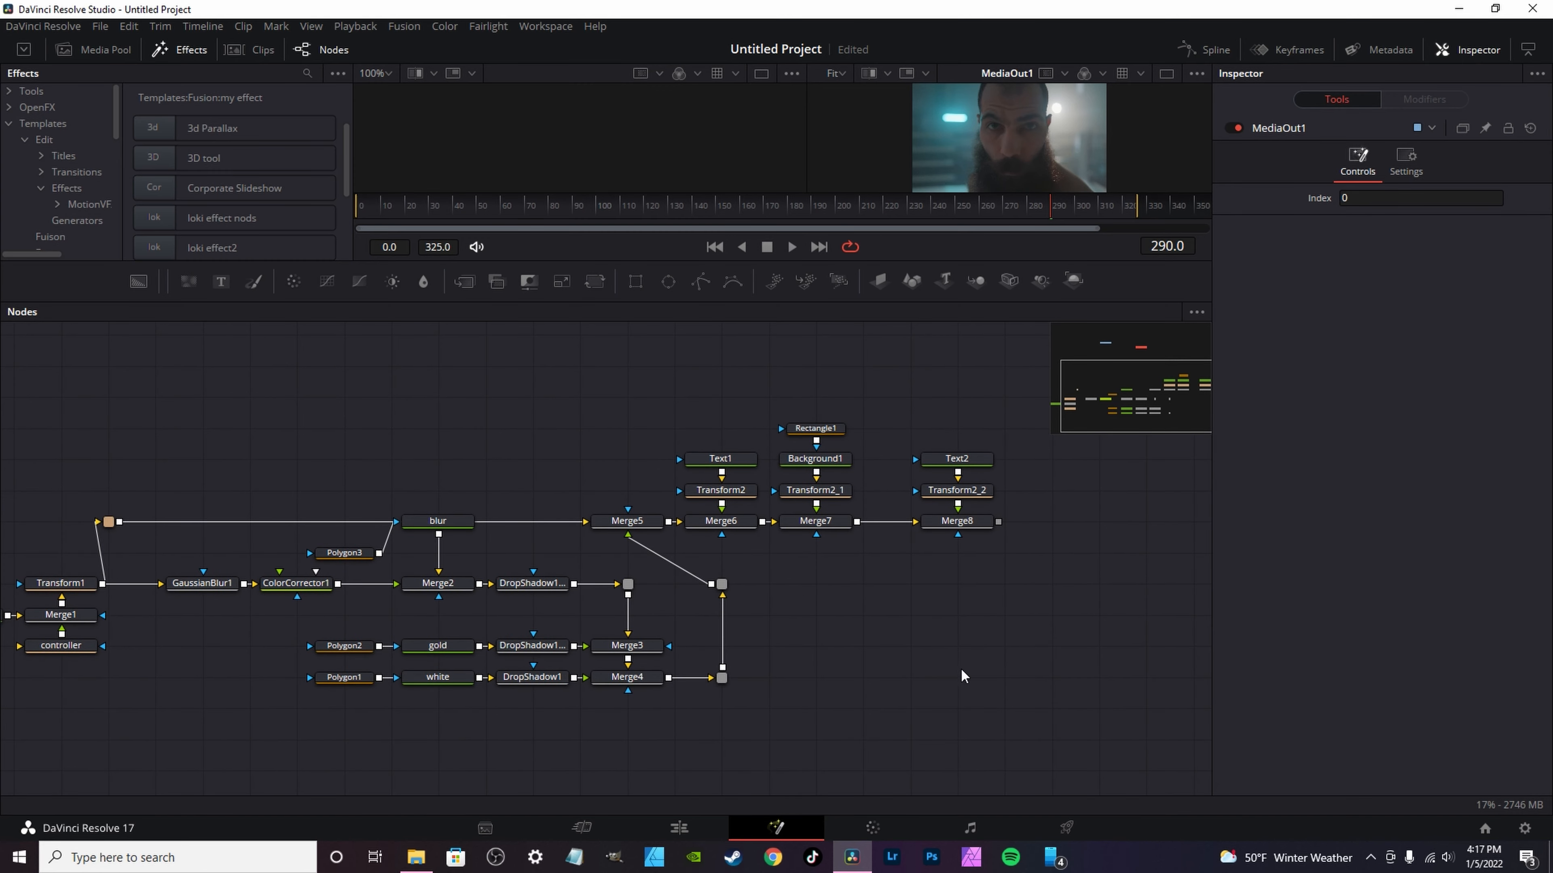
Step: Select all nodes of the effect below the MediaIn and MediaOut nodes and start saving their settings to a file
{"action": "scroll", "coordinate": [955, 669], "scroll_direction": "up", "scroll_amount": 2}
{"action": "left_click_drag", "start_coordinate": [1070, 716], "coordinate": [5, 391]}
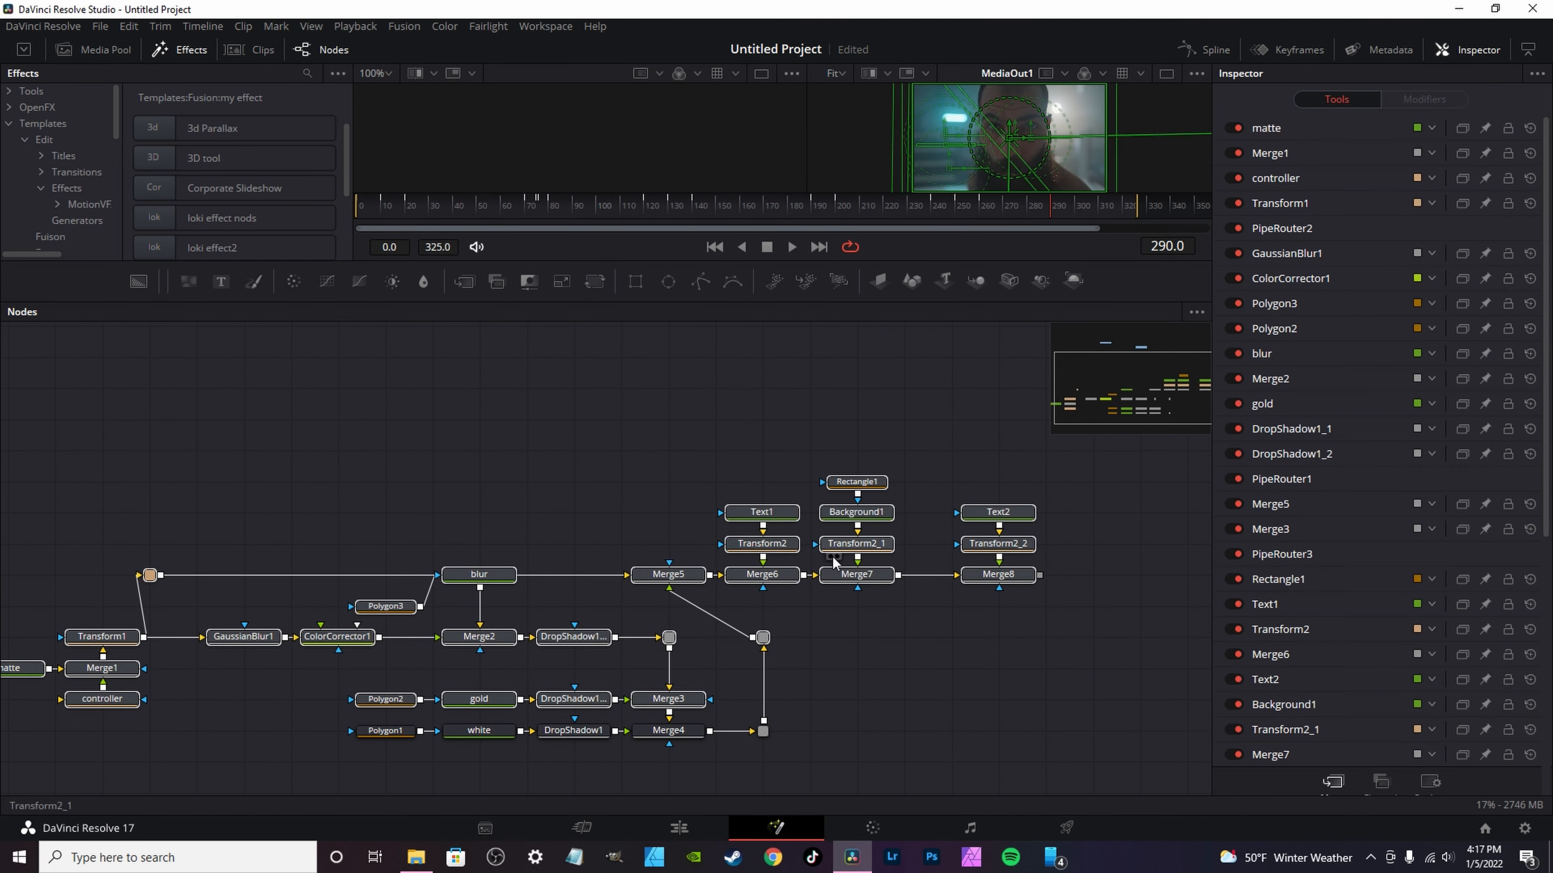
{"action": "scroll", "coordinate": [1127, 586], "scroll_direction": "down", "scroll_amount": 4}
{"action": "left_click_drag", "start_coordinate": [1126, 633], "coordinate": [9, 344]}
{"action": "left_click", "coordinate": [524, 614]}
{"action": "right_click", "coordinate": [524, 614]}
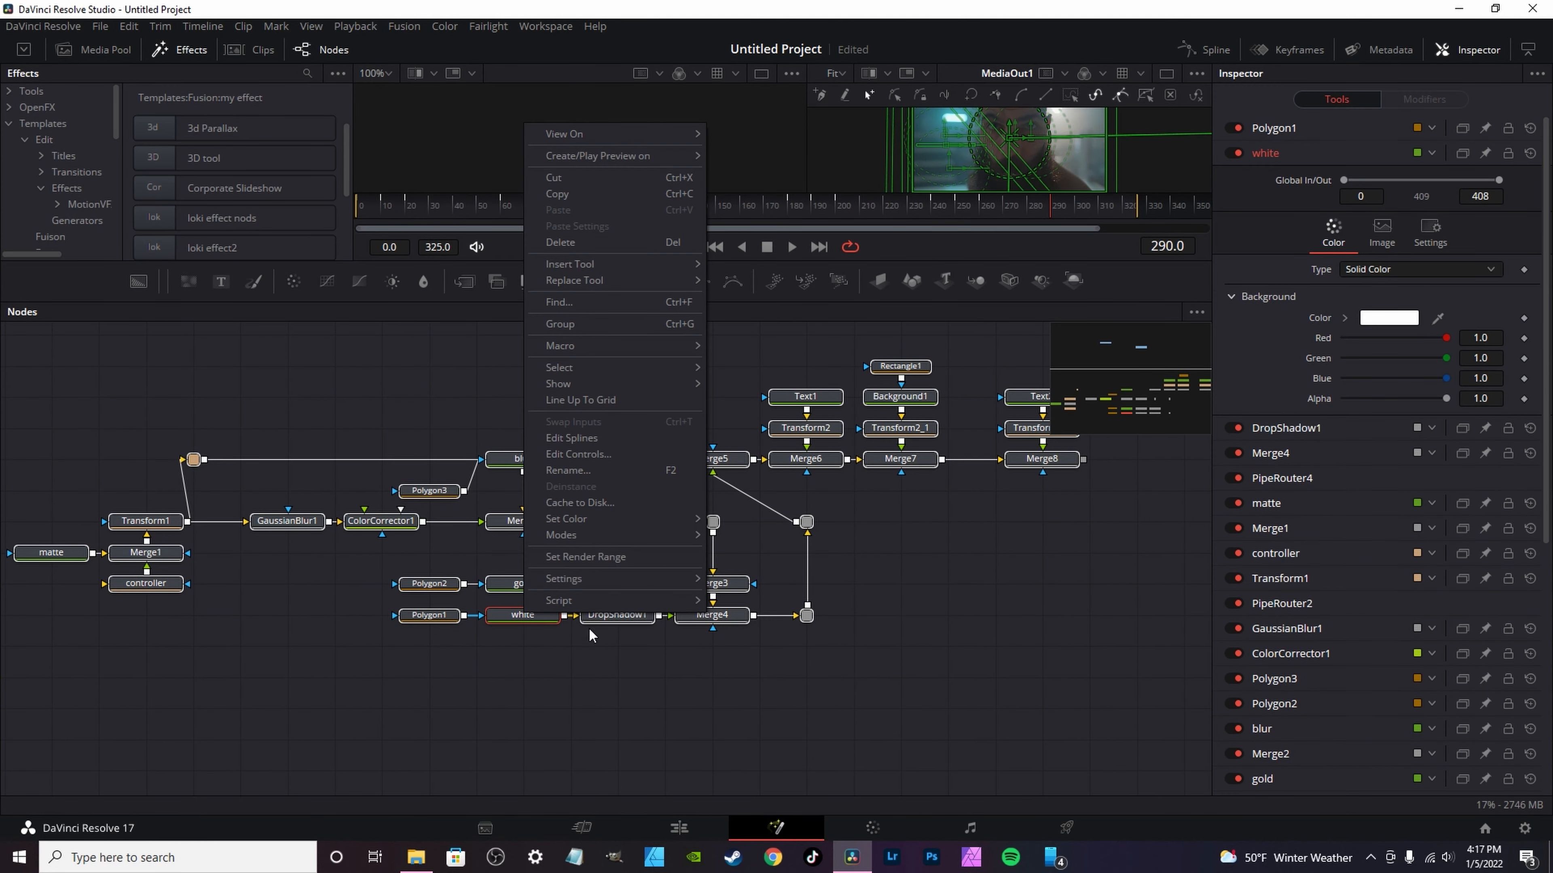
{"action": "mouse_move", "coordinate": [634, 581]}
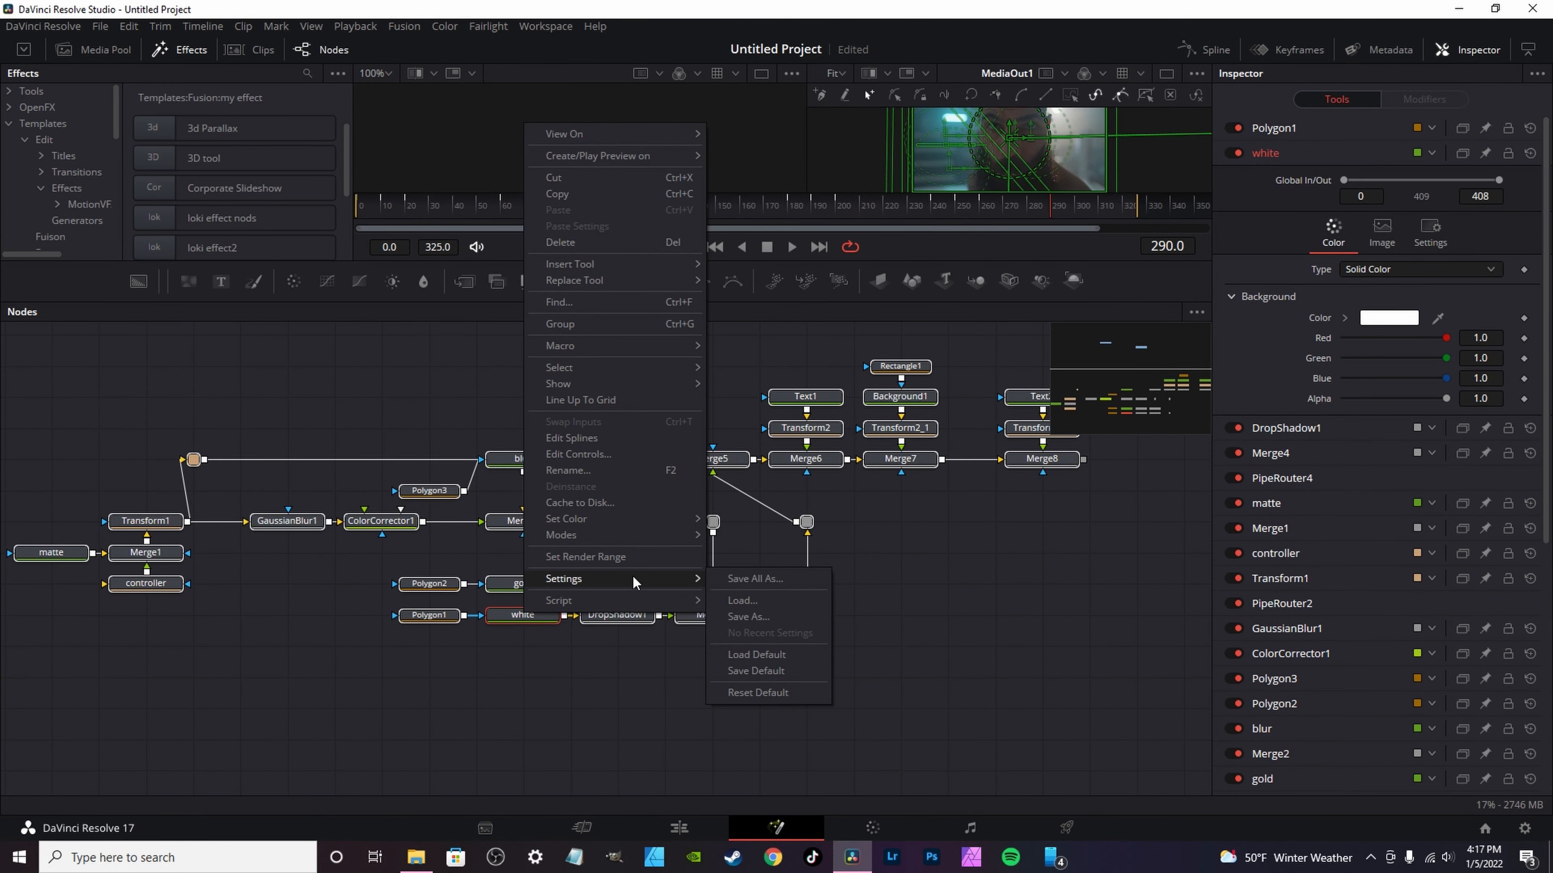
{"action": "left_click", "coordinate": [762, 615]}
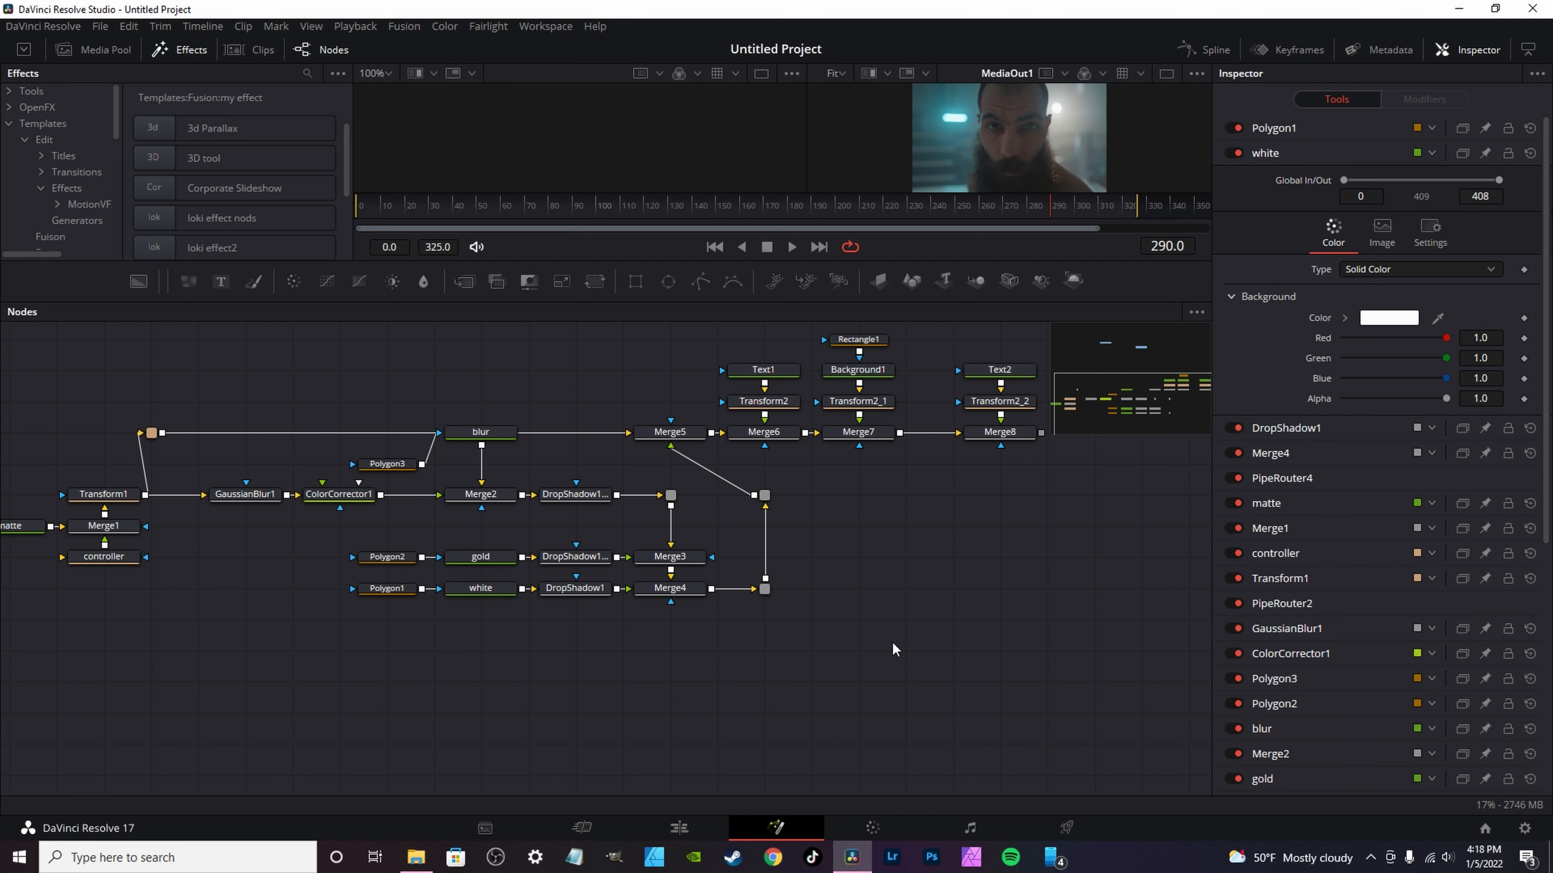
Step: Select the whole effect node group and create a macro from it, opening its macro name for editing
{"action": "scroll", "coordinate": [892, 641], "scroll_direction": "down", "scroll_amount": 3}
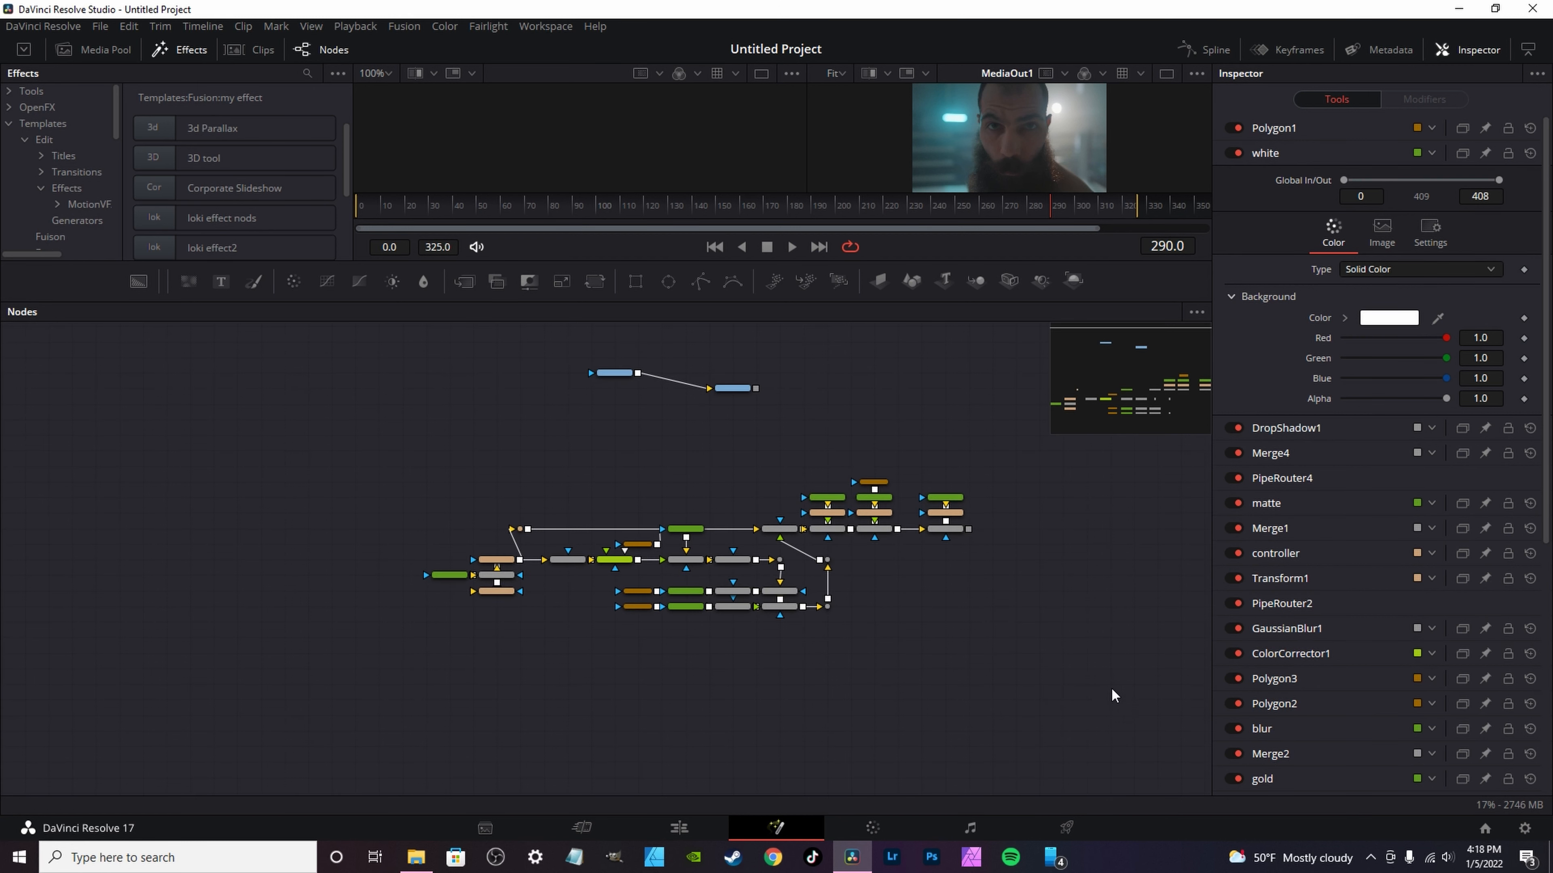
{"action": "left_click_drag", "start_coordinate": [1104, 680], "coordinate": [303, 473]}
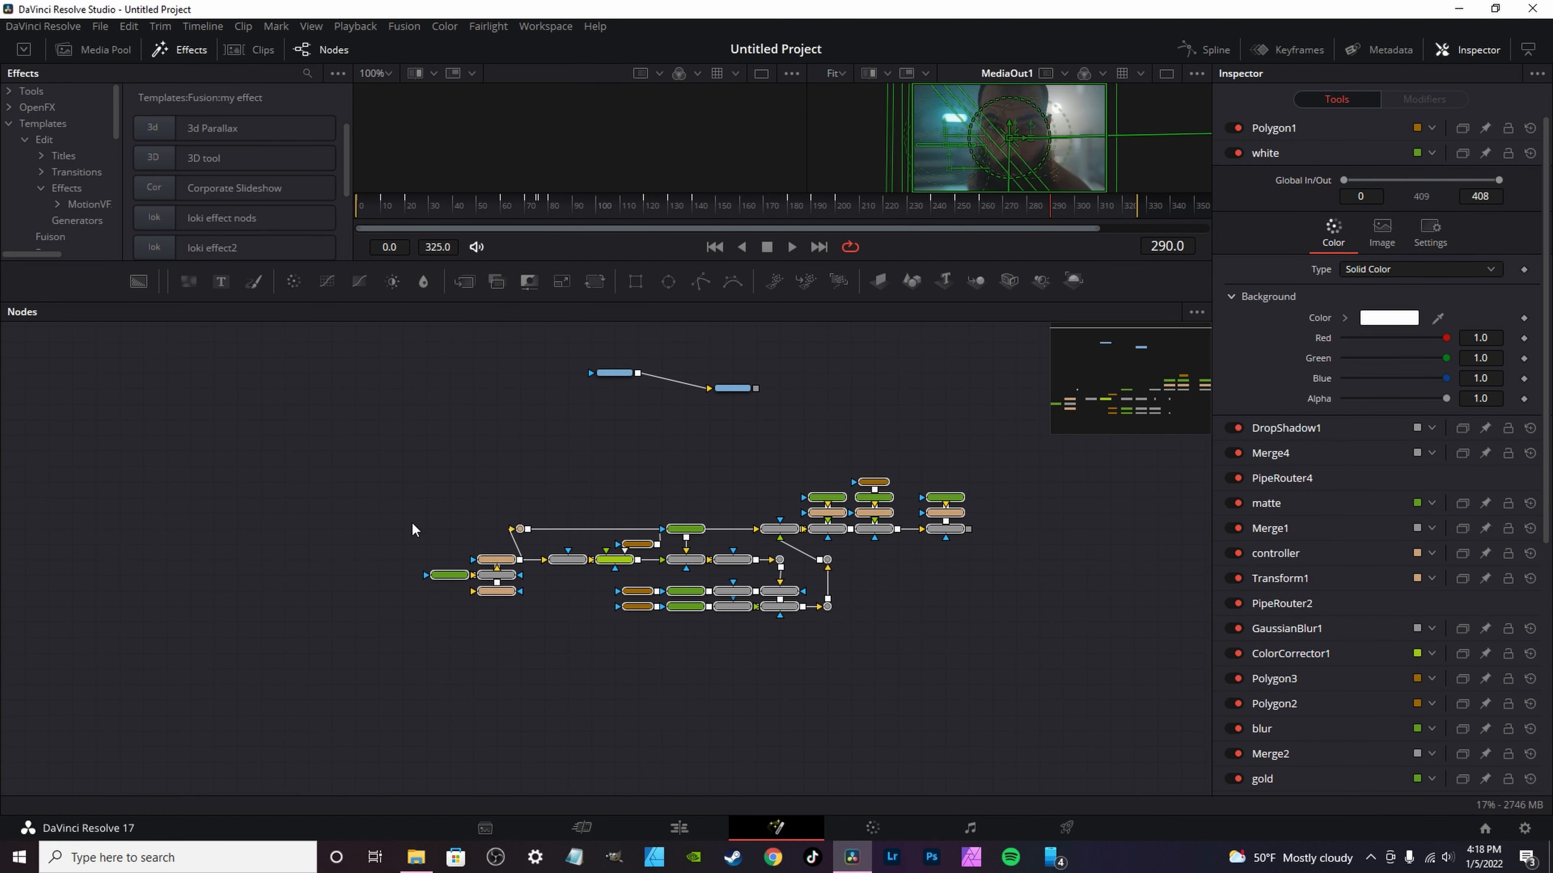
{"action": "right_click", "coordinate": [688, 607]}
{"action": "mouse_move", "coordinate": [733, 343]}
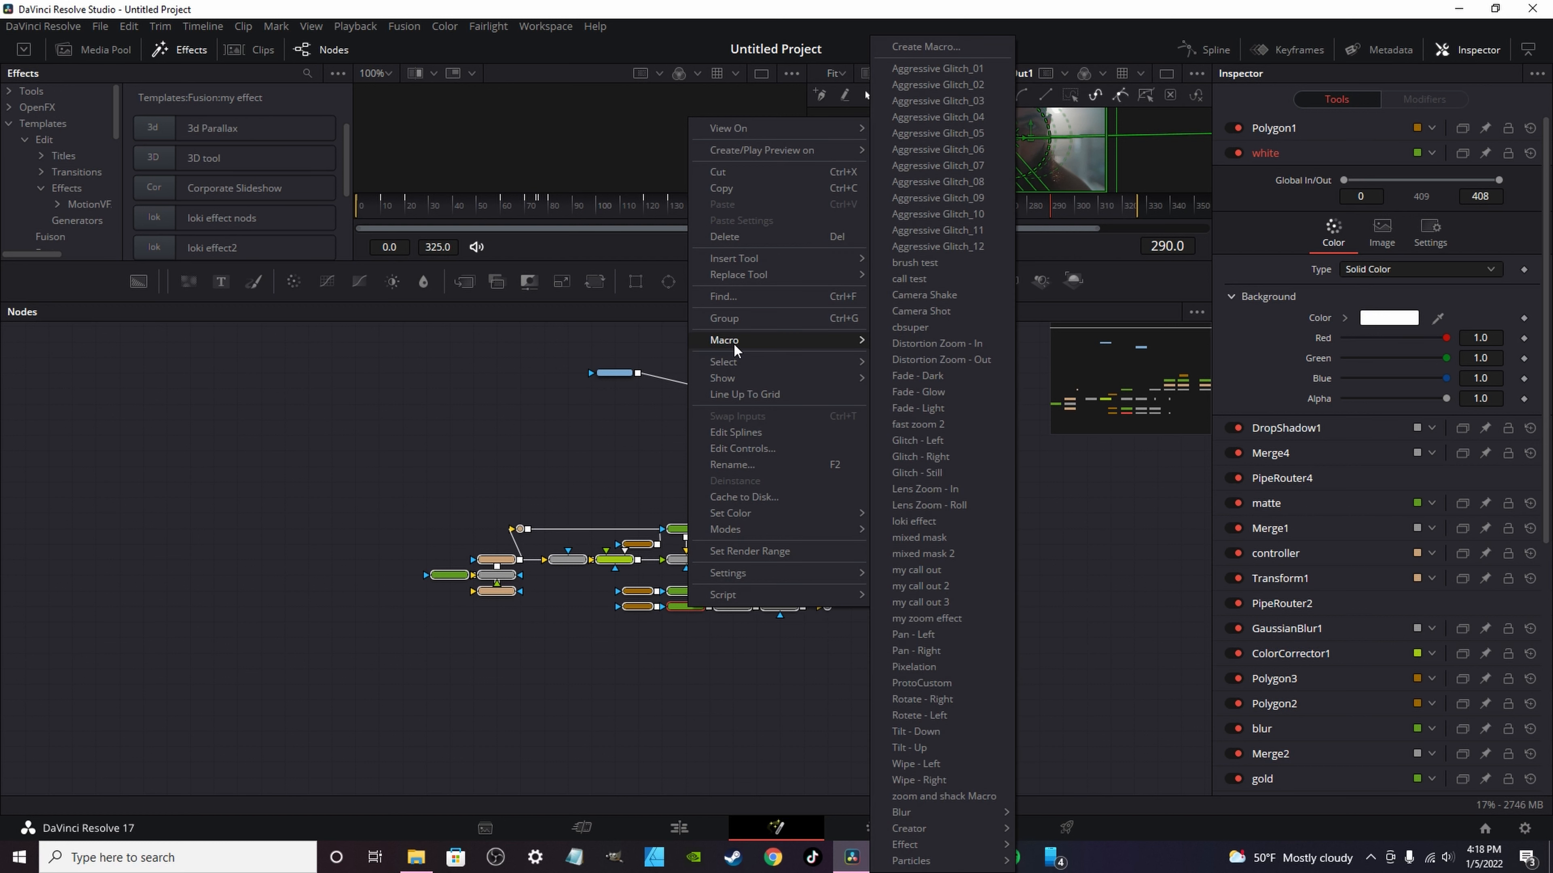
{"action": "left_click", "coordinate": [927, 48]}
{"action": "double_click", "coordinate": [399, 113]}
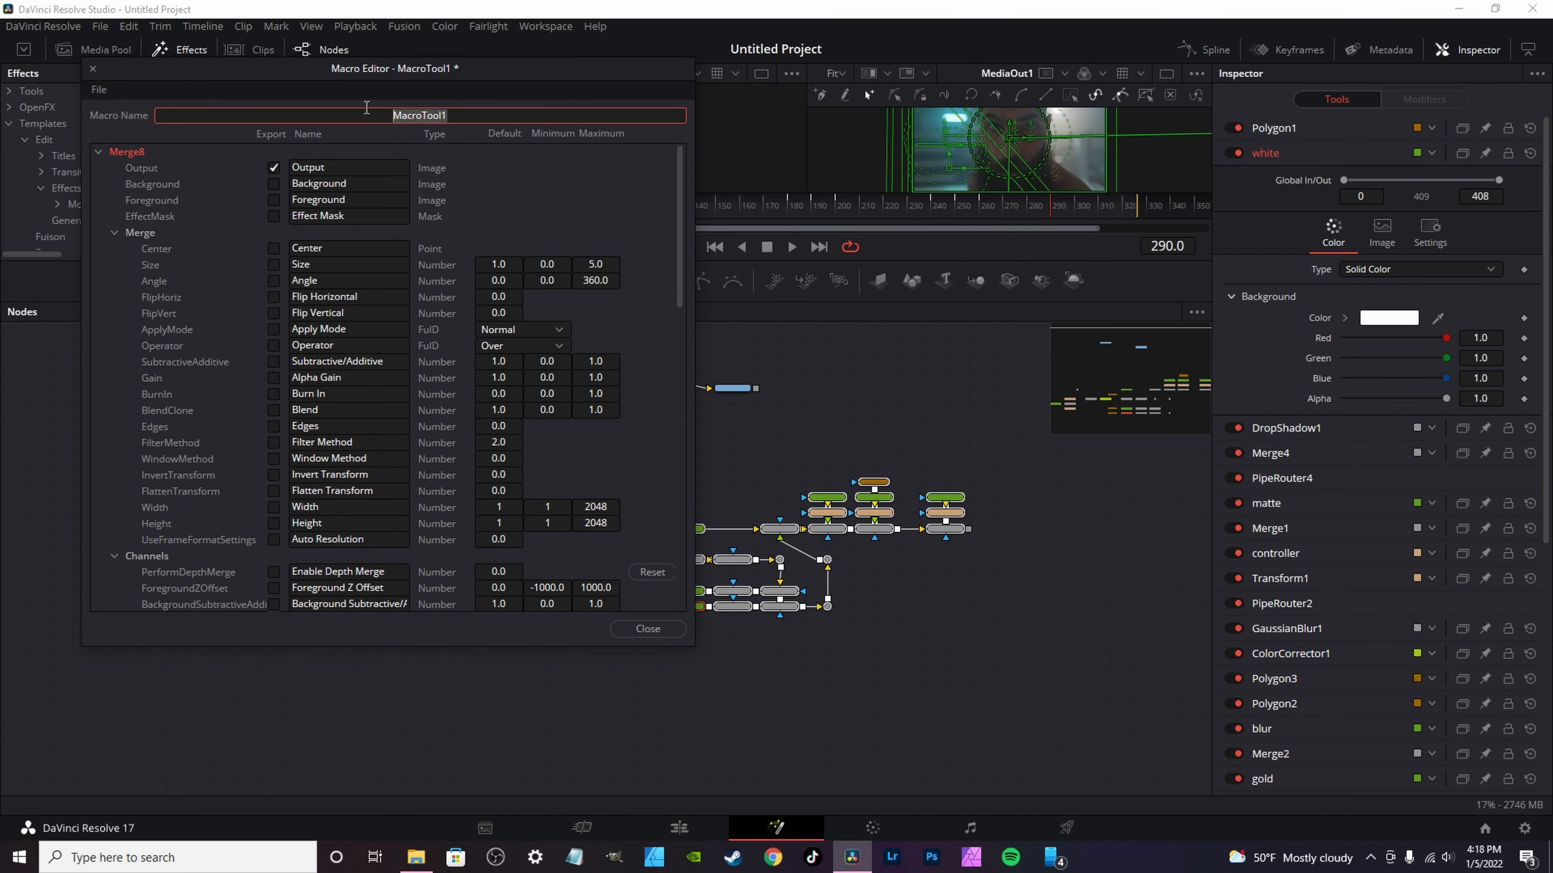
Step: Review the macro's save options, including Save As Group, and close the Macro Editor without saving
{"action": "left_click", "coordinate": [100, 89]}
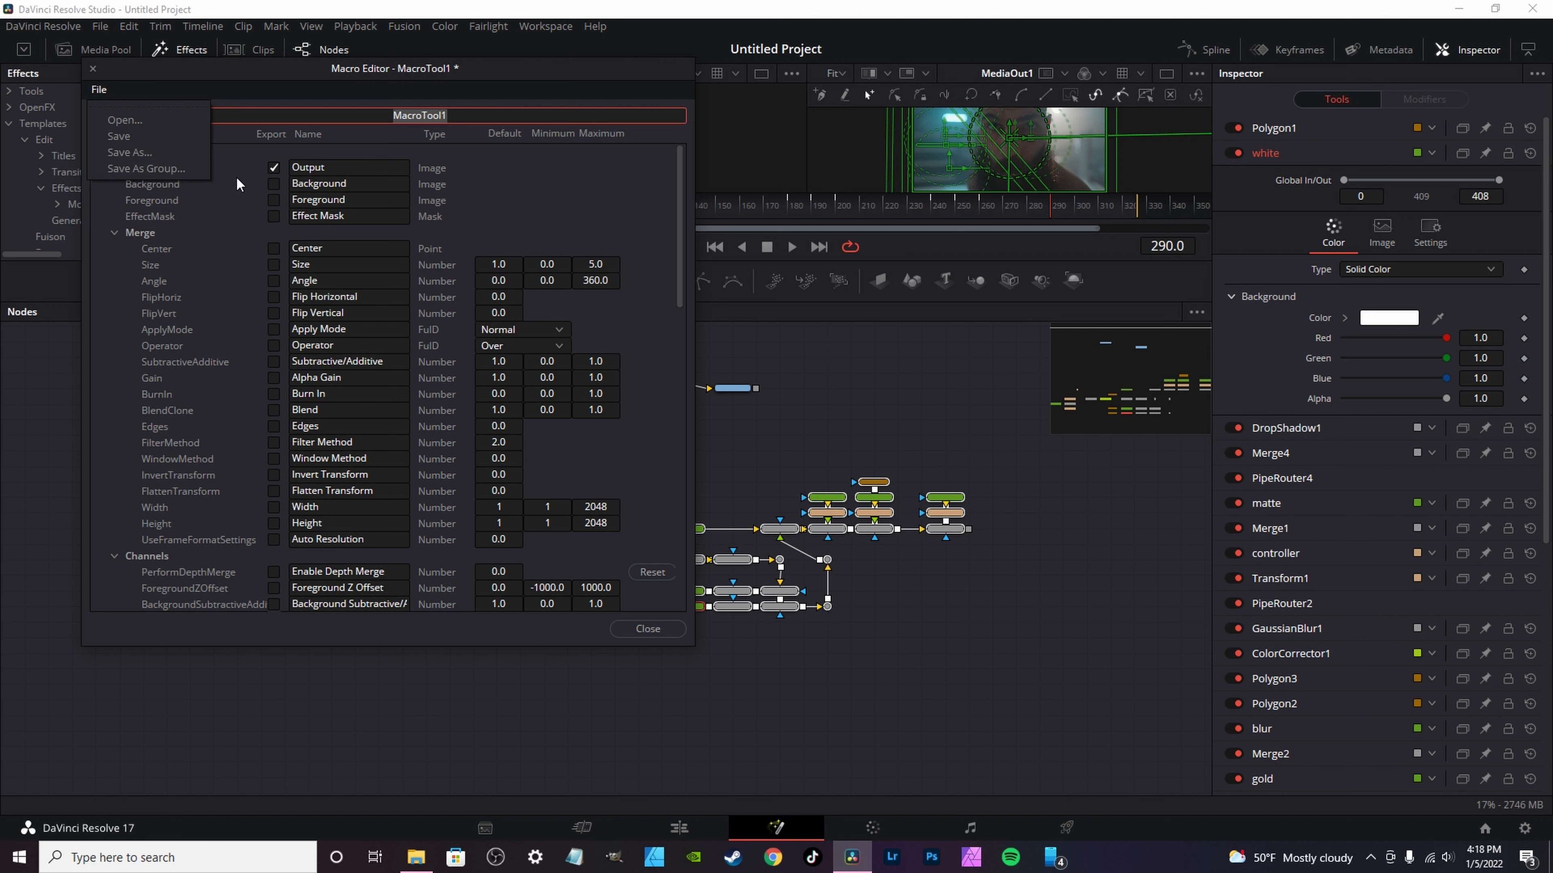
{"action": "left_click", "coordinate": [173, 167]}
{"action": "left_click", "coordinate": [93, 67]}
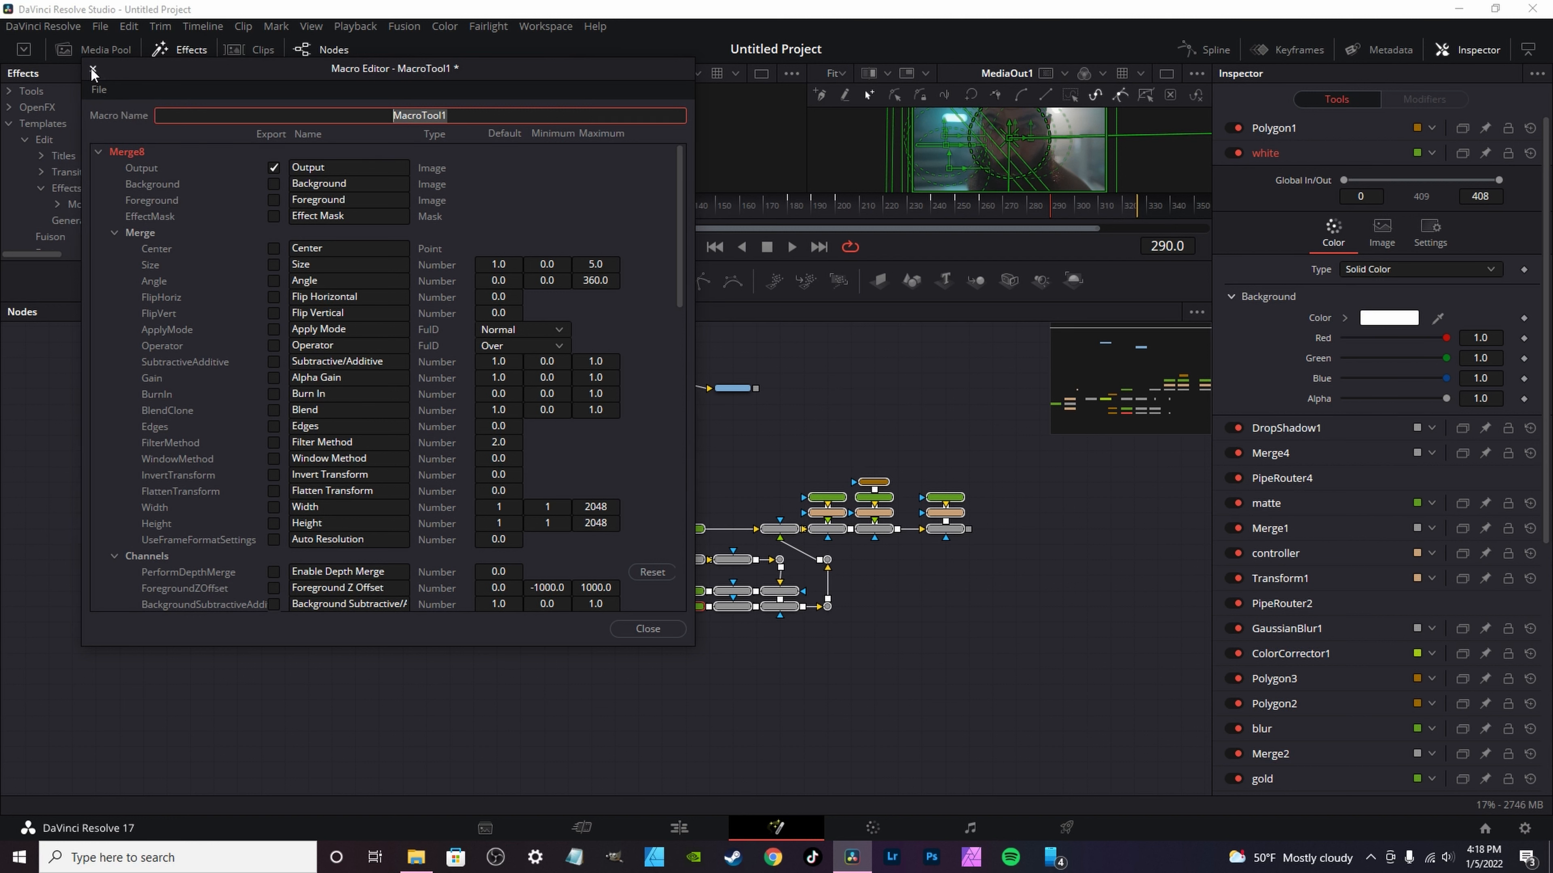
{"action": "left_click", "coordinate": [439, 374]}
{"action": "left_click", "coordinate": [98, 89]}
{"action": "left_click", "coordinate": [140, 151]}
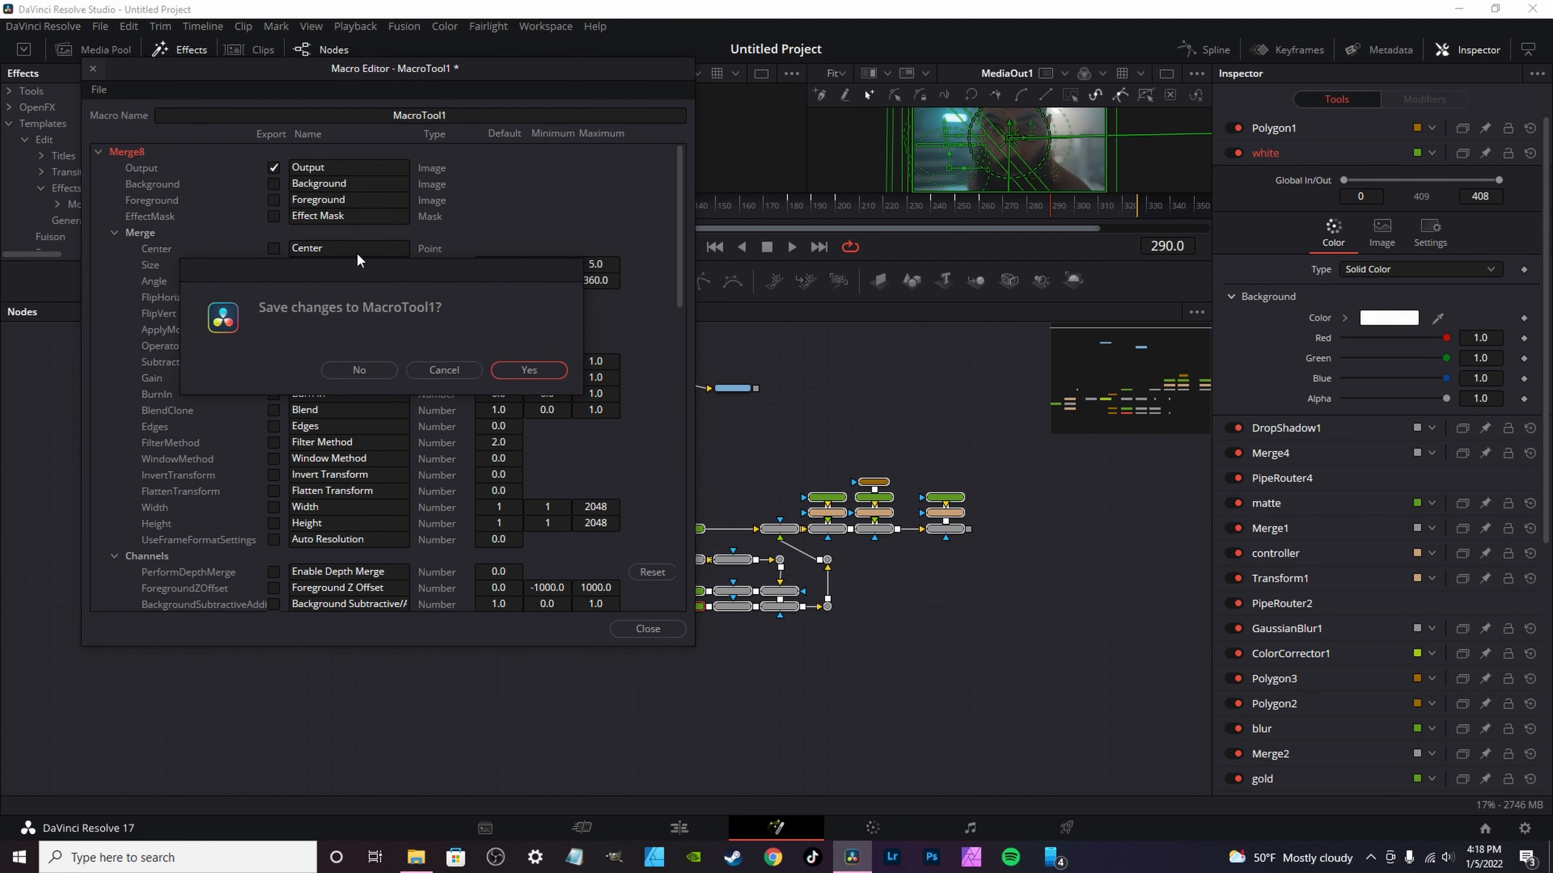
{"action": "left_click", "coordinate": [385, 370]}
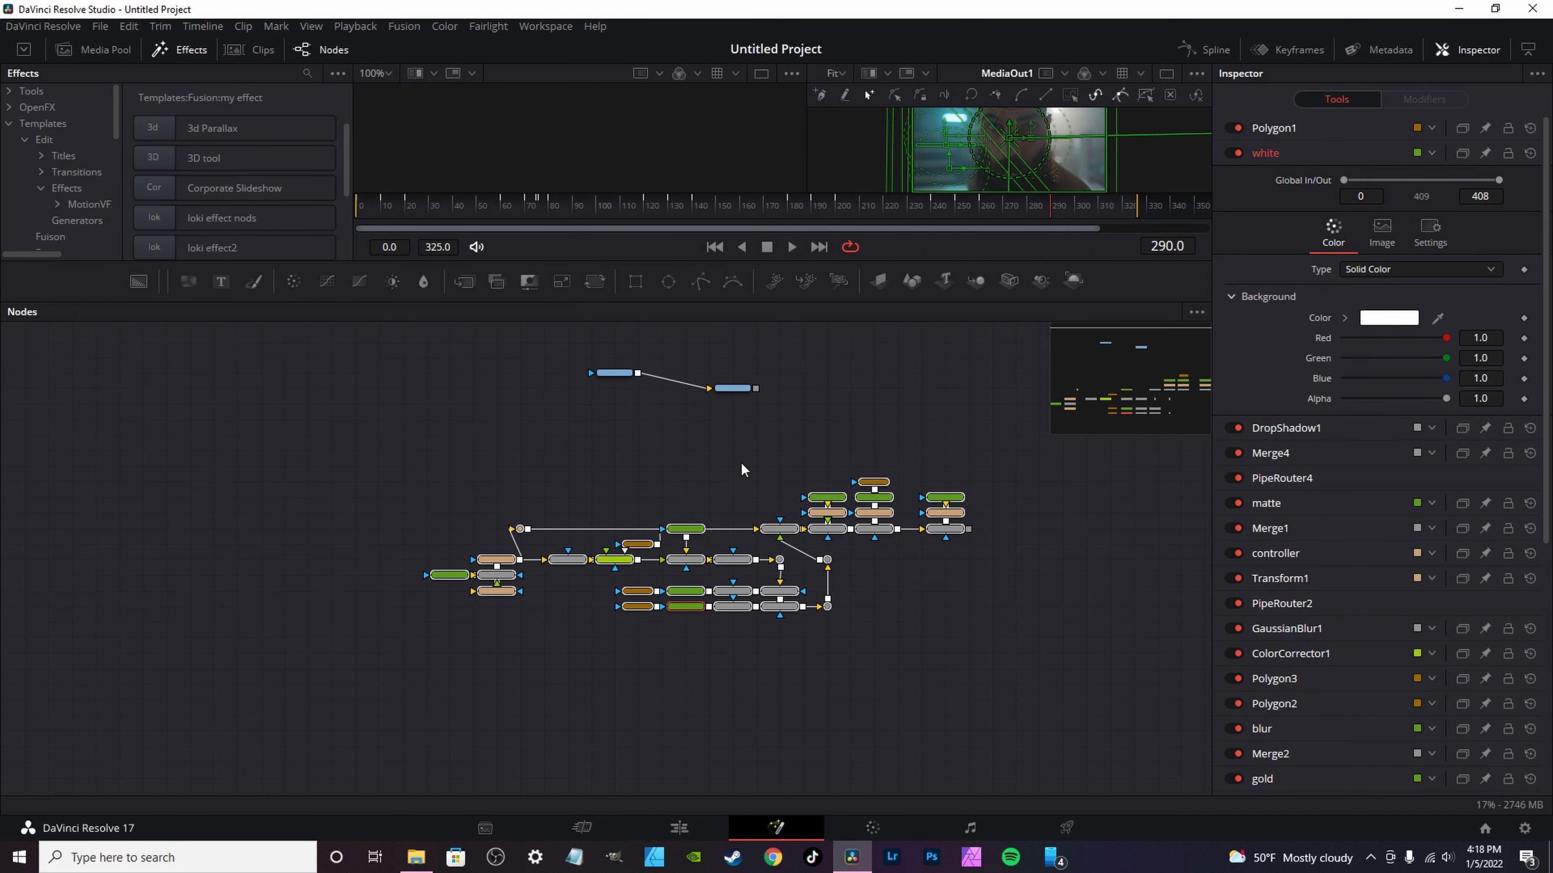
Step: Create a macro from the effect's nodes again and start saving it as a group named MacroTool1
{"action": "scroll", "coordinate": [600, 440], "scroll_direction": "up", "scroll_amount": 3}
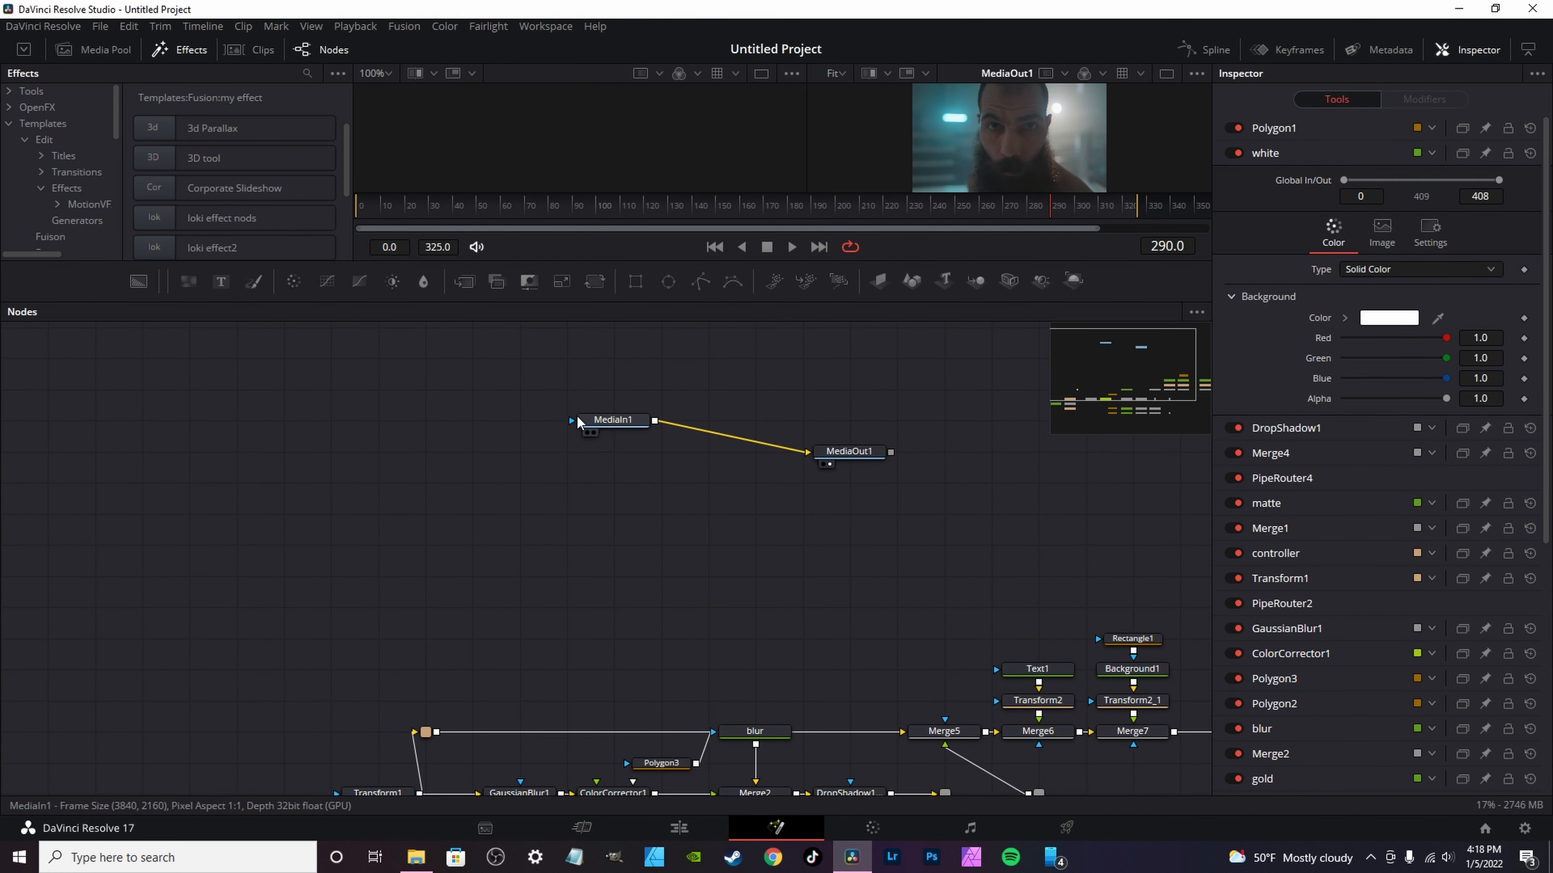
{"action": "left_click_drag", "start_coordinate": [724, 555], "coordinate": [554, 454]}
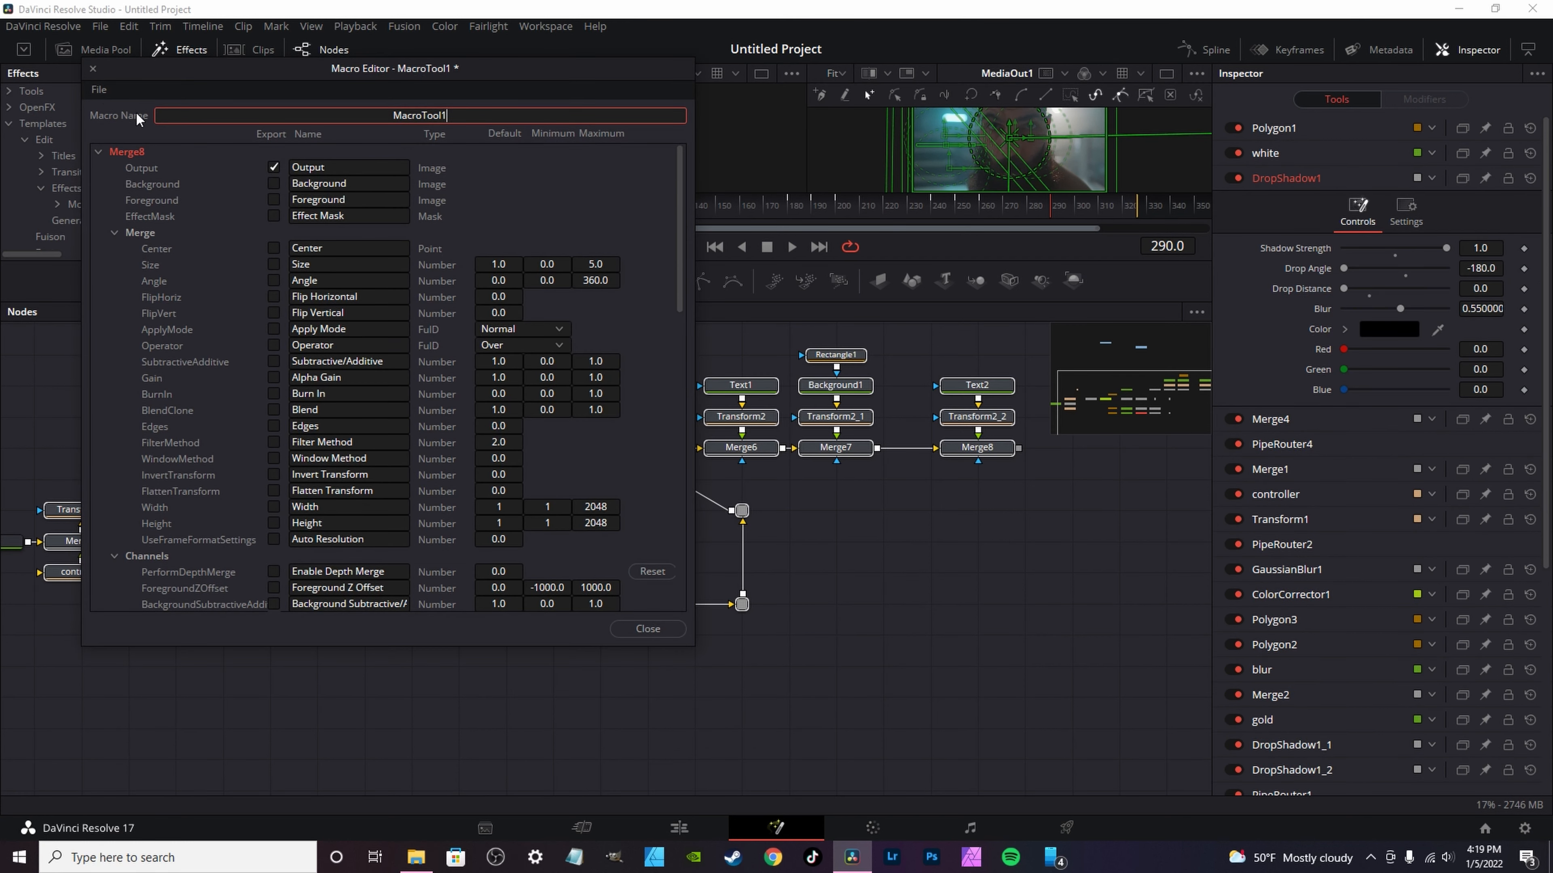
{"action": "left_click", "coordinate": [98, 89]}
{"action": "left_click", "coordinate": [440, 116]}
{"action": "left_click", "coordinate": [107, 89]}
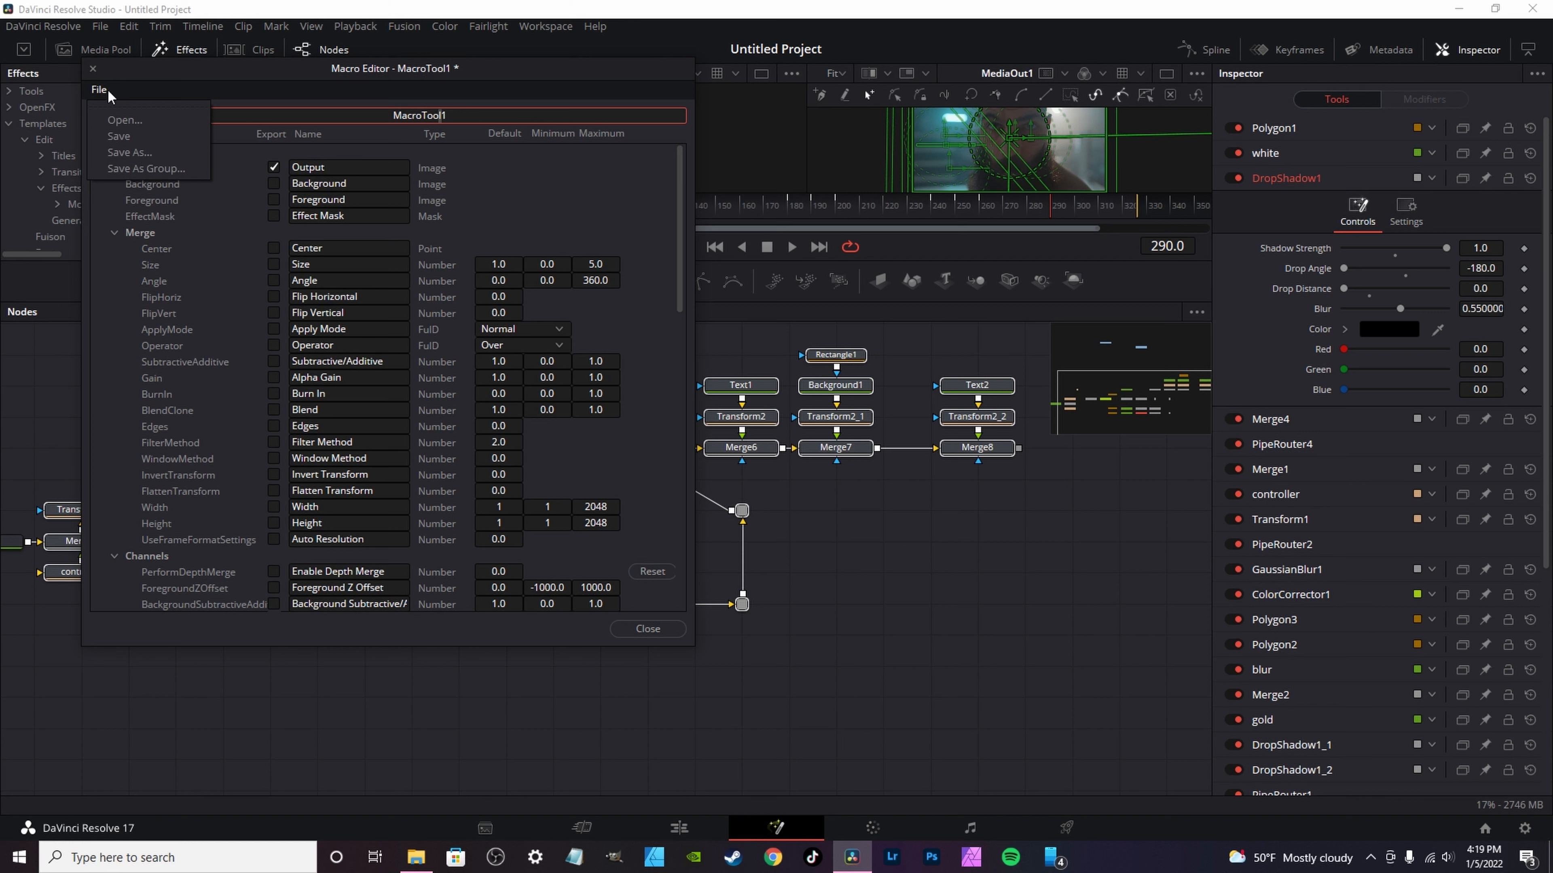
{"action": "left_click", "coordinate": [135, 168]}
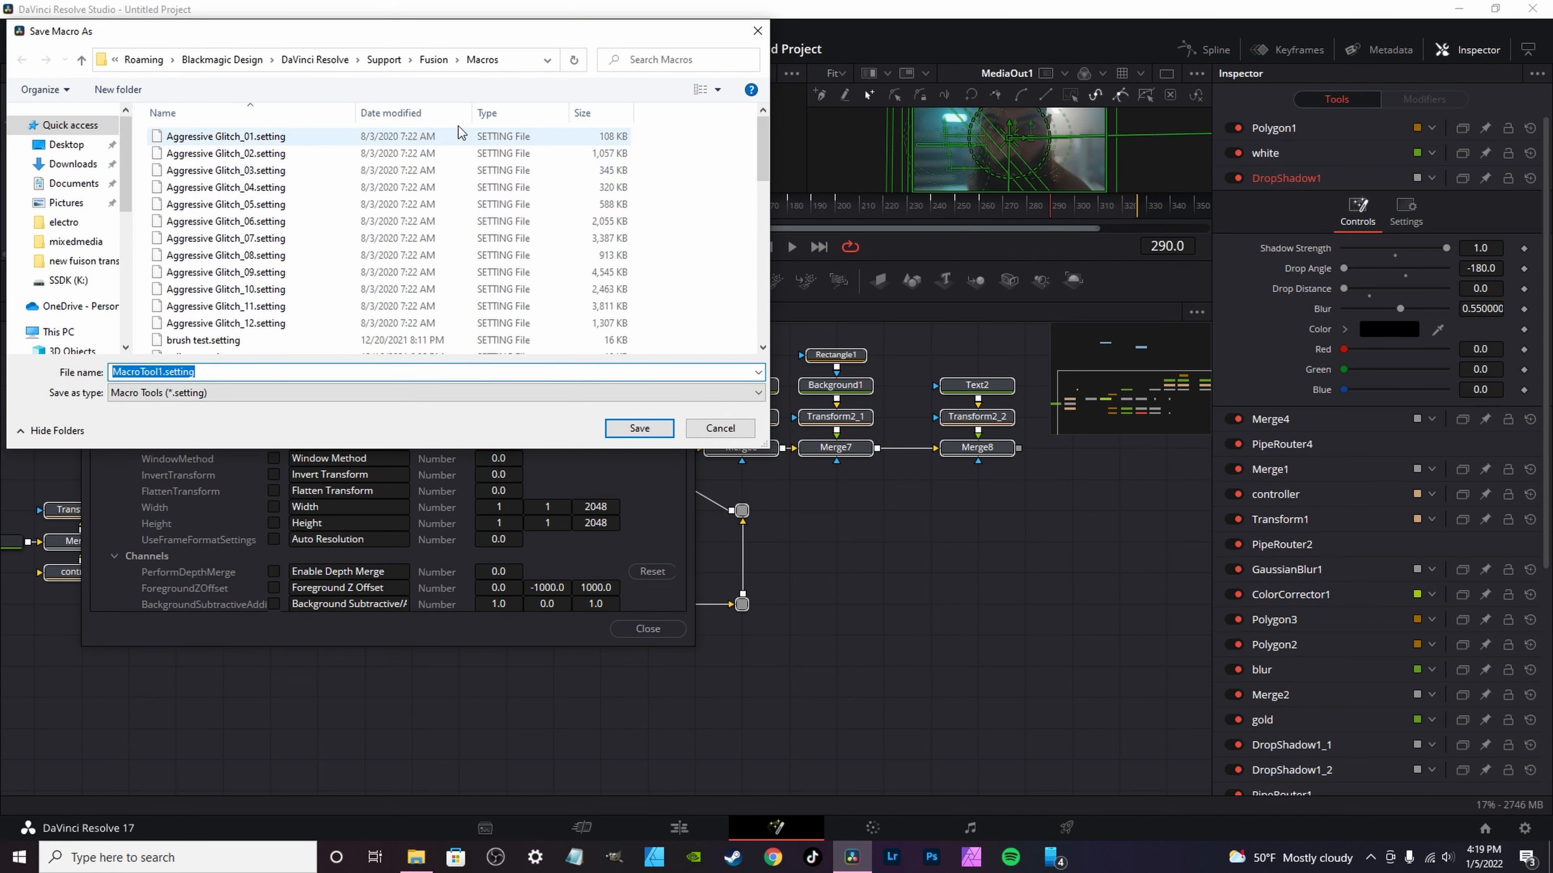
Step: Look through the saved settings files in the Macros folder, cancel the save and discard the macro
{"action": "scroll", "coordinate": [238, 269], "scroll_direction": "down", "scroll_amount": 10}
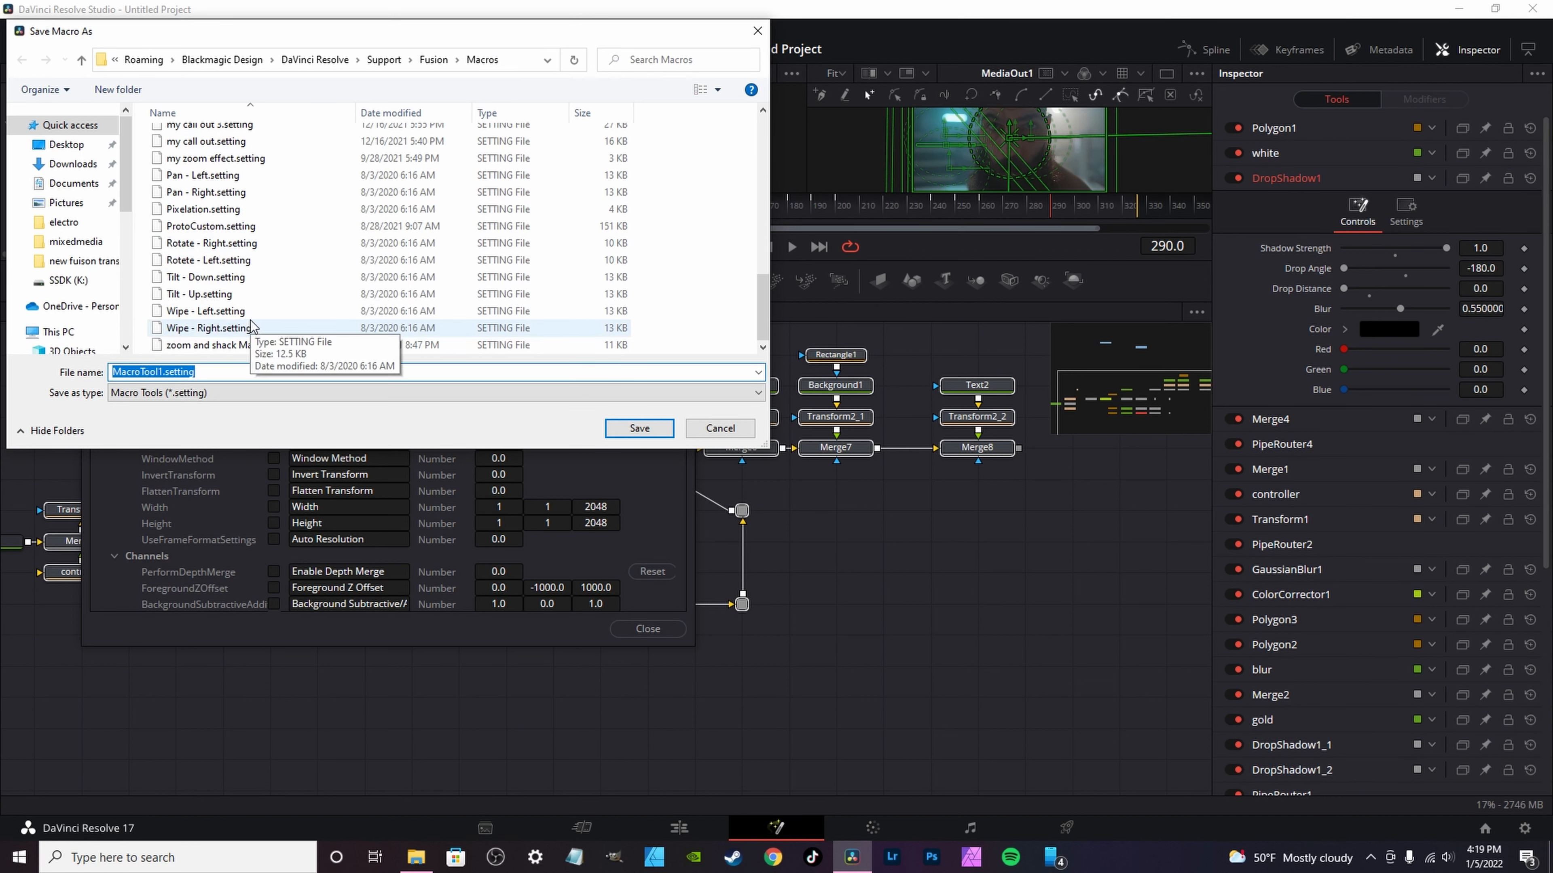
{"action": "left_click", "coordinate": [719, 432]}
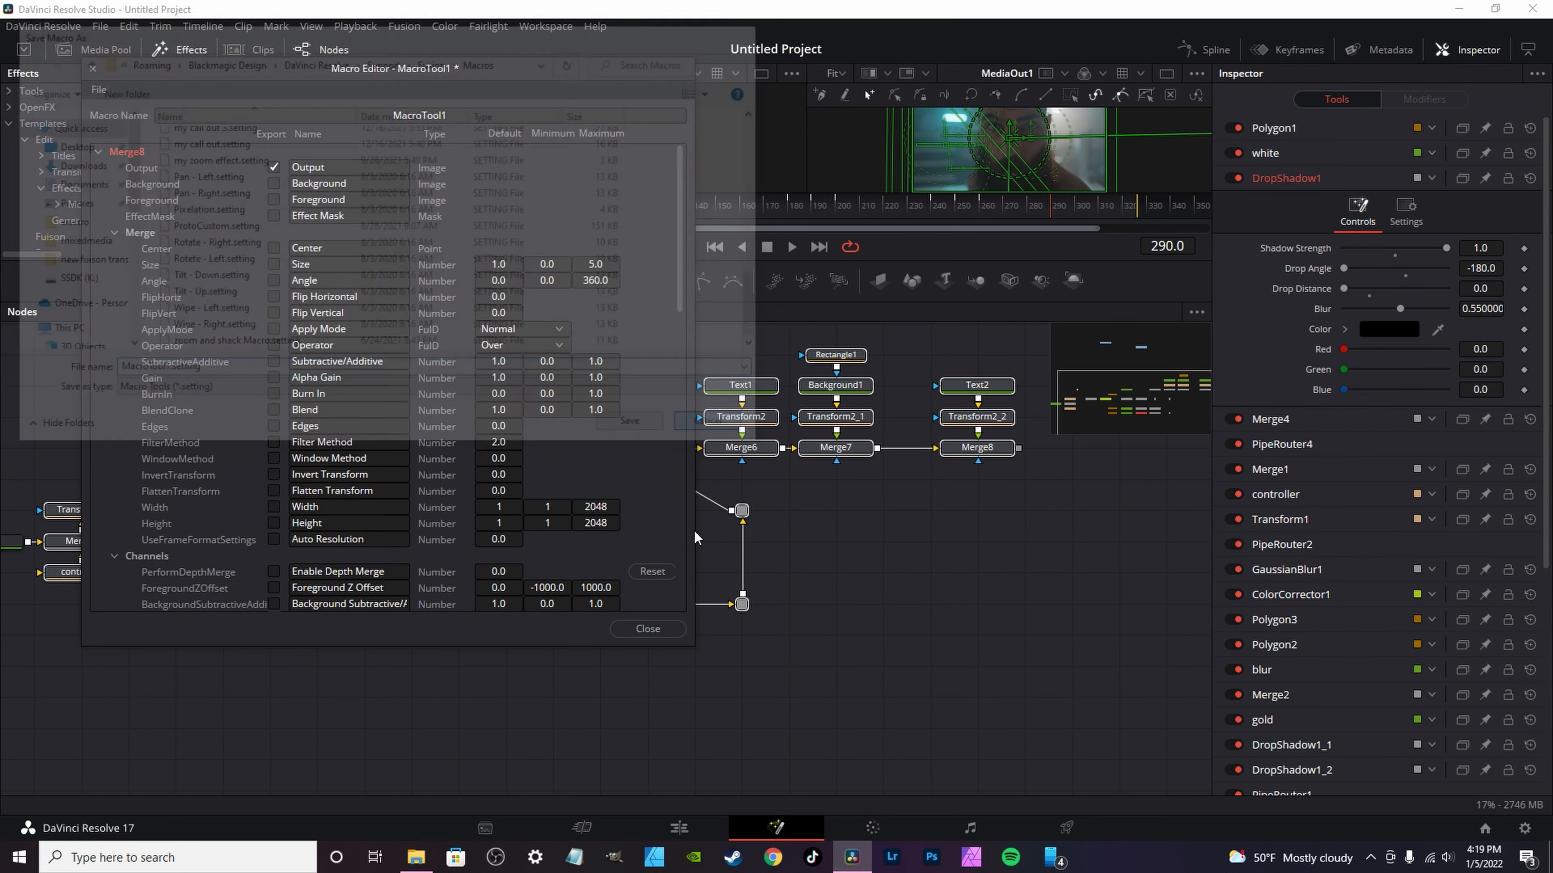
{"action": "left_click", "coordinate": [646, 628]}
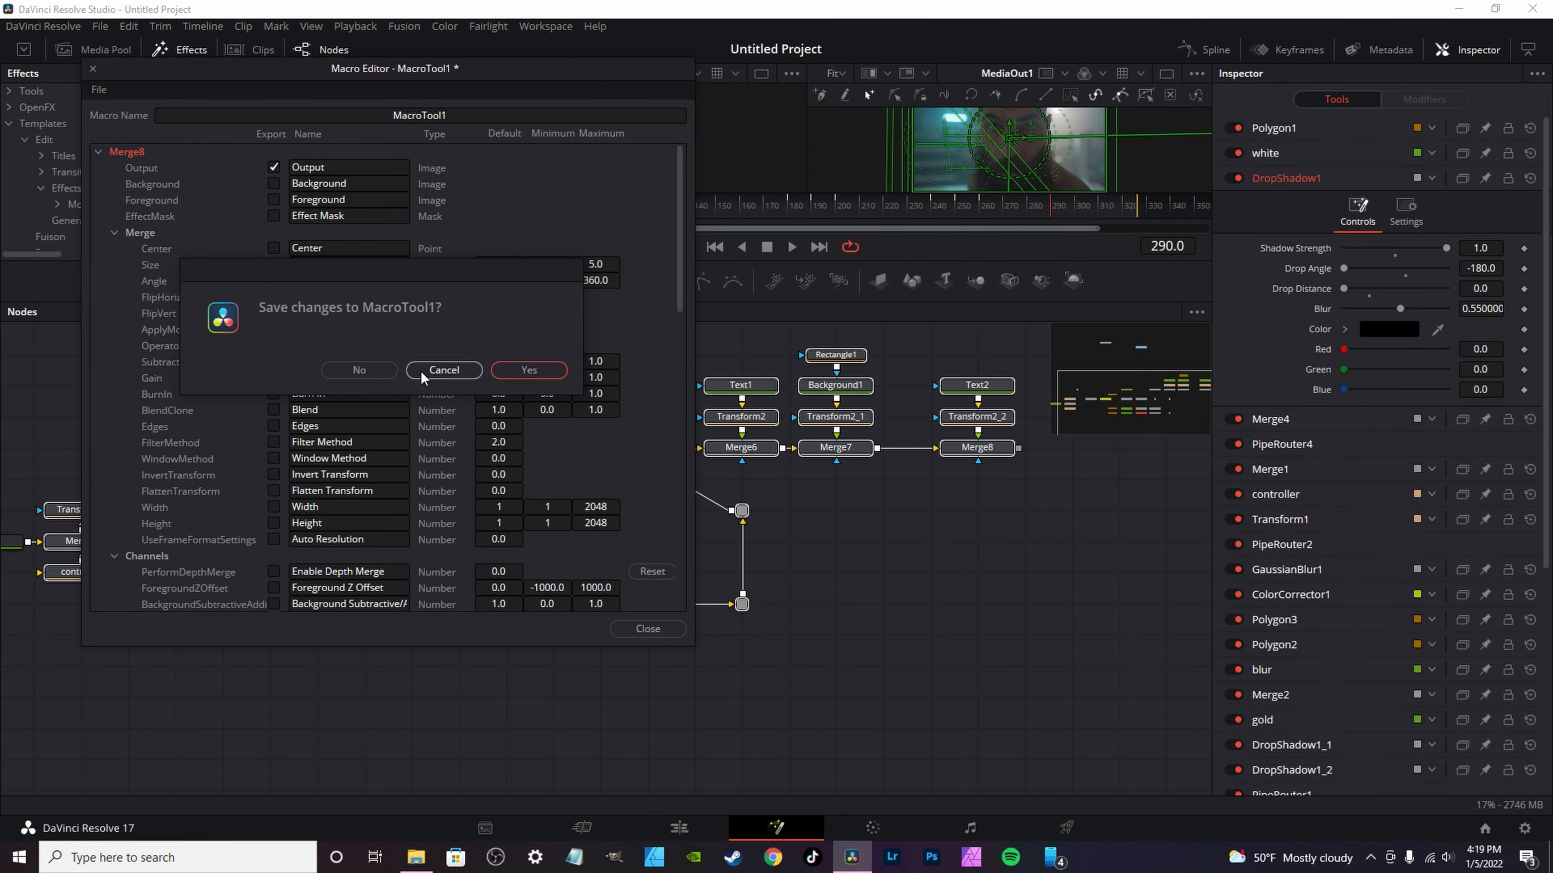
{"action": "left_click", "coordinate": [371, 370]}
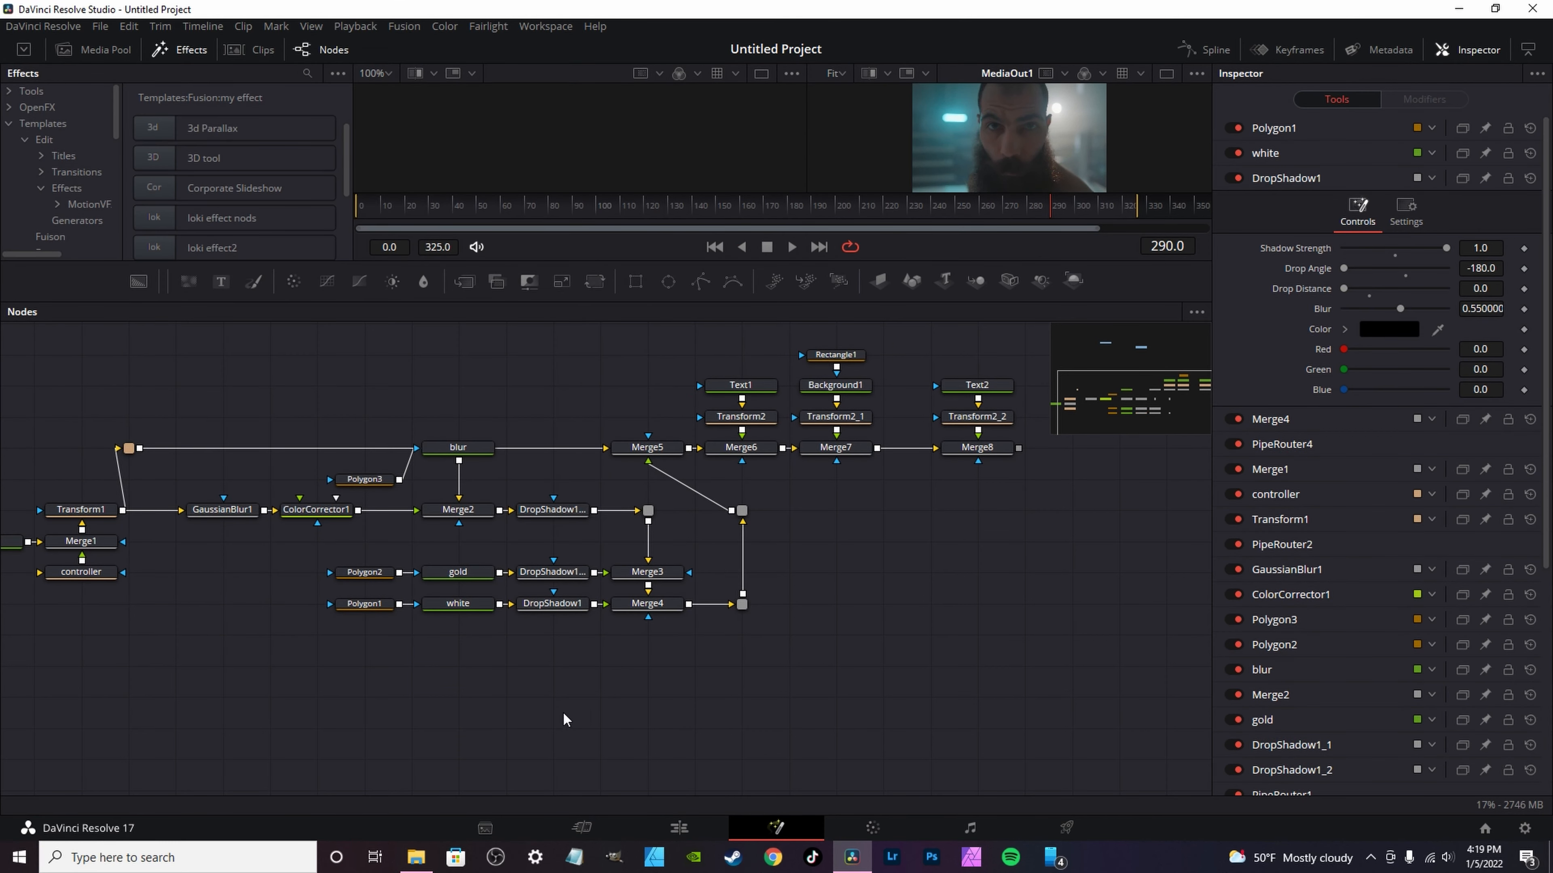
Step: Browse the Select Tool list for saved macros and close it without adding a tool
{"action": "key", "text": "ctrl+space"}
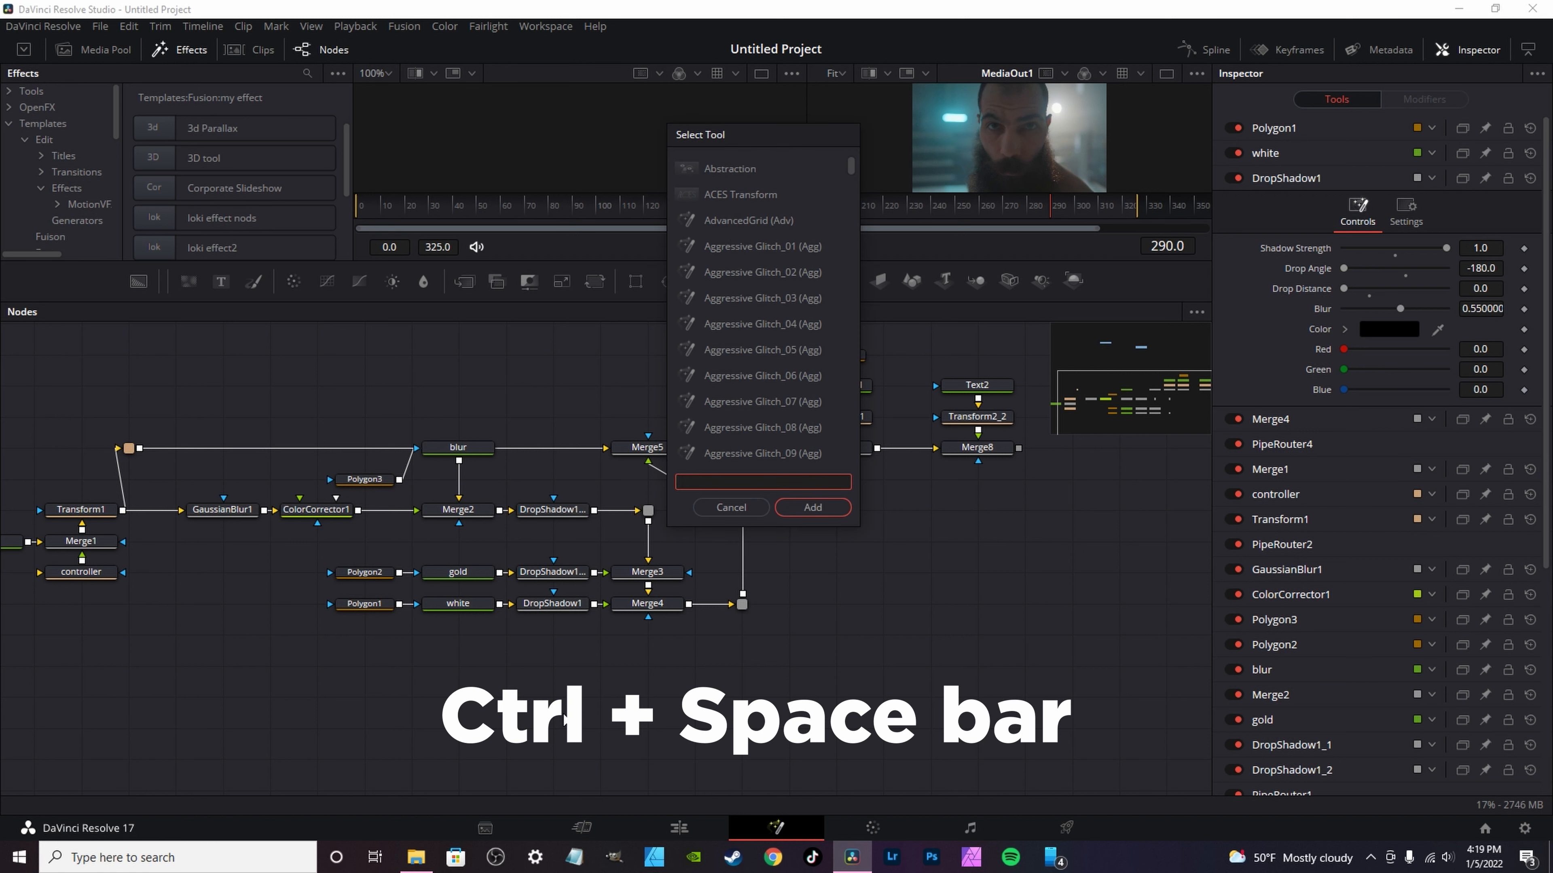
{"action": "scroll", "coordinate": [749, 342], "scroll_direction": "down", "scroll_amount": 15}
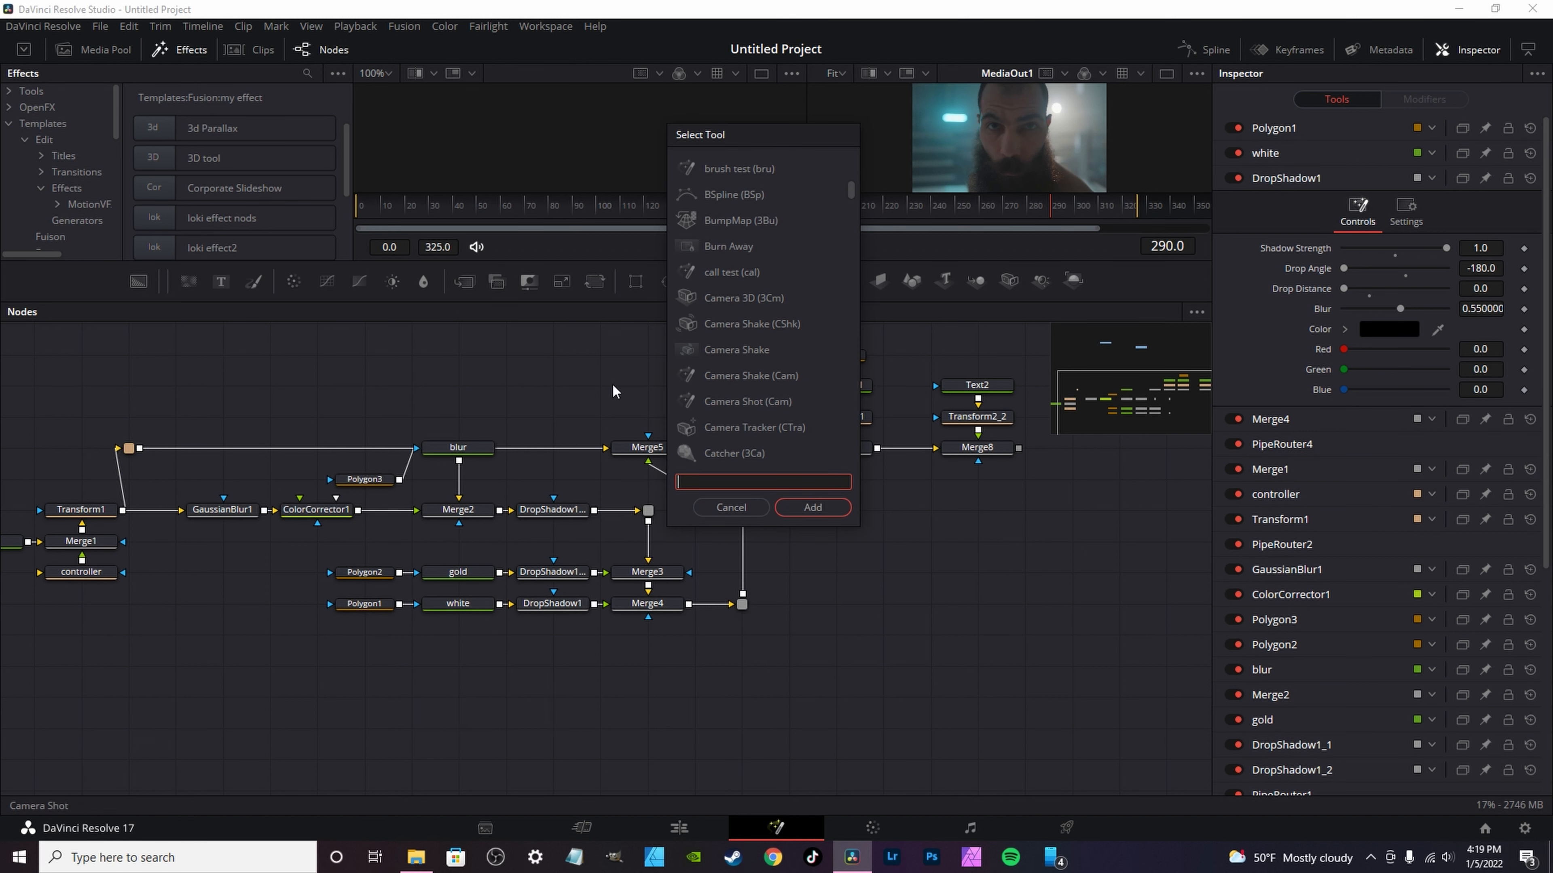
{"action": "left_click", "coordinate": [731, 508]}
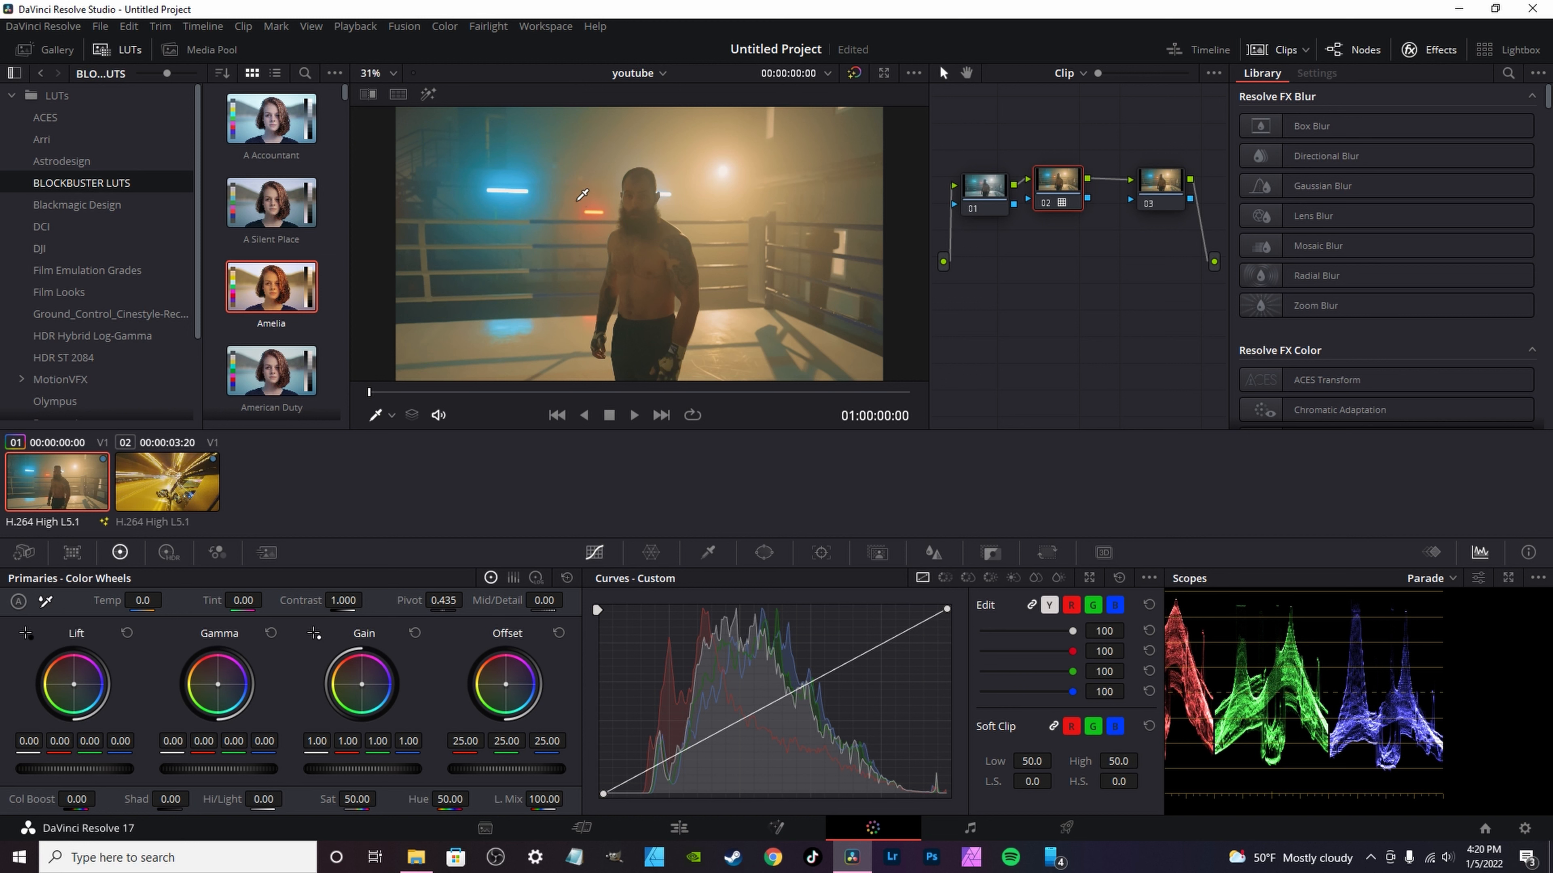
Step: Grab a still of the graded first clip and show the stills gallery
{"action": "right_click", "coordinate": [565, 206]}
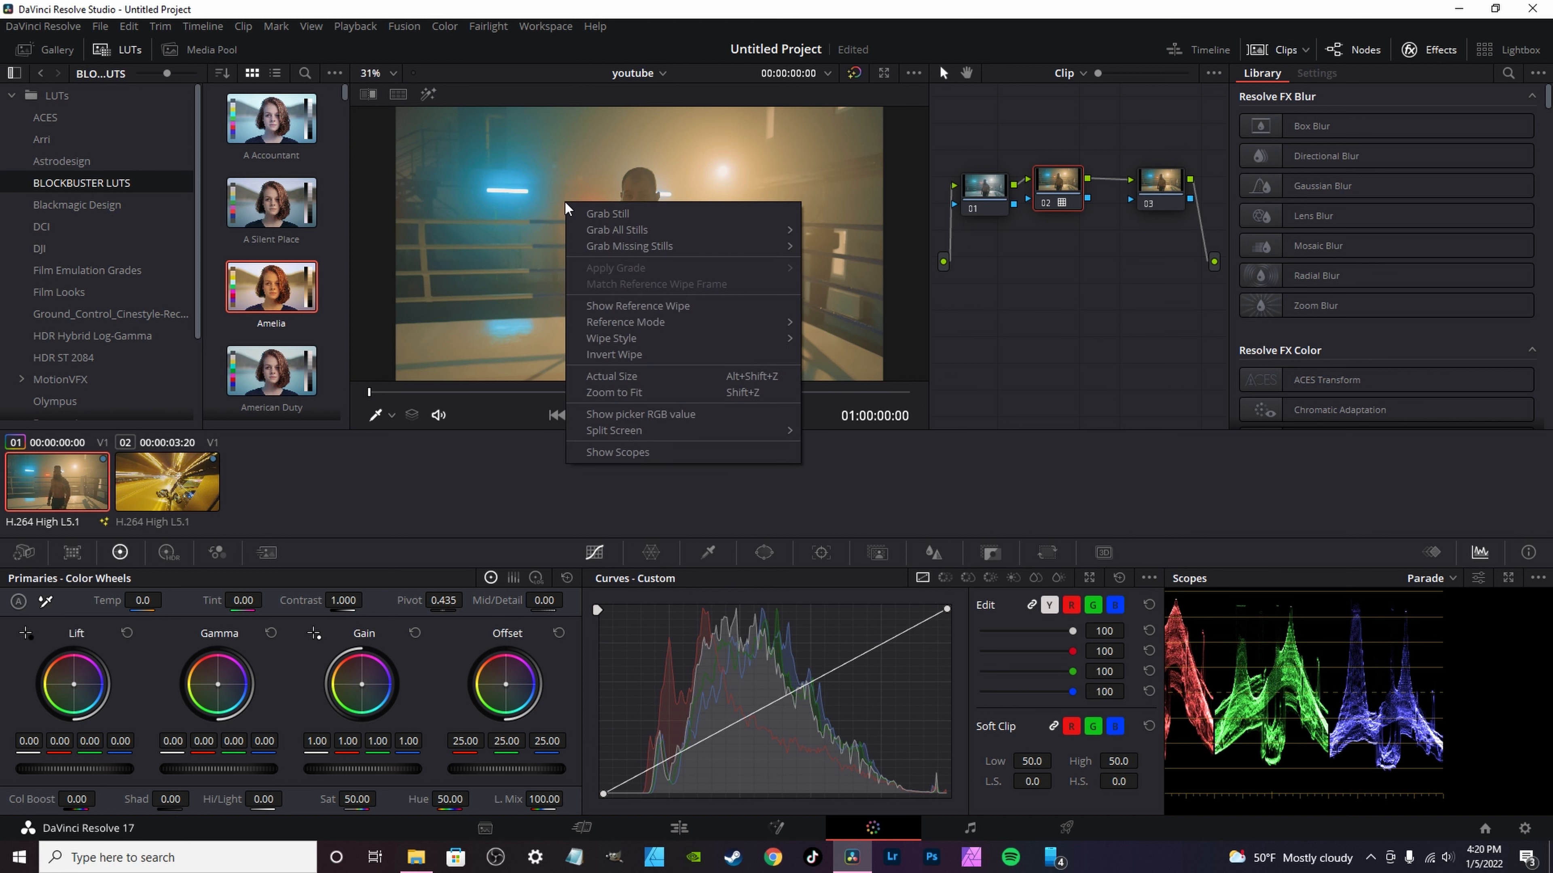
{"action": "left_click", "coordinate": [602, 213]}
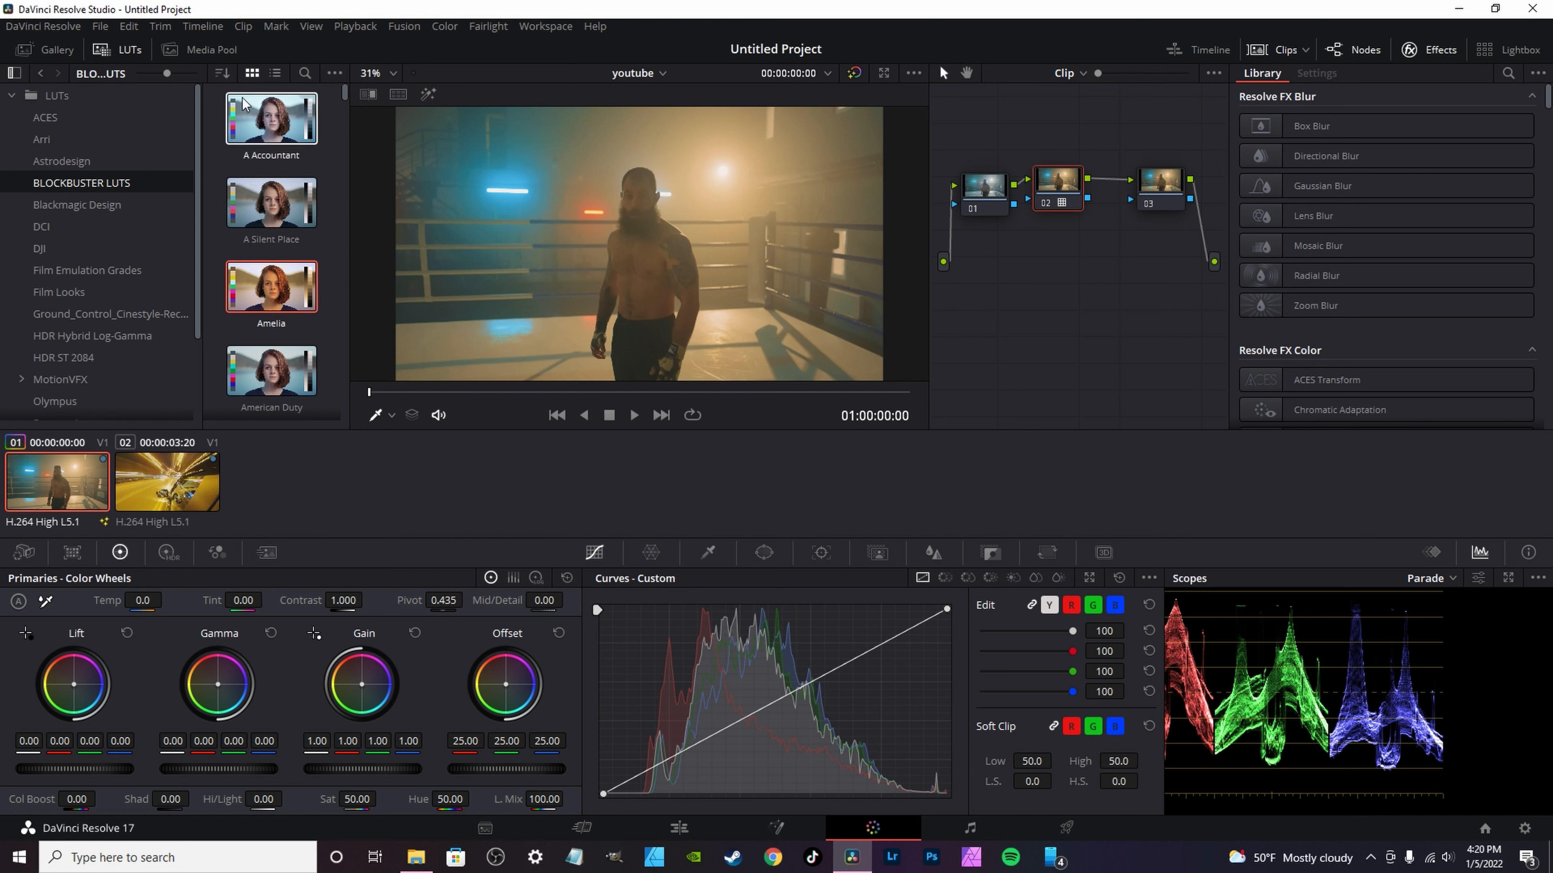
{"action": "left_click", "coordinate": [68, 52]}
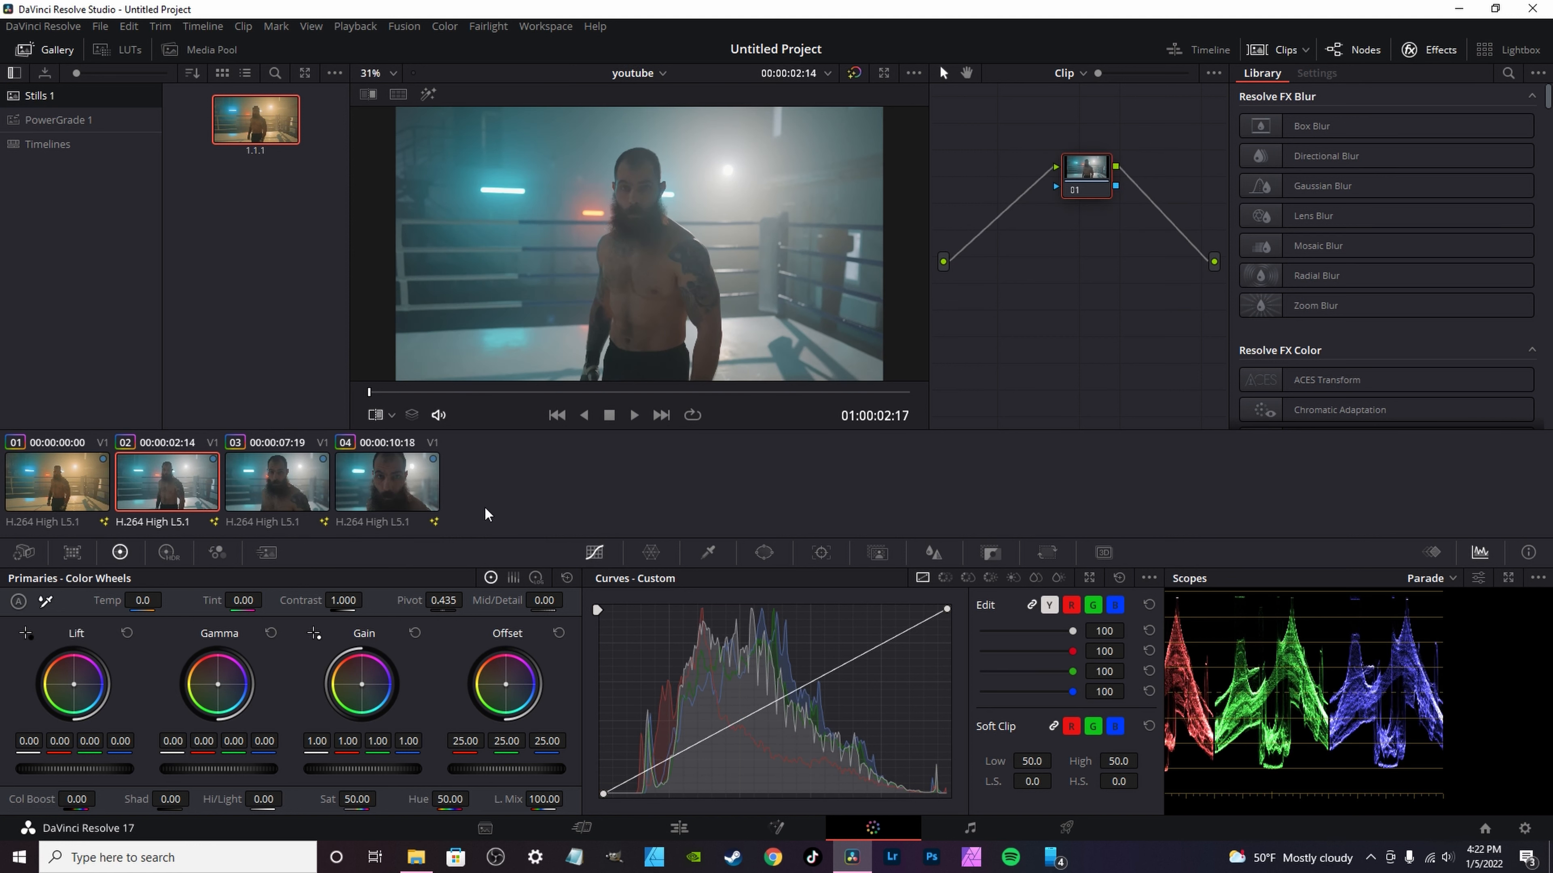
Step: View the four timeline clips one by one to compare their color grades
{"action": "left_click", "coordinate": [22, 465]}
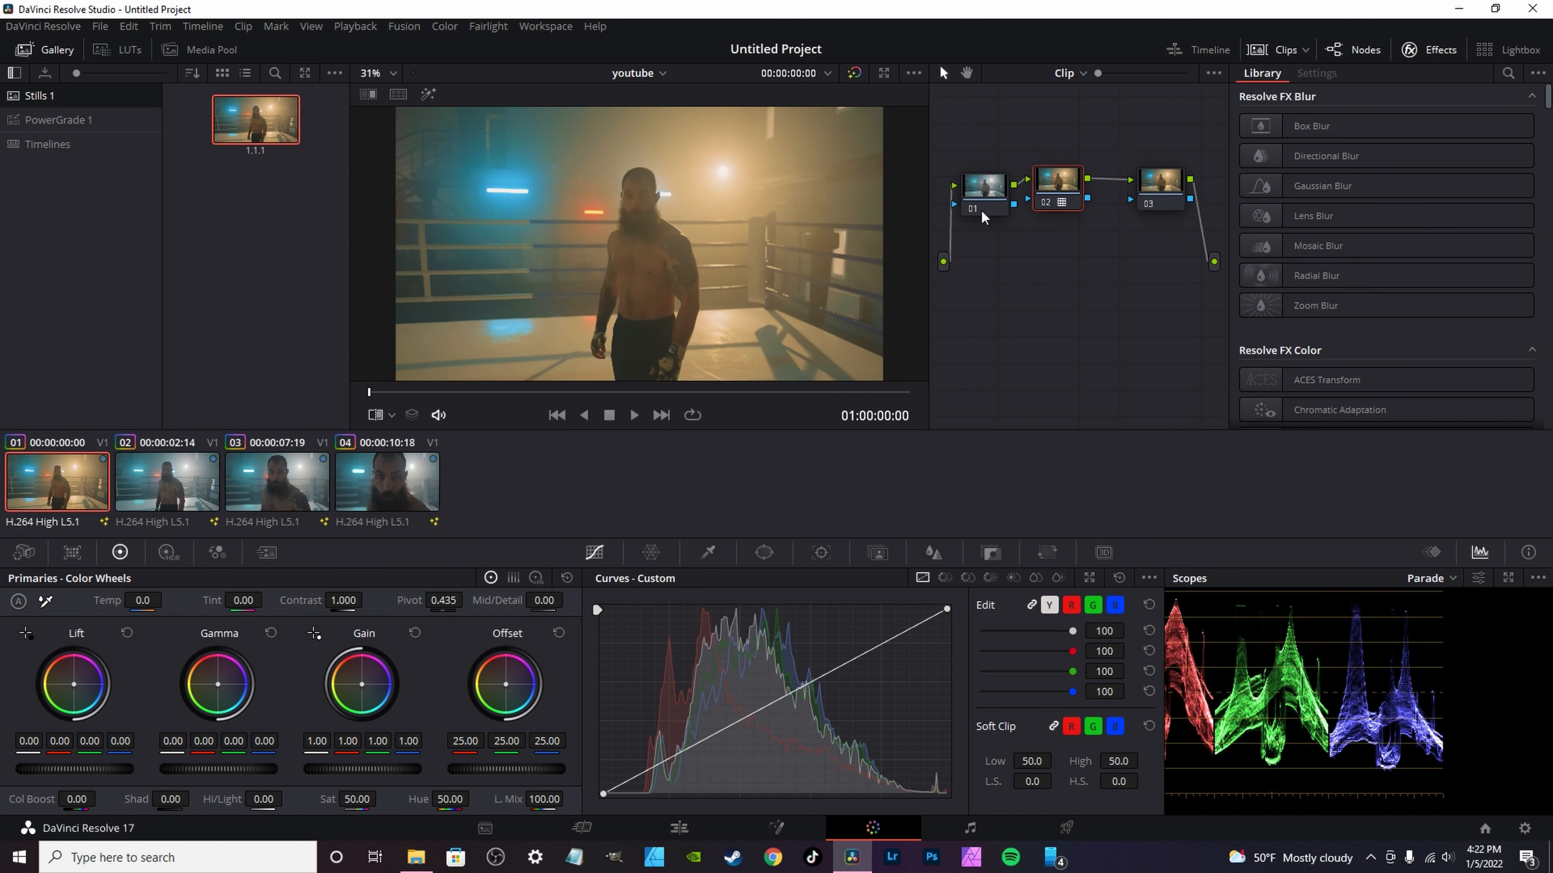
{"action": "left_click", "coordinate": [166, 491]}
{"action": "left_click", "coordinate": [285, 482]}
{"action": "left_click", "coordinate": [407, 482]}
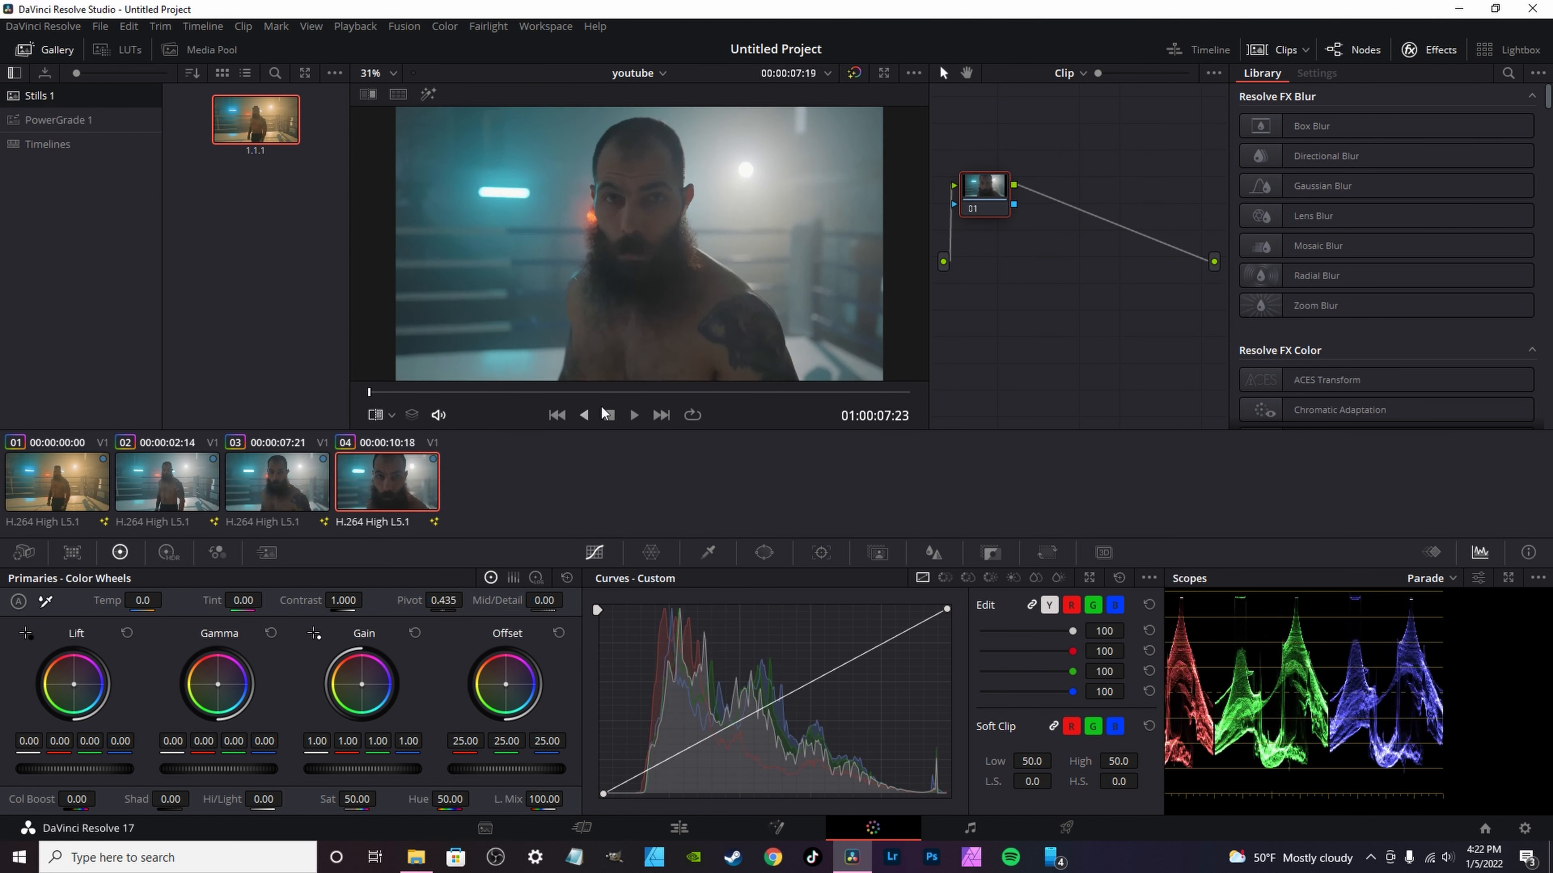
Step: Apply the grade of gallery still 1.1.1 to the second clip's node graph
{"action": "left_click", "coordinate": [177, 486]}
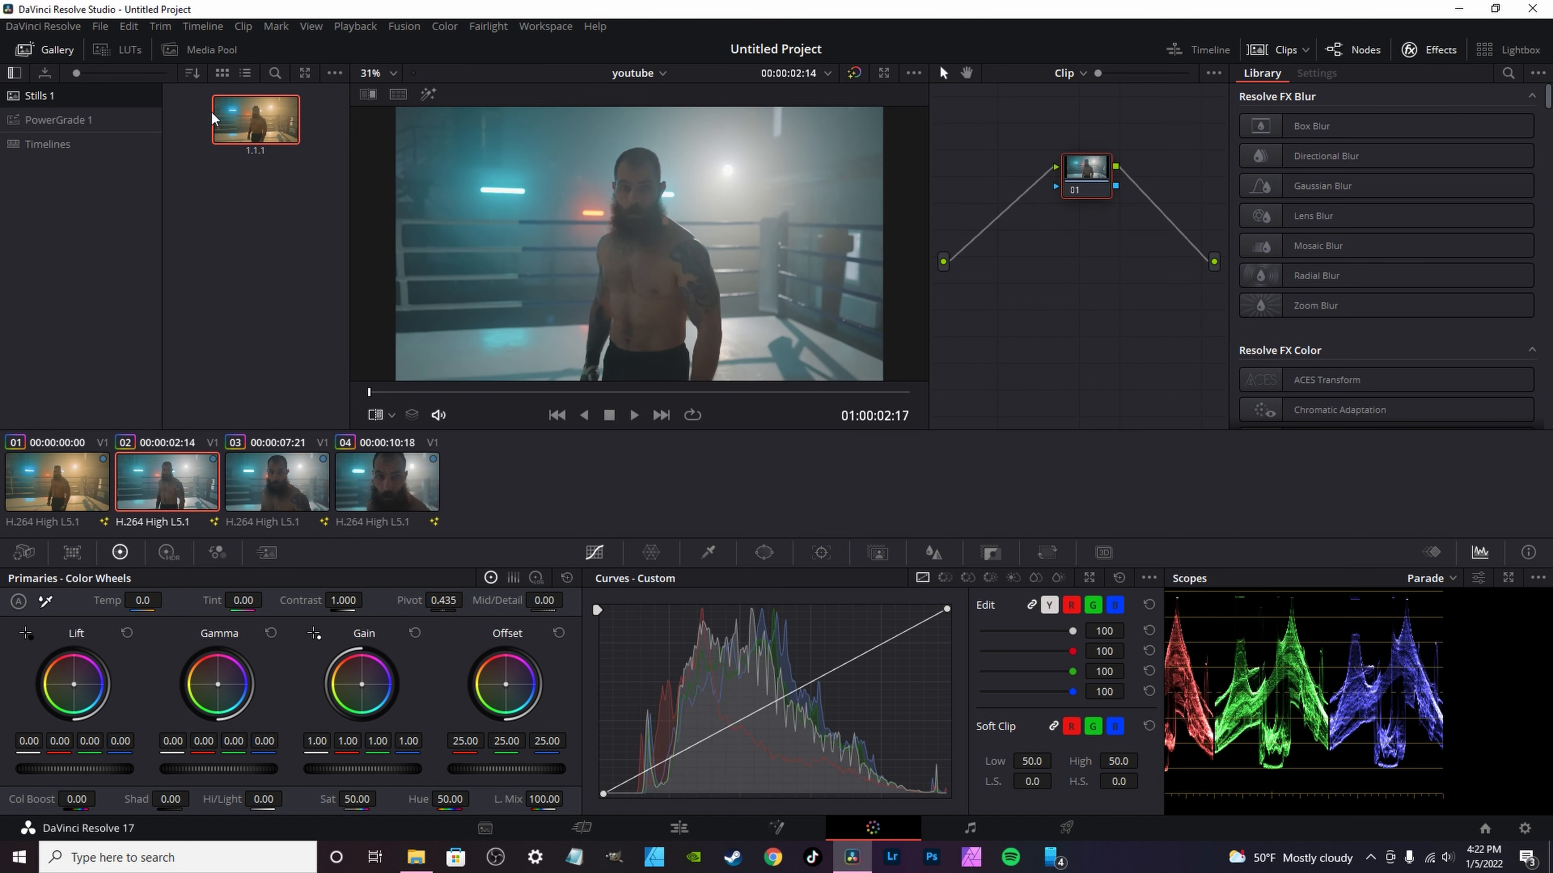
{"action": "left_click", "coordinate": [74, 479]}
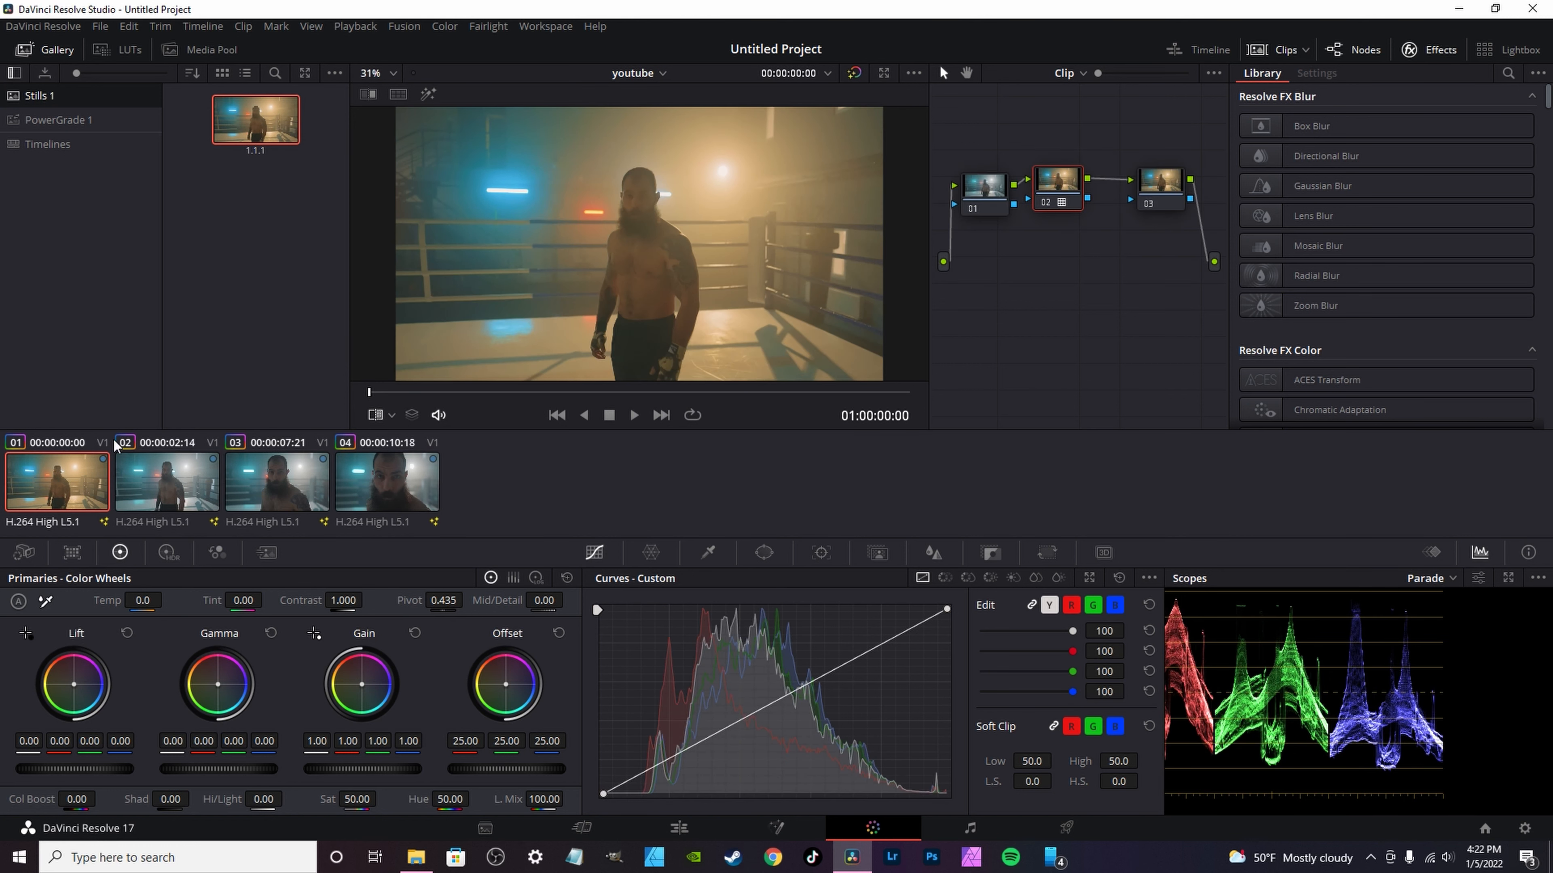
{"action": "left_click", "coordinate": [175, 495]}
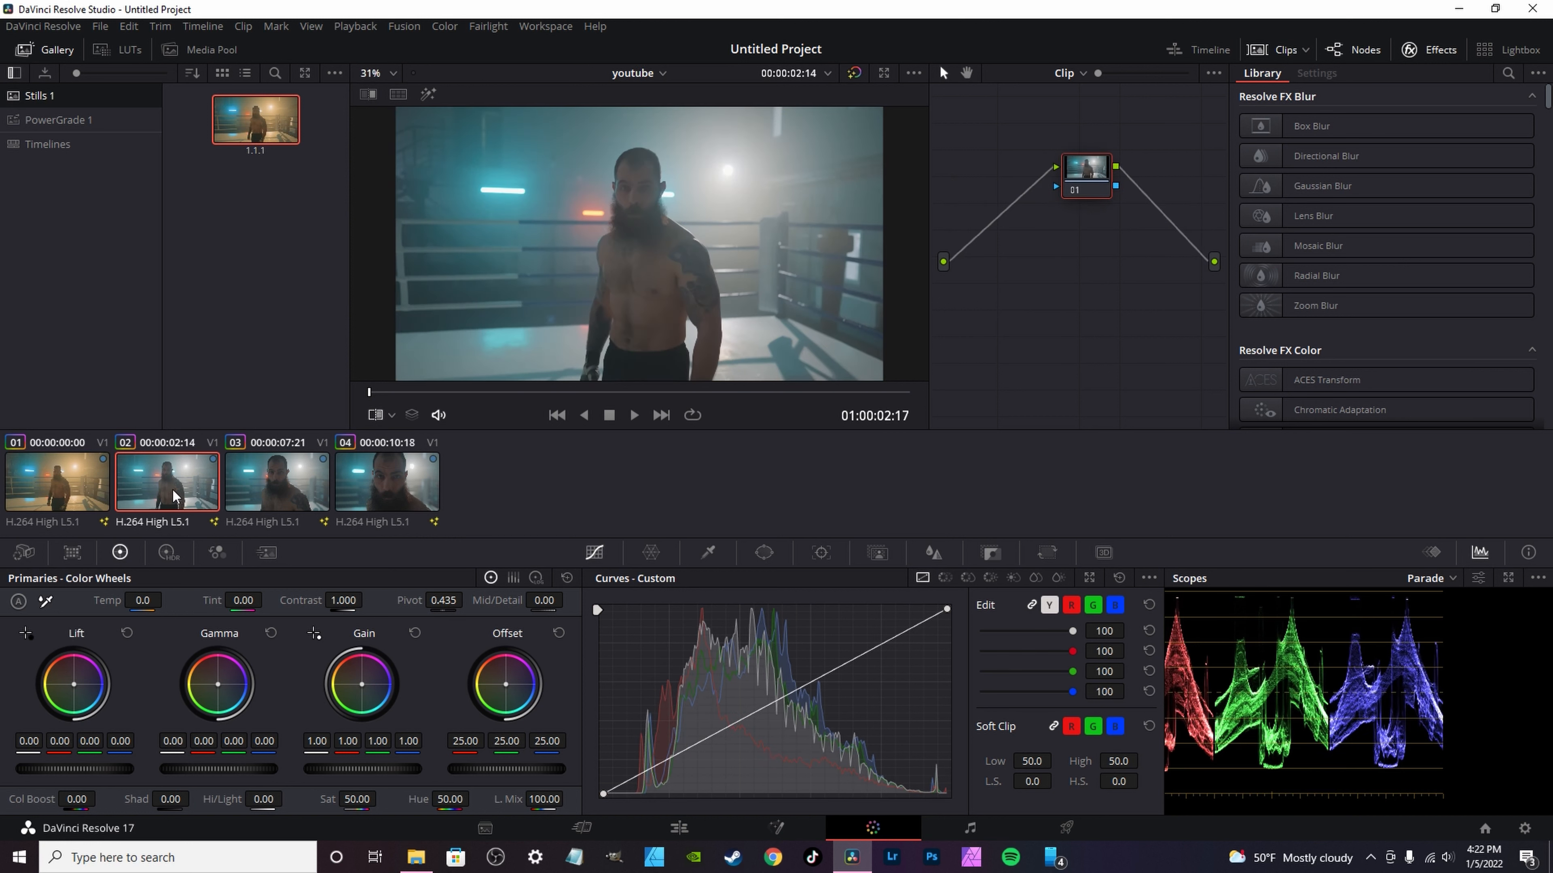
{"action": "left_click_drag", "start_coordinate": [260, 125], "coordinate": [1066, 192]}
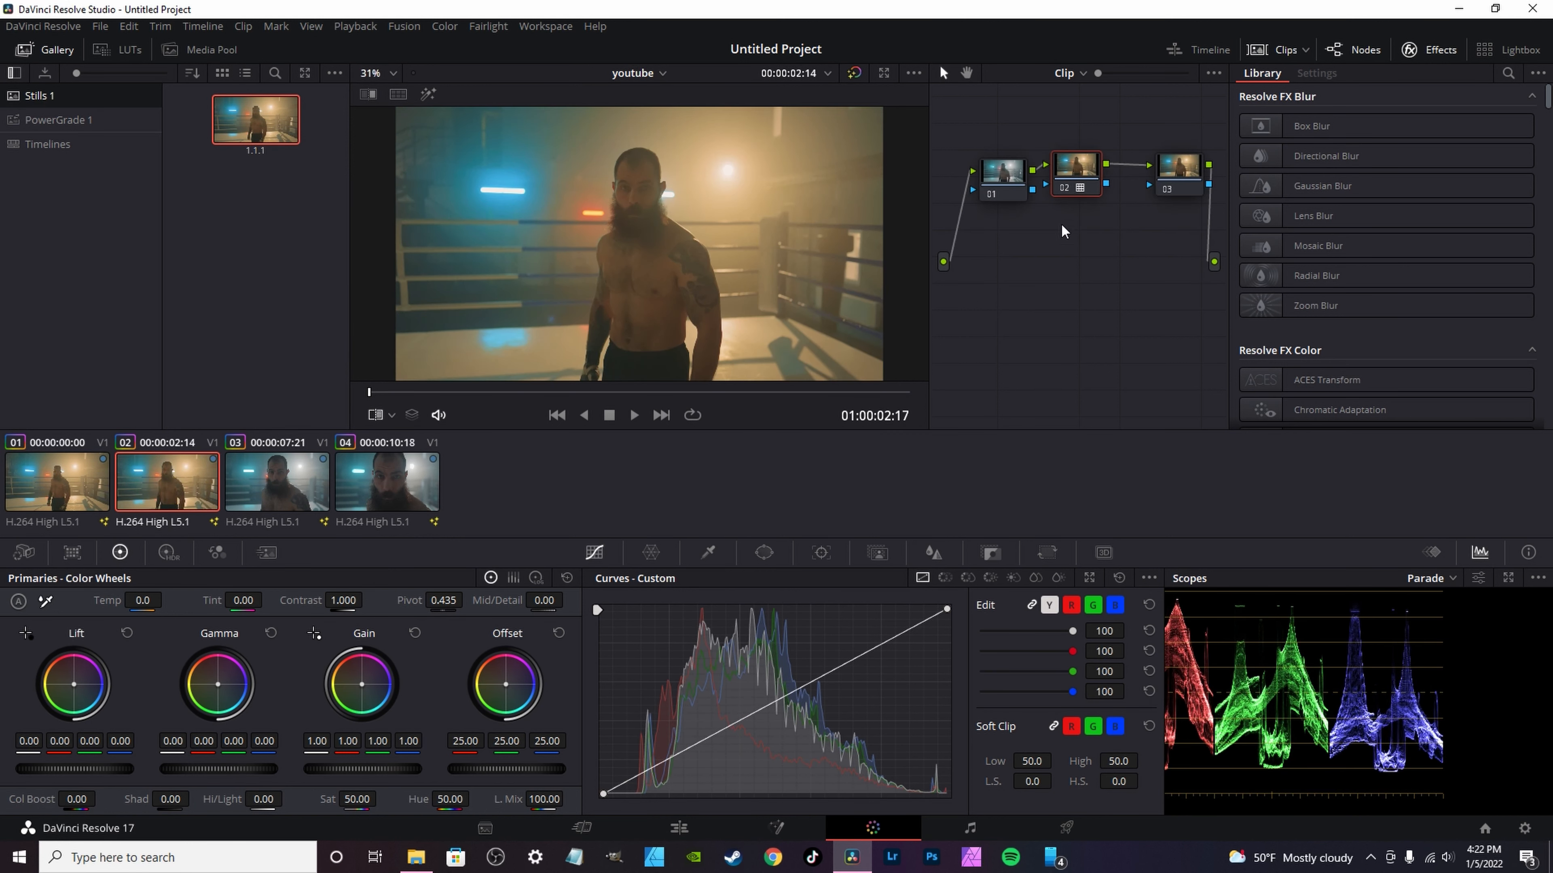
Step: Compare the second clip's new grade with the first, third and fourth clips
{"action": "left_click", "coordinate": [86, 483]}
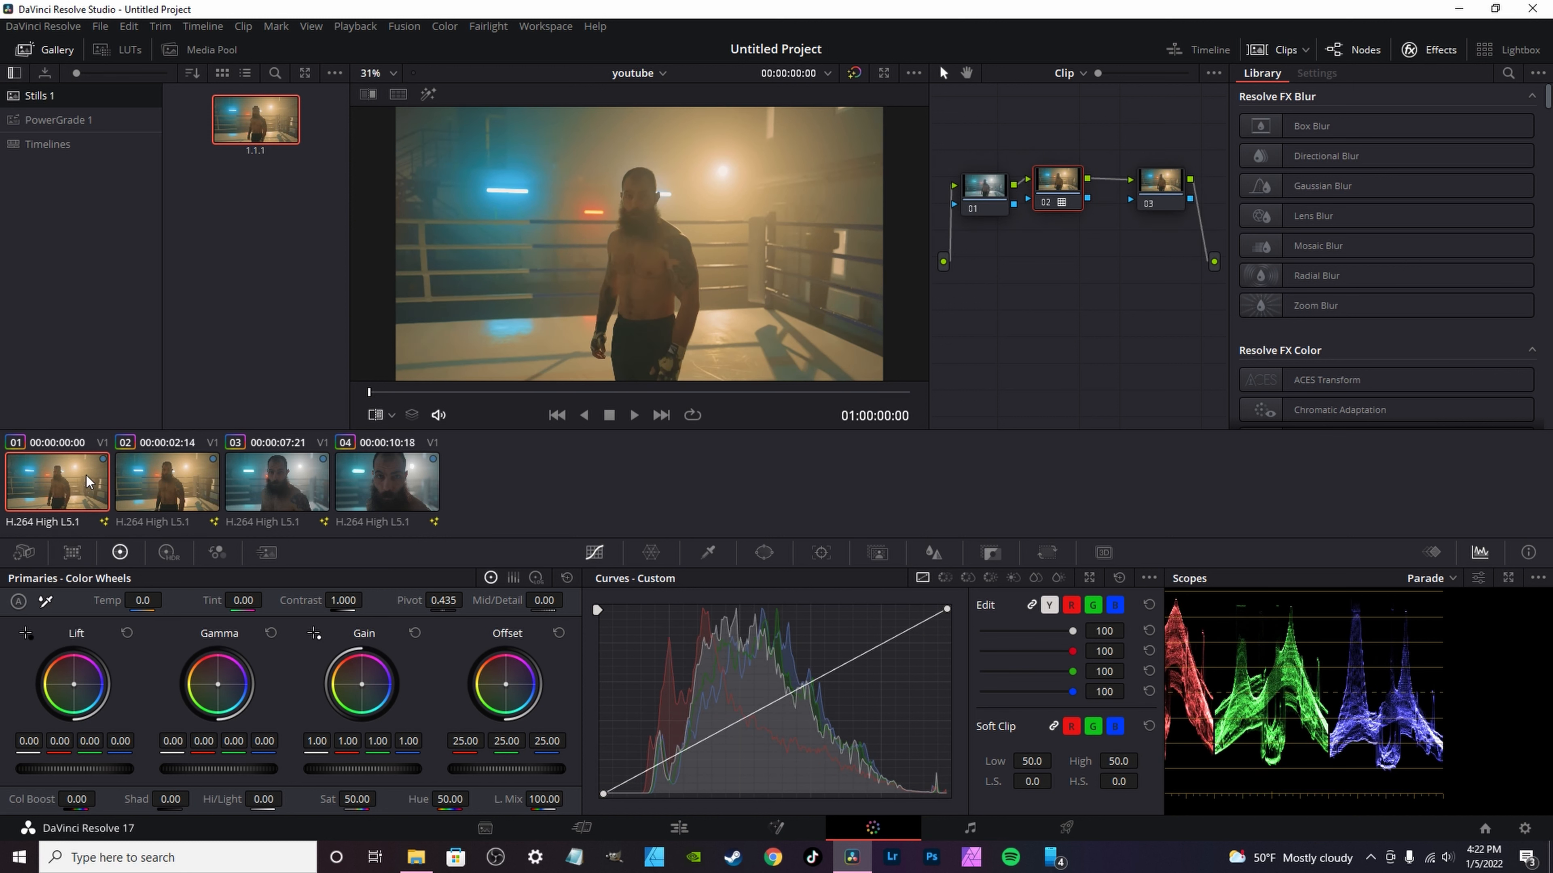
{"action": "left_click", "coordinate": [289, 491]}
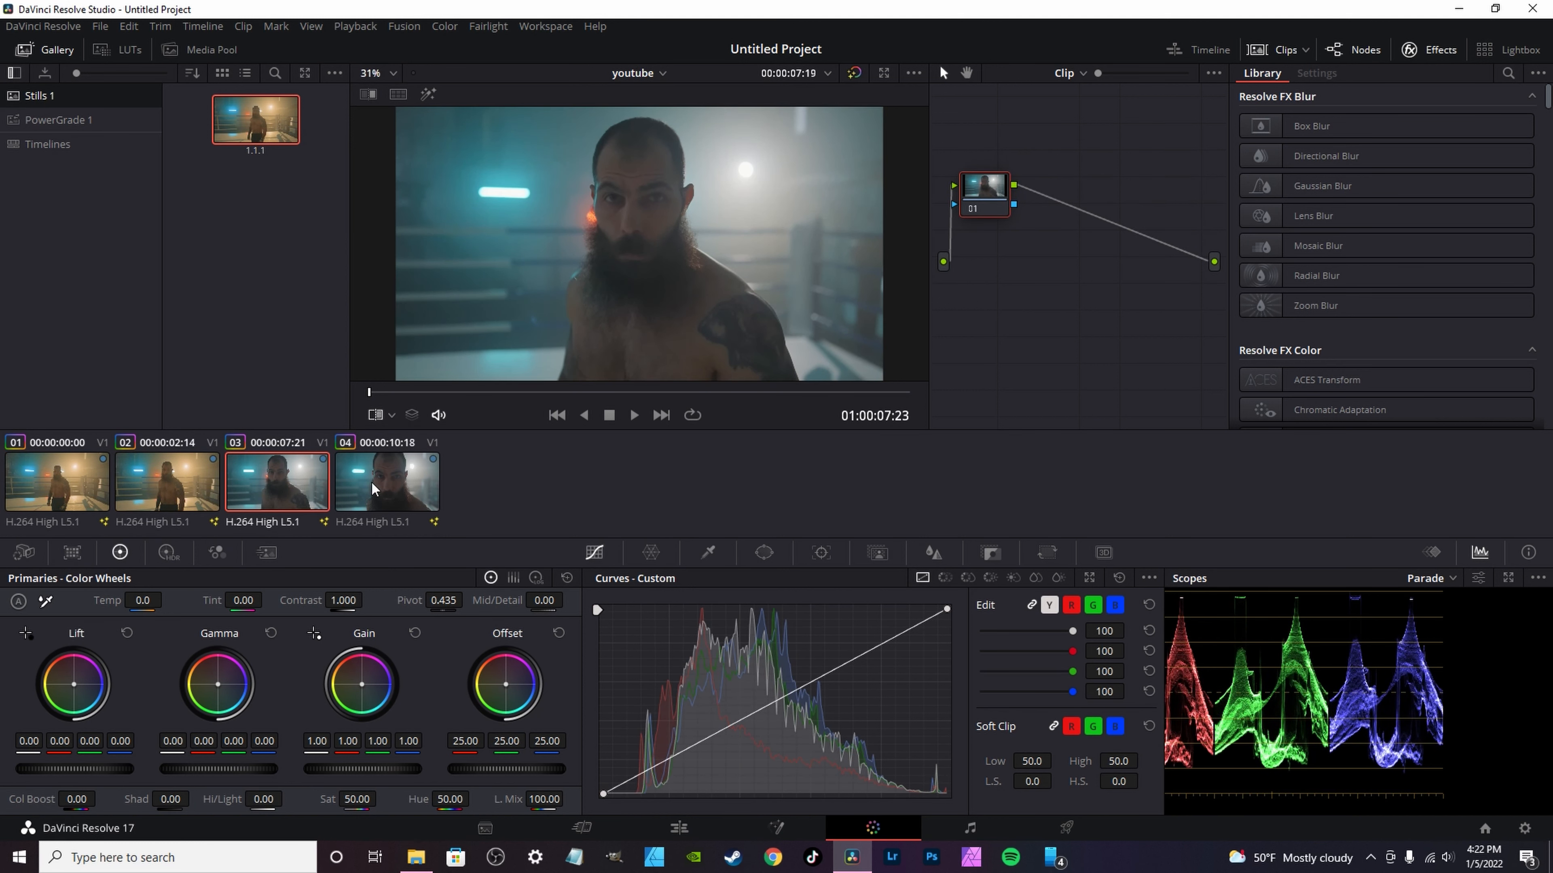
{"action": "left_click", "coordinate": [353, 493]}
{"action": "left_click", "coordinate": [167, 483]}
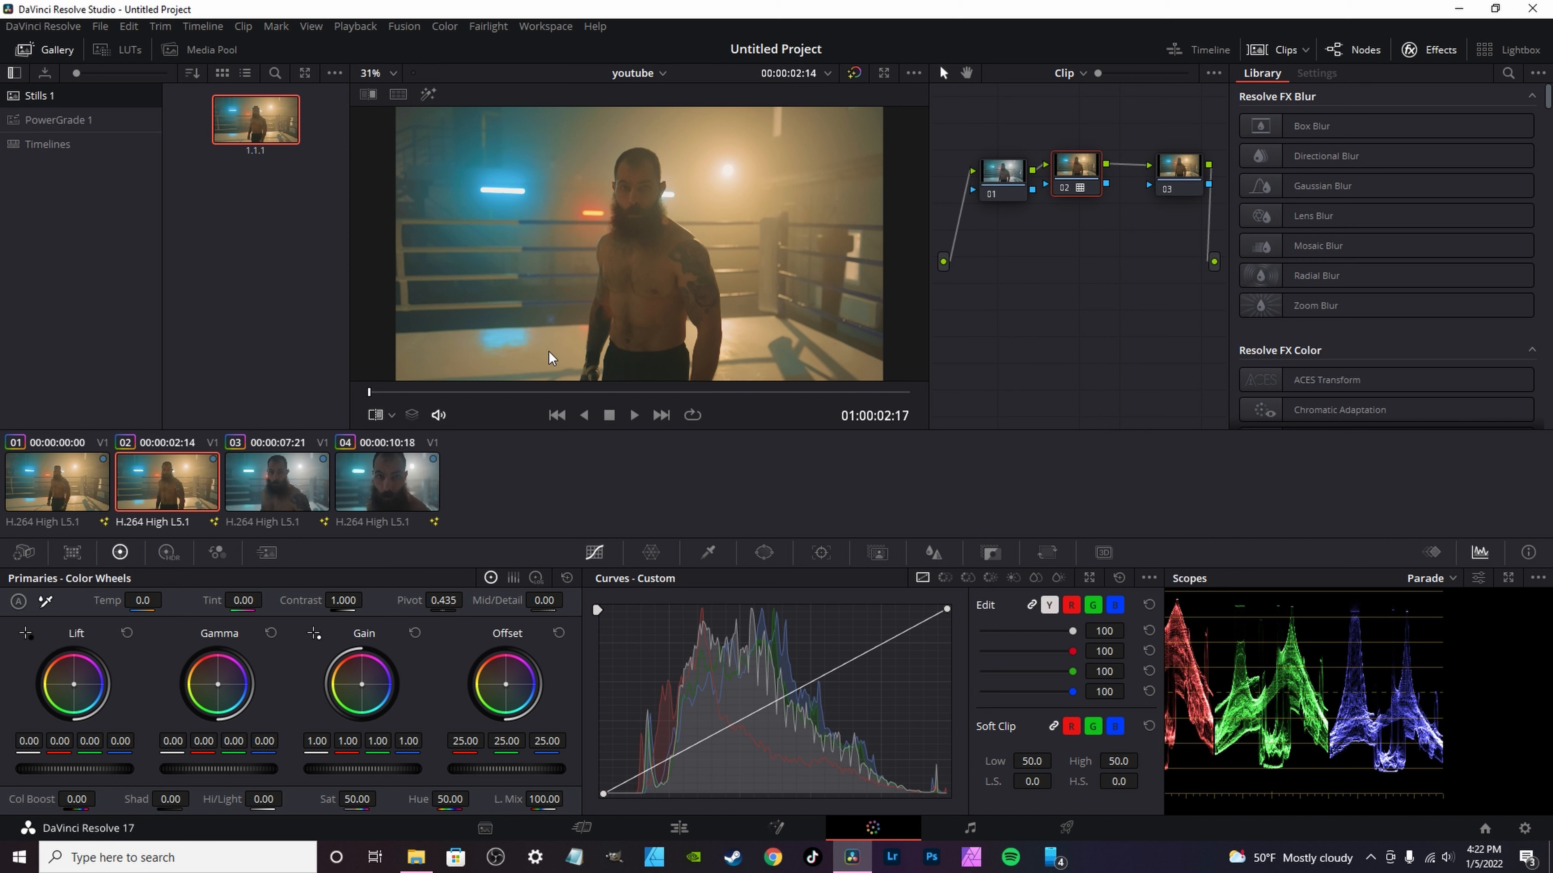
Step: Select the fourth clip, copy gallery still 1.1.1 into the PowerGrade 1 album and browse the grades saved there
{"action": "left_click", "coordinate": [367, 483]}
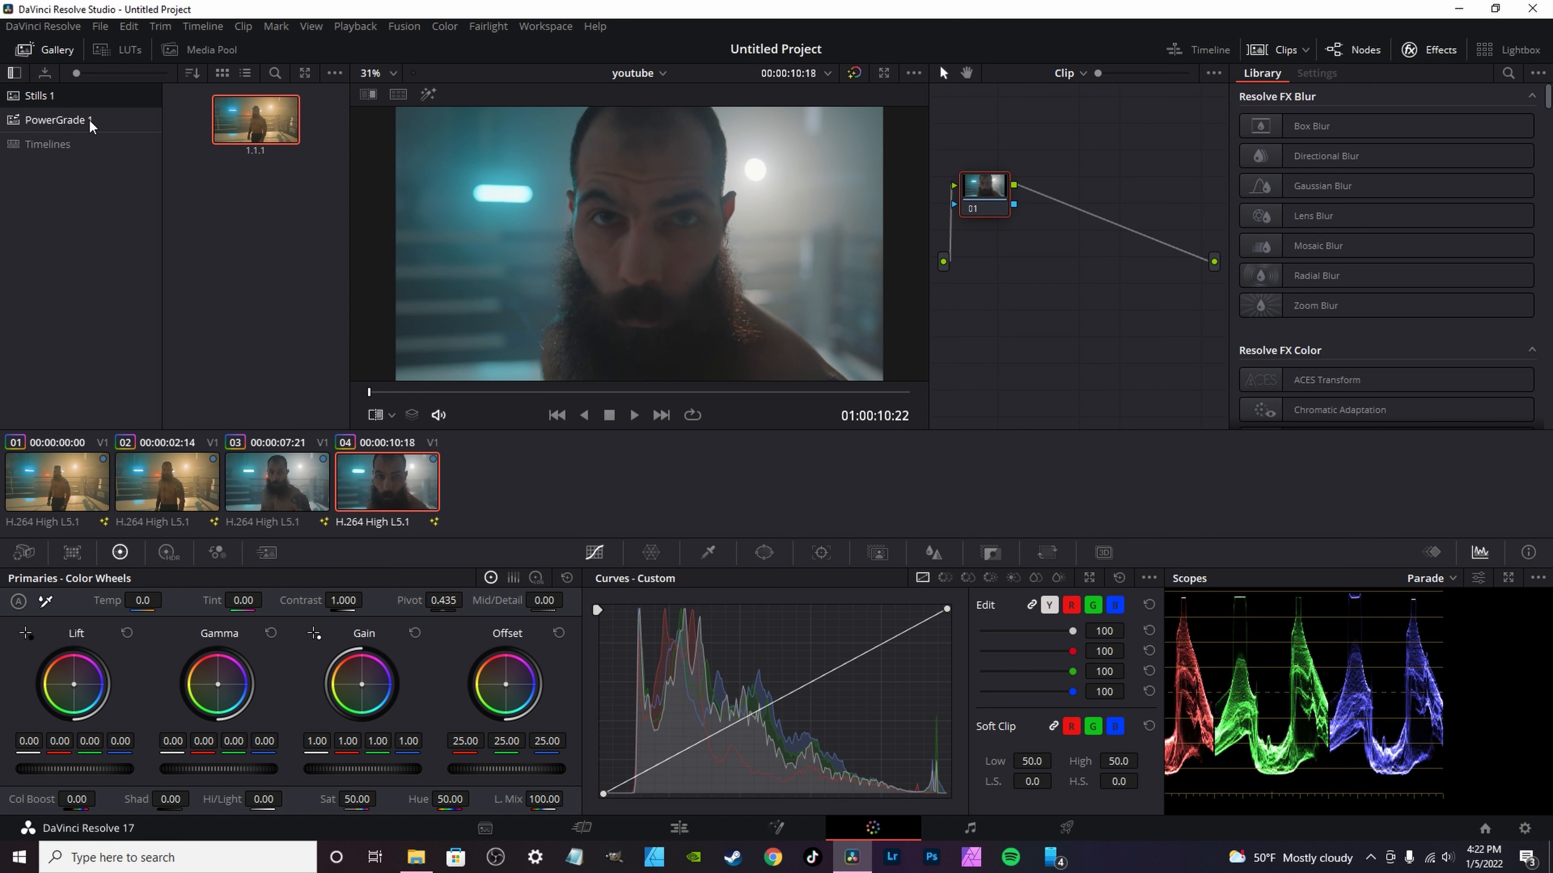
{"action": "left_click_drag", "start_coordinate": [256, 120], "coordinate": [95, 122]}
{"action": "double_click", "coordinate": [79, 125]}
{"action": "scroll", "coordinate": [275, 355], "scroll_direction": "down", "scroll_amount": 2}
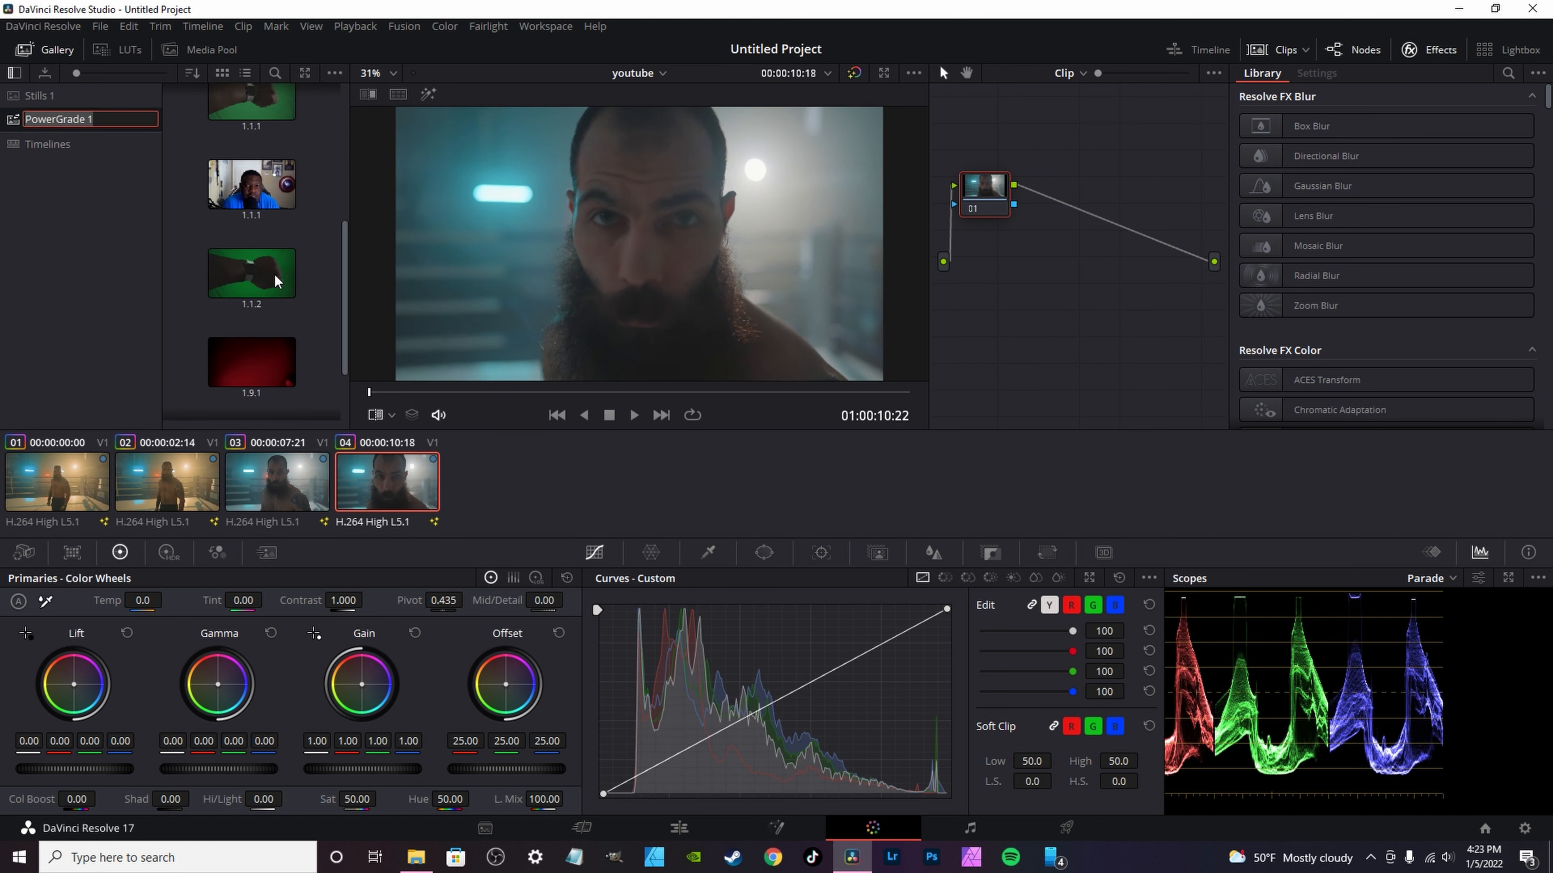
{"action": "scroll", "coordinate": [275, 354], "scroll_direction": "up", "scroll_amount": 3}
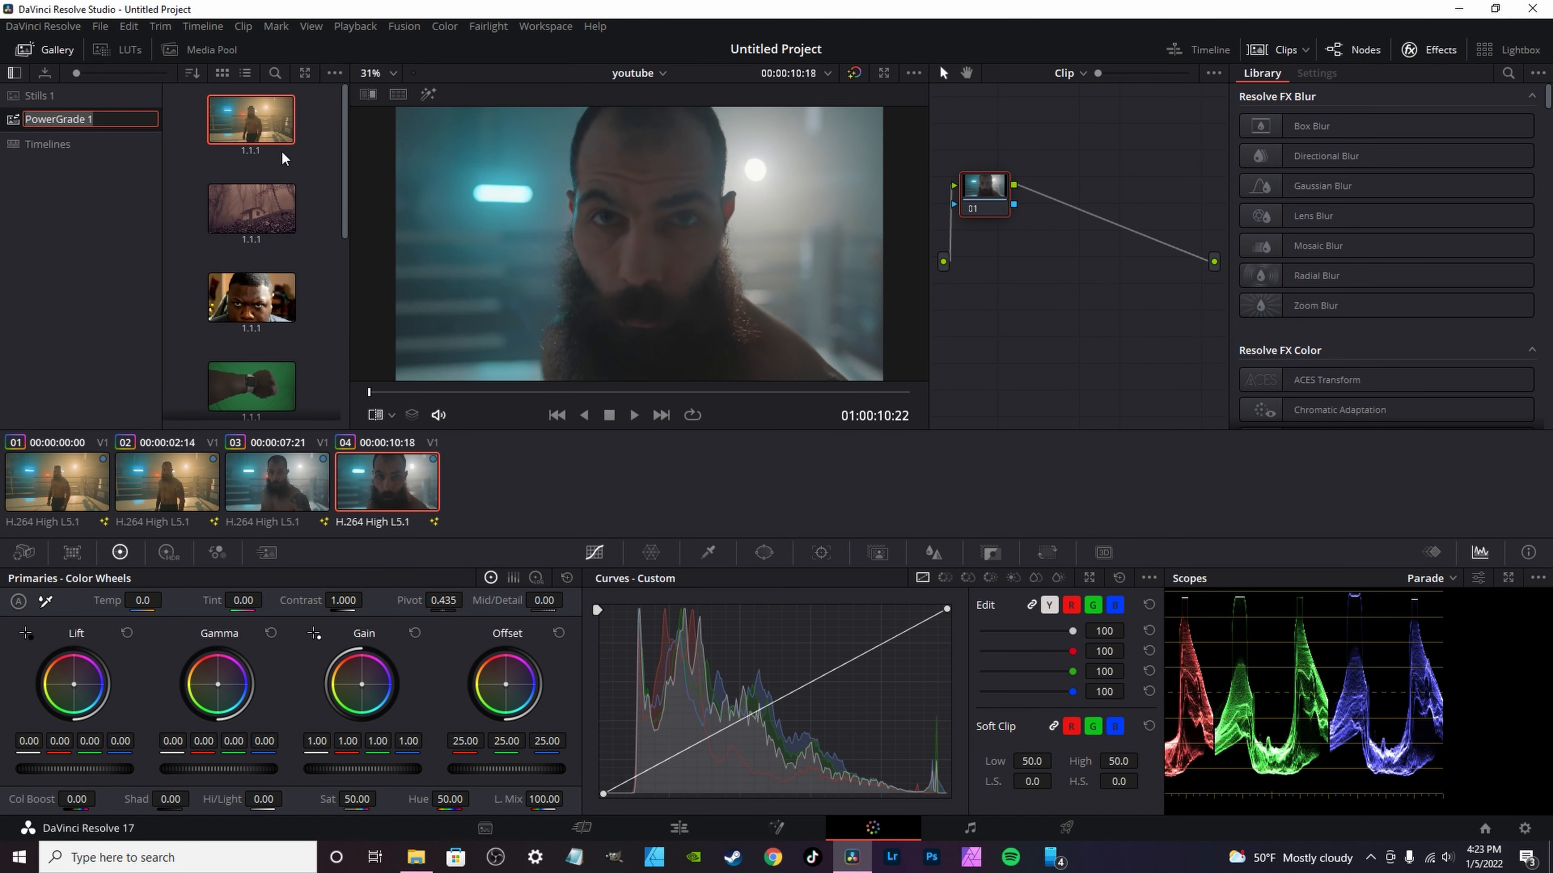
Step: Apply the first PowerGrade 1 still's grade to the fourth clip's node graph
{"action": "left_click", "coordinate": [251, 123]}
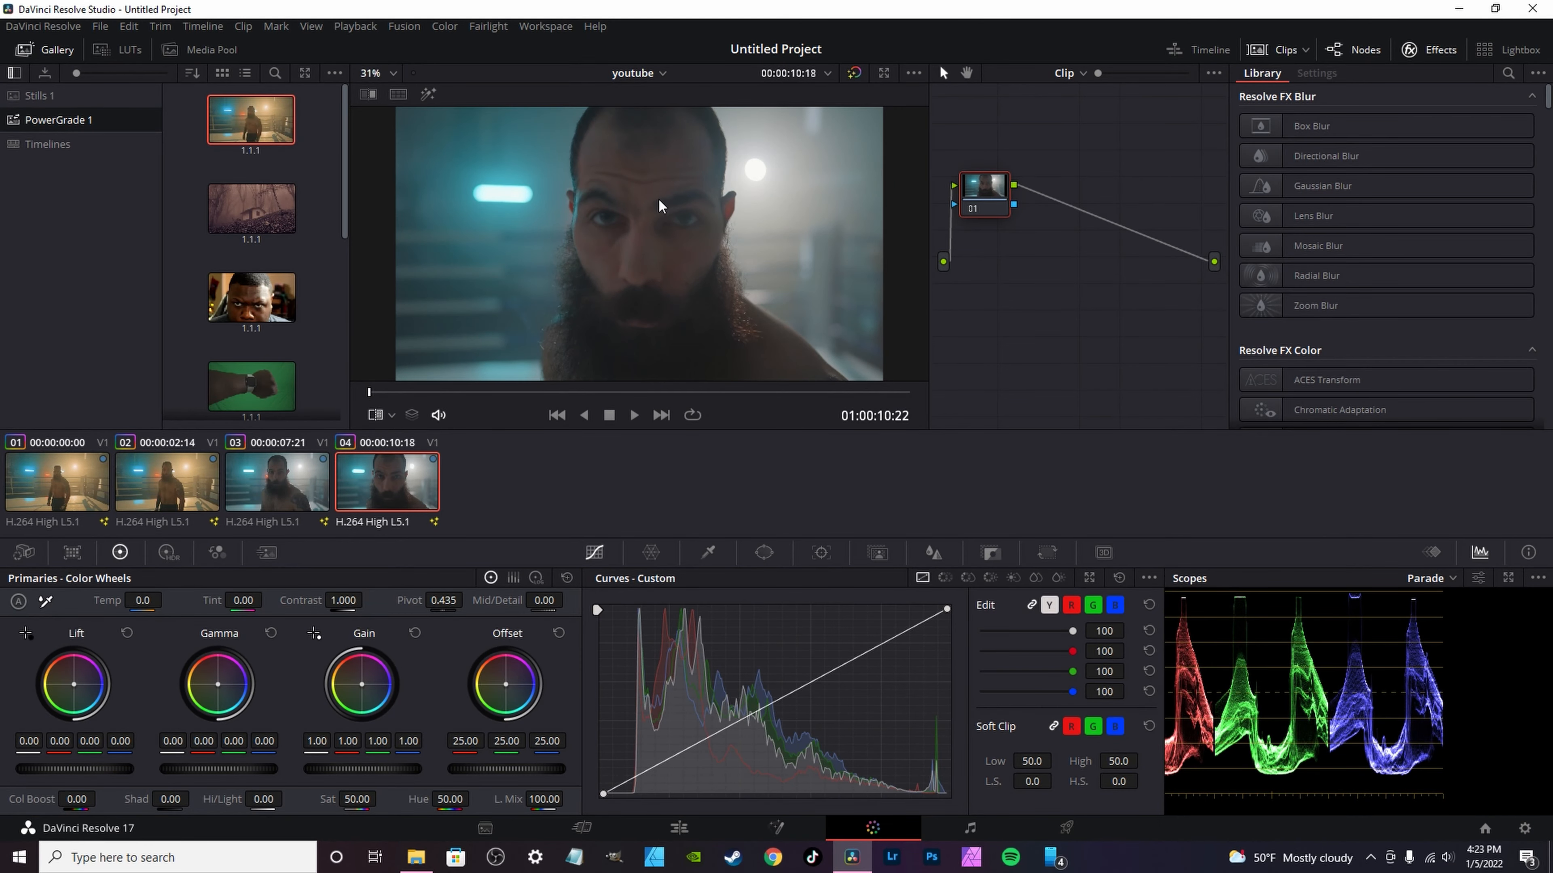
{"action": "mouse_move", "coordinate": [259, 150]}
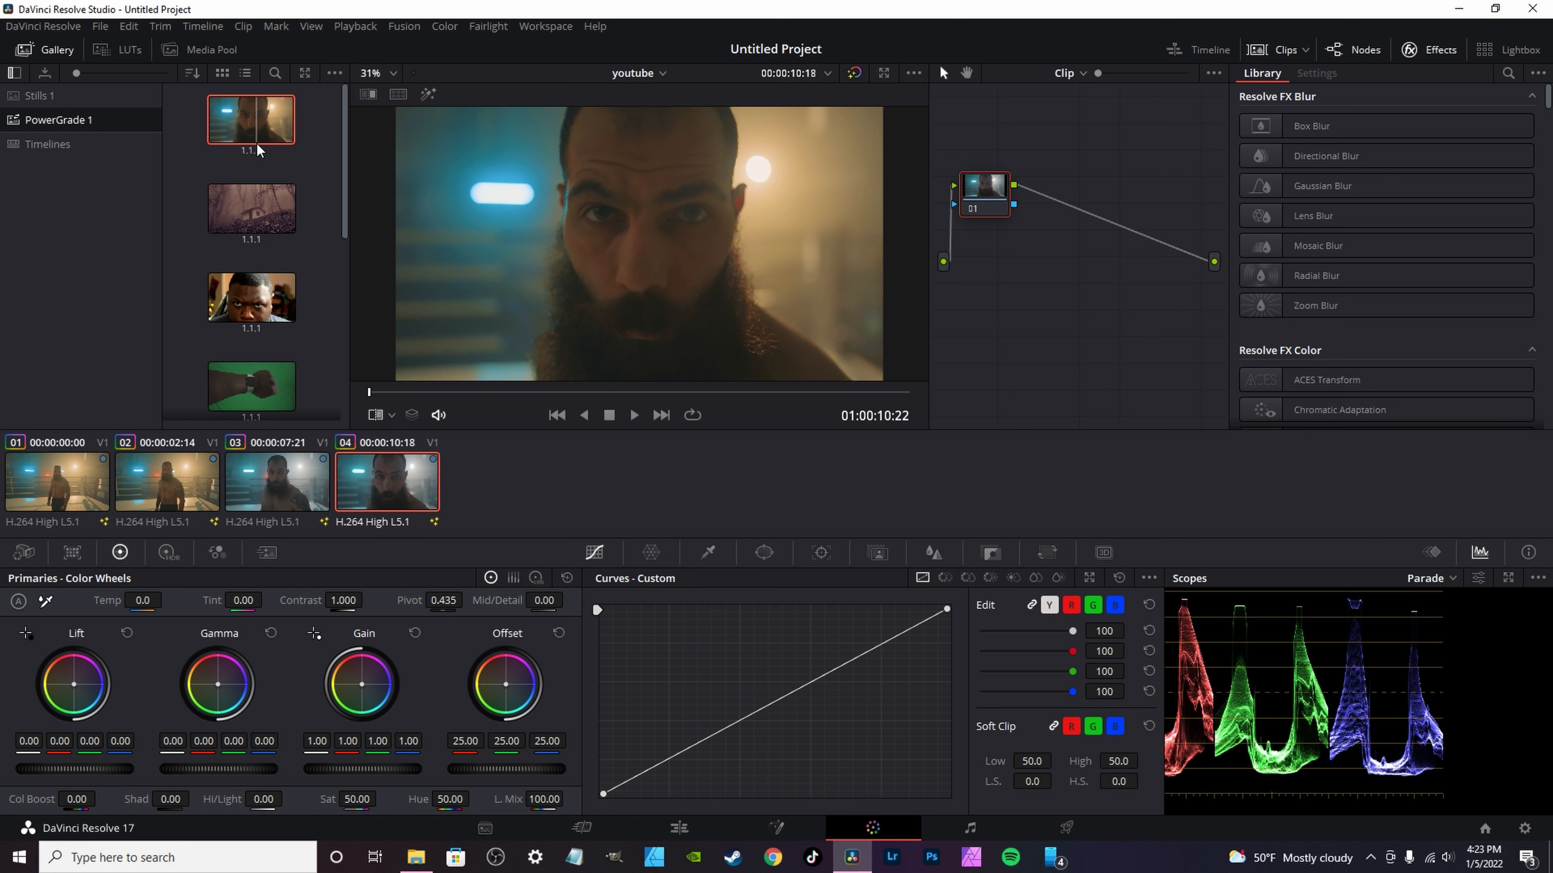
{"action": "left_click_drag", "start_coordinate": [259, 150], "coordinate": [960, 191]}
{"action": "left_click_drag", "start_coordinate": [266, 141], "coordinate": [978, 224]}
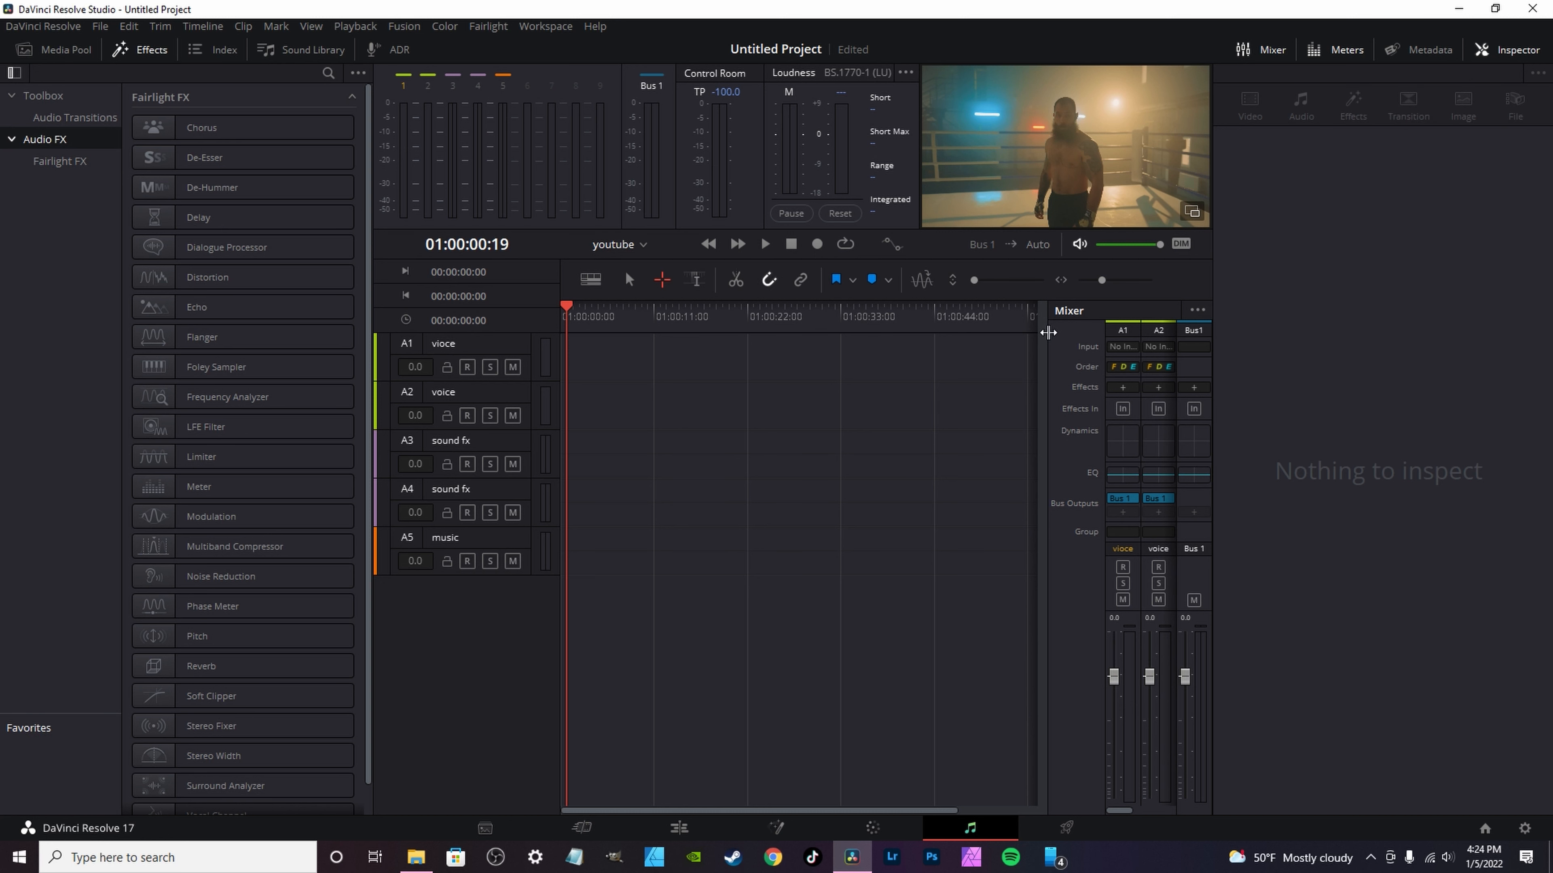
Step: Widen the Fairlight mixer to show more tracks, and look through track A1's processing order options and the Fairlight FX list
{"action": "left_click_drag", "start_coordinate": [1048, 332], "coordinate": [990, 333]}
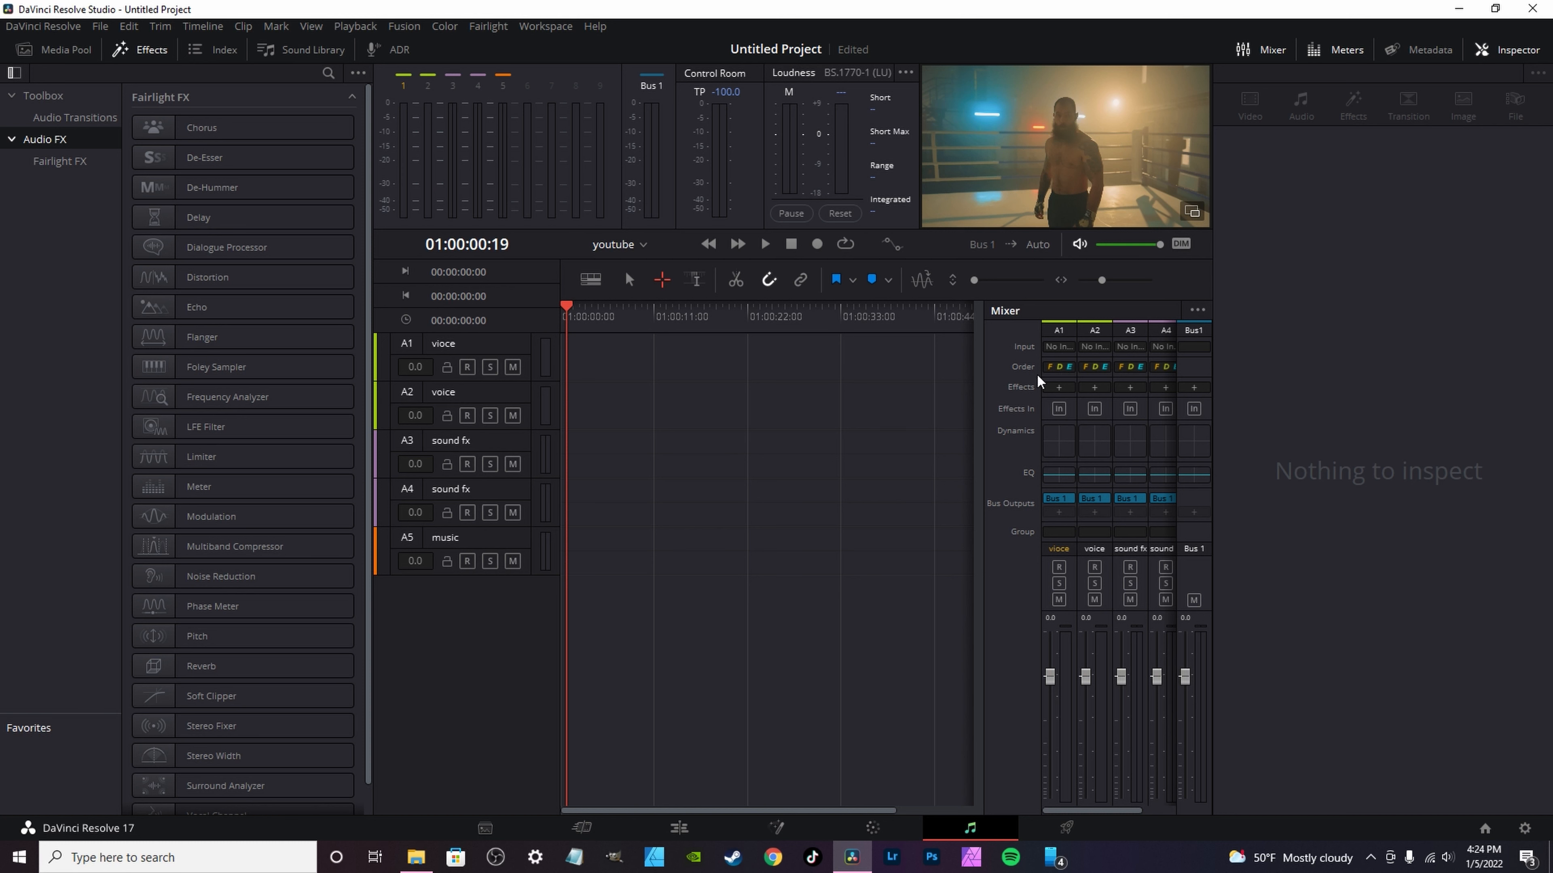
{"action": "left_click", "coordinate": [1054, 370]}
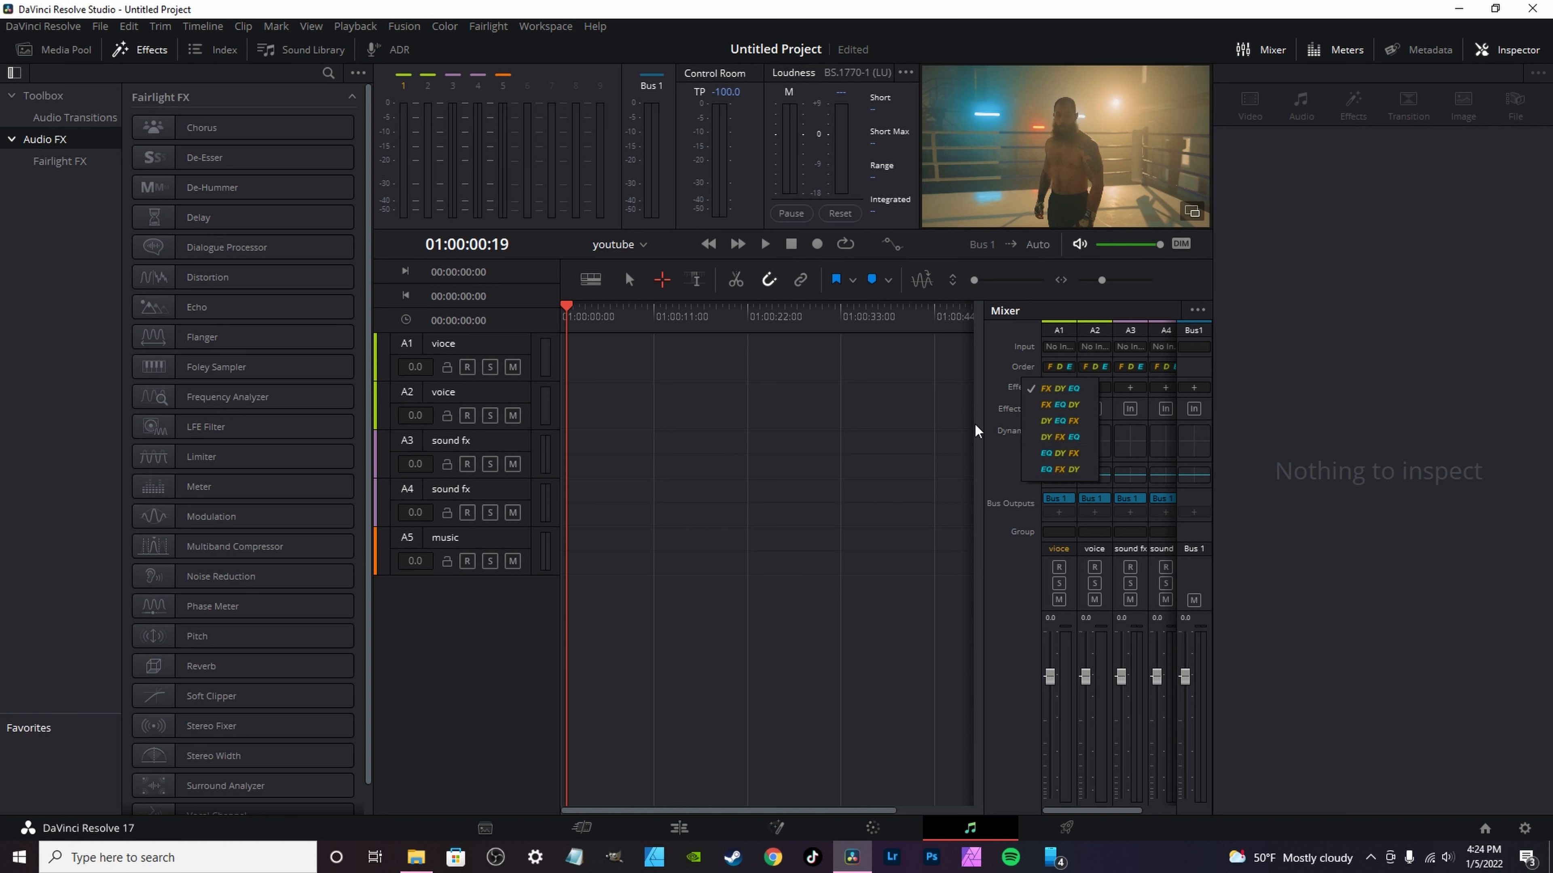
{"action": "left_click", "coordinate": [1030, 393]}
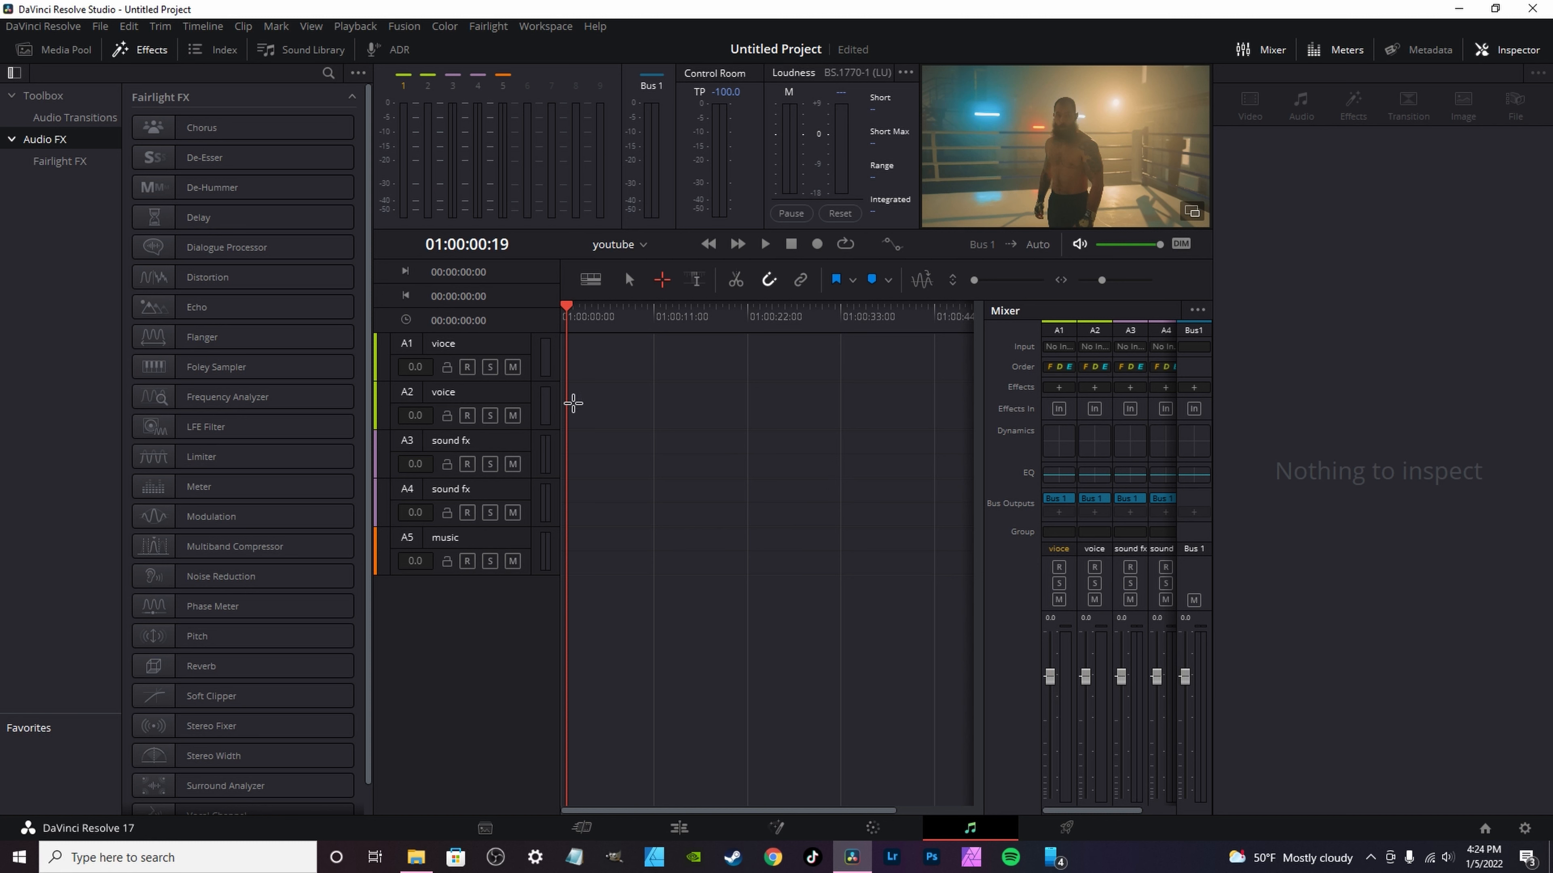
{"action": "scroll", "coordinate": [256, 519], "scroll_direction": "down", "scroll_amount": 1}
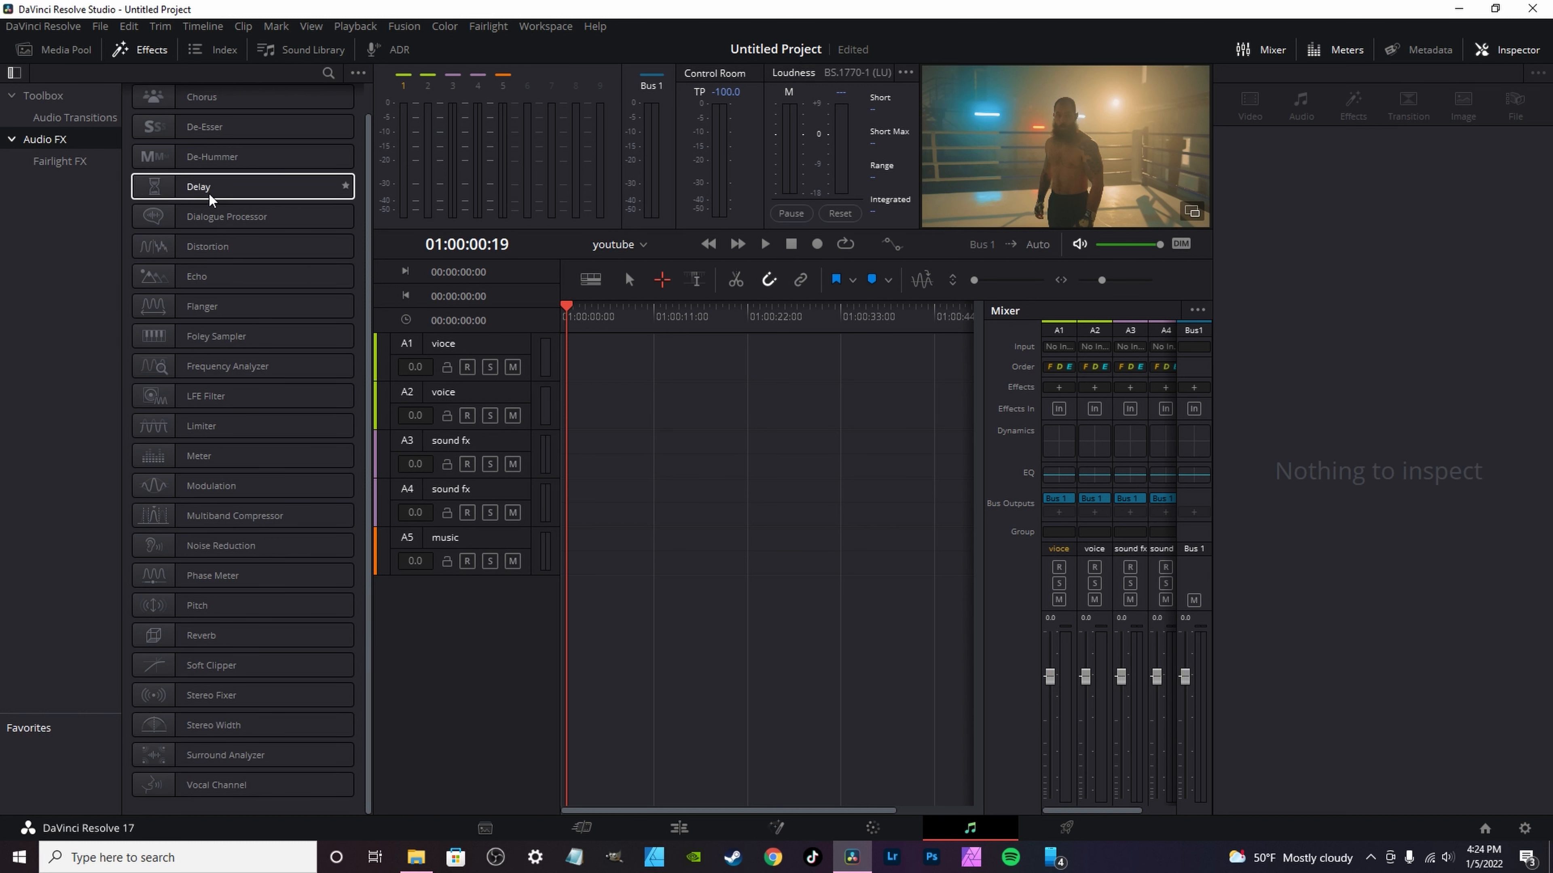
{"action": "scroll", "coordinate": [211, 202], "scroll_direction": "up", "scroll_amount": 1}
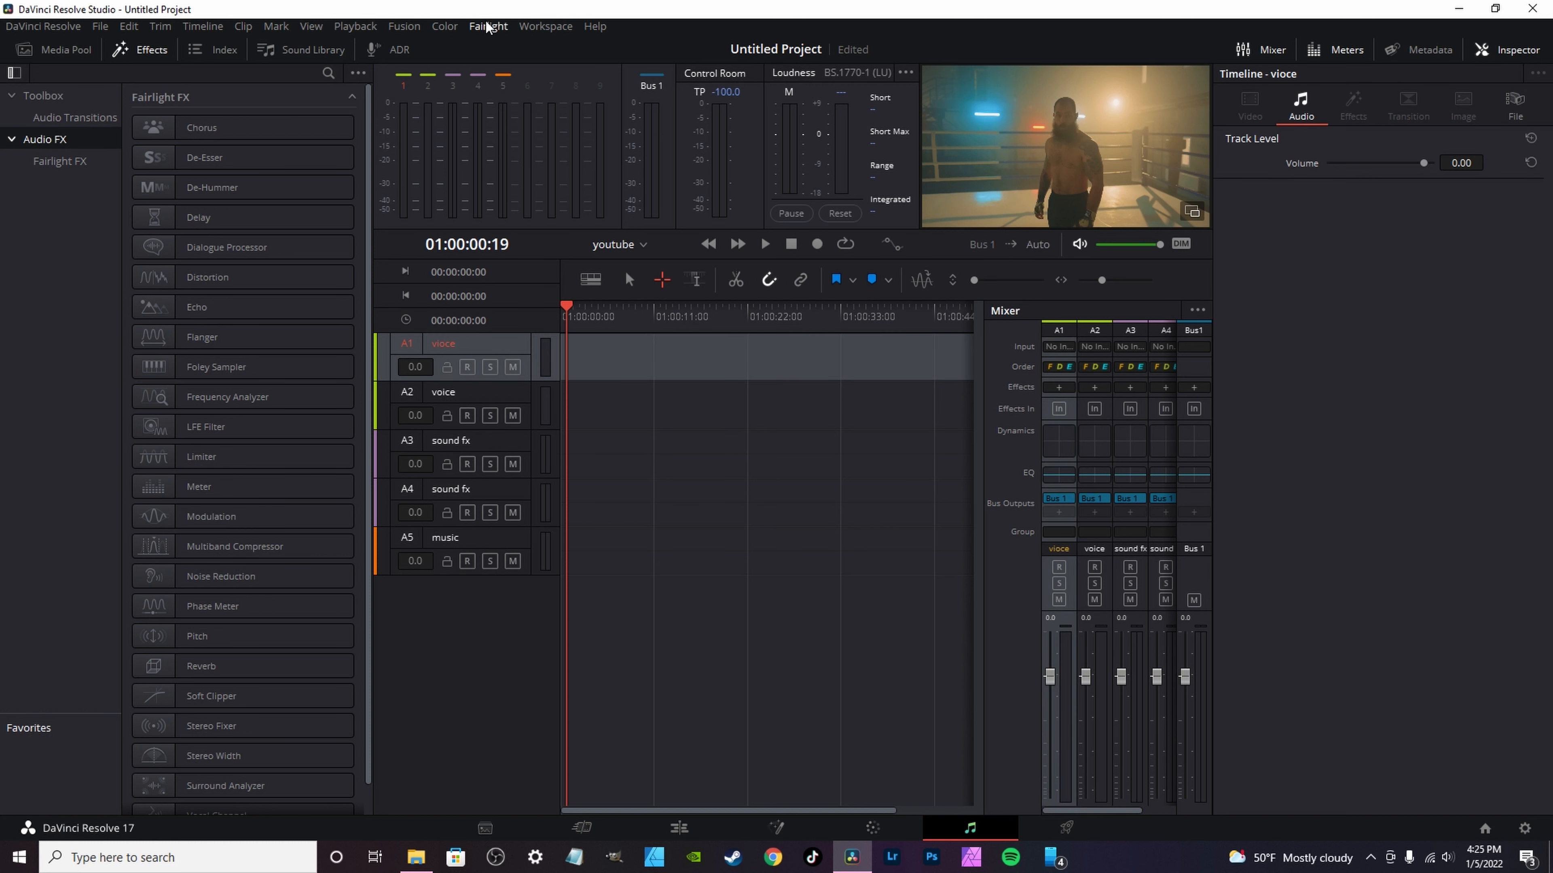
Step: Open the Fairlight Presets Library and check its preset categories, ending with the filter on Global Track Presets
{"action": "left_click", "coordinate": [487, 27]}
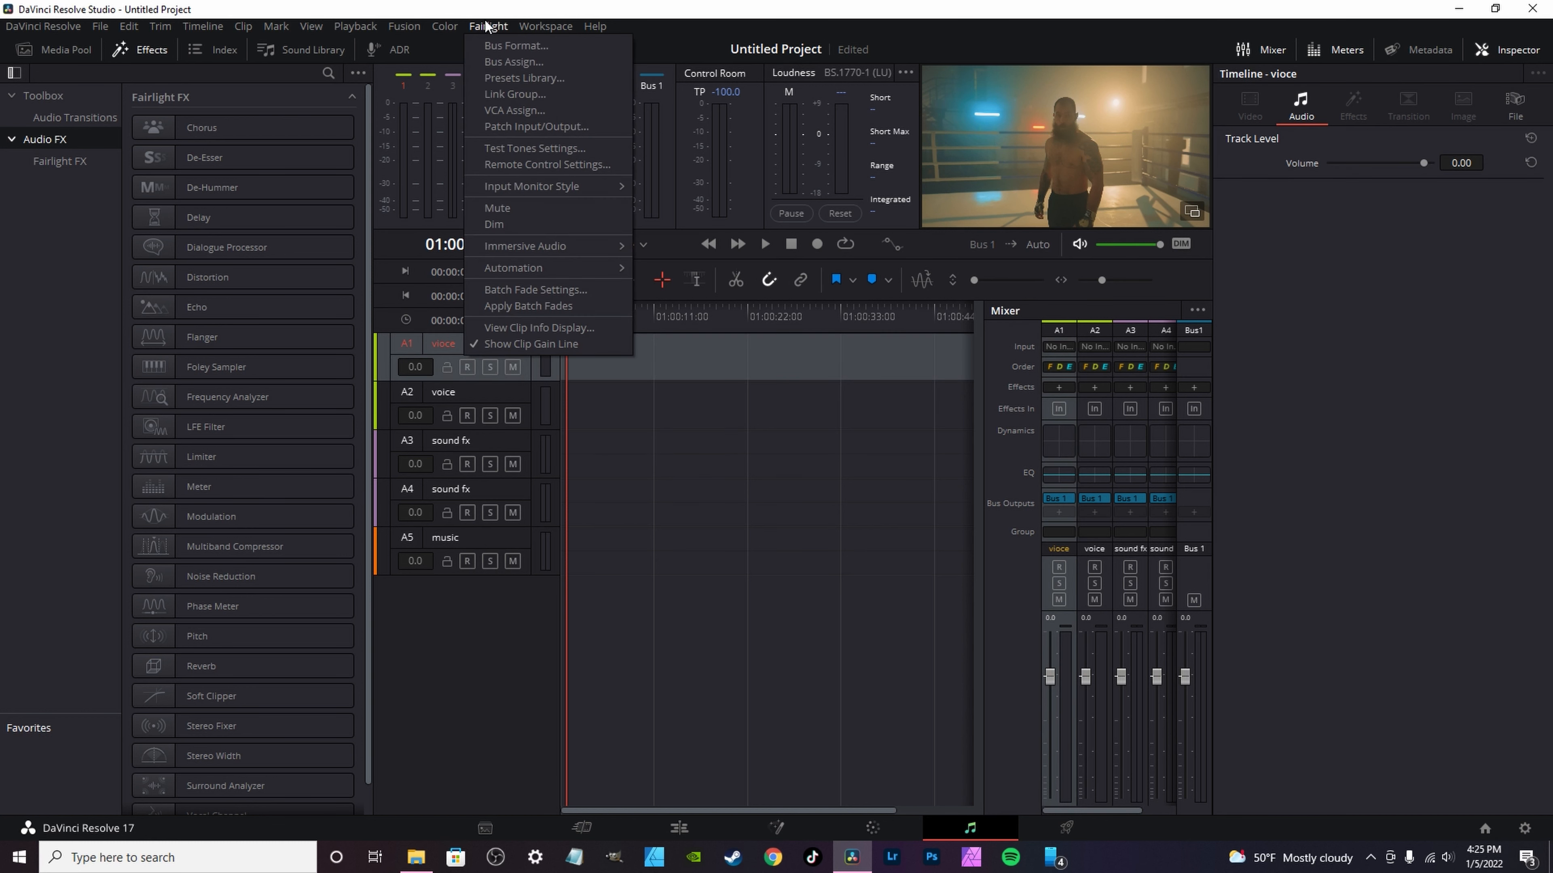
{"action": "left_click", "coordinate": [523, 77]}
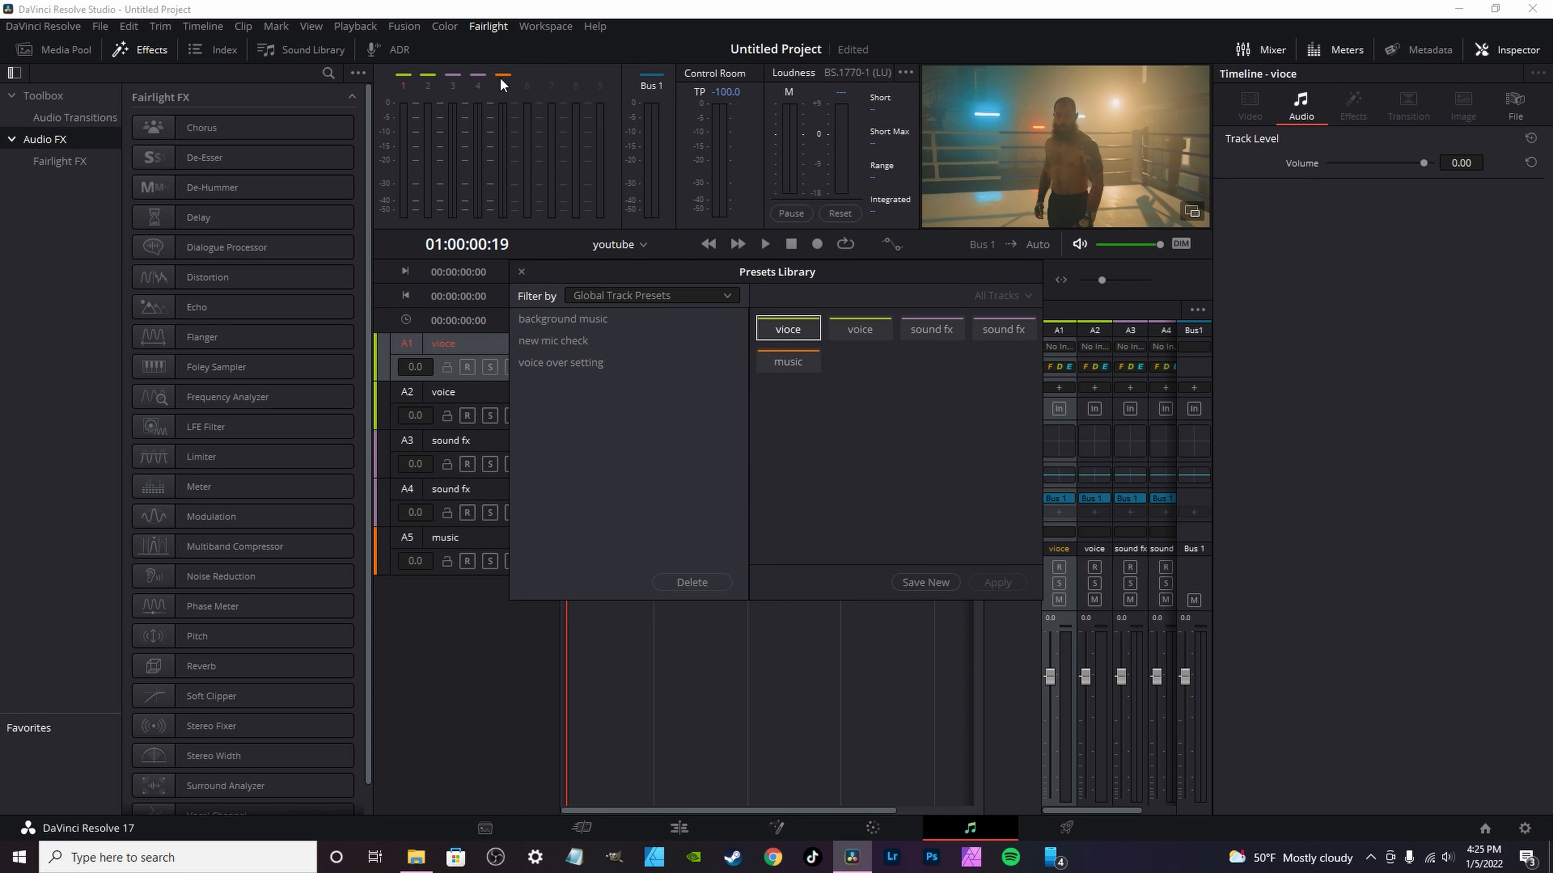
{"action": "left_click", "coordinate": [635, 296]}
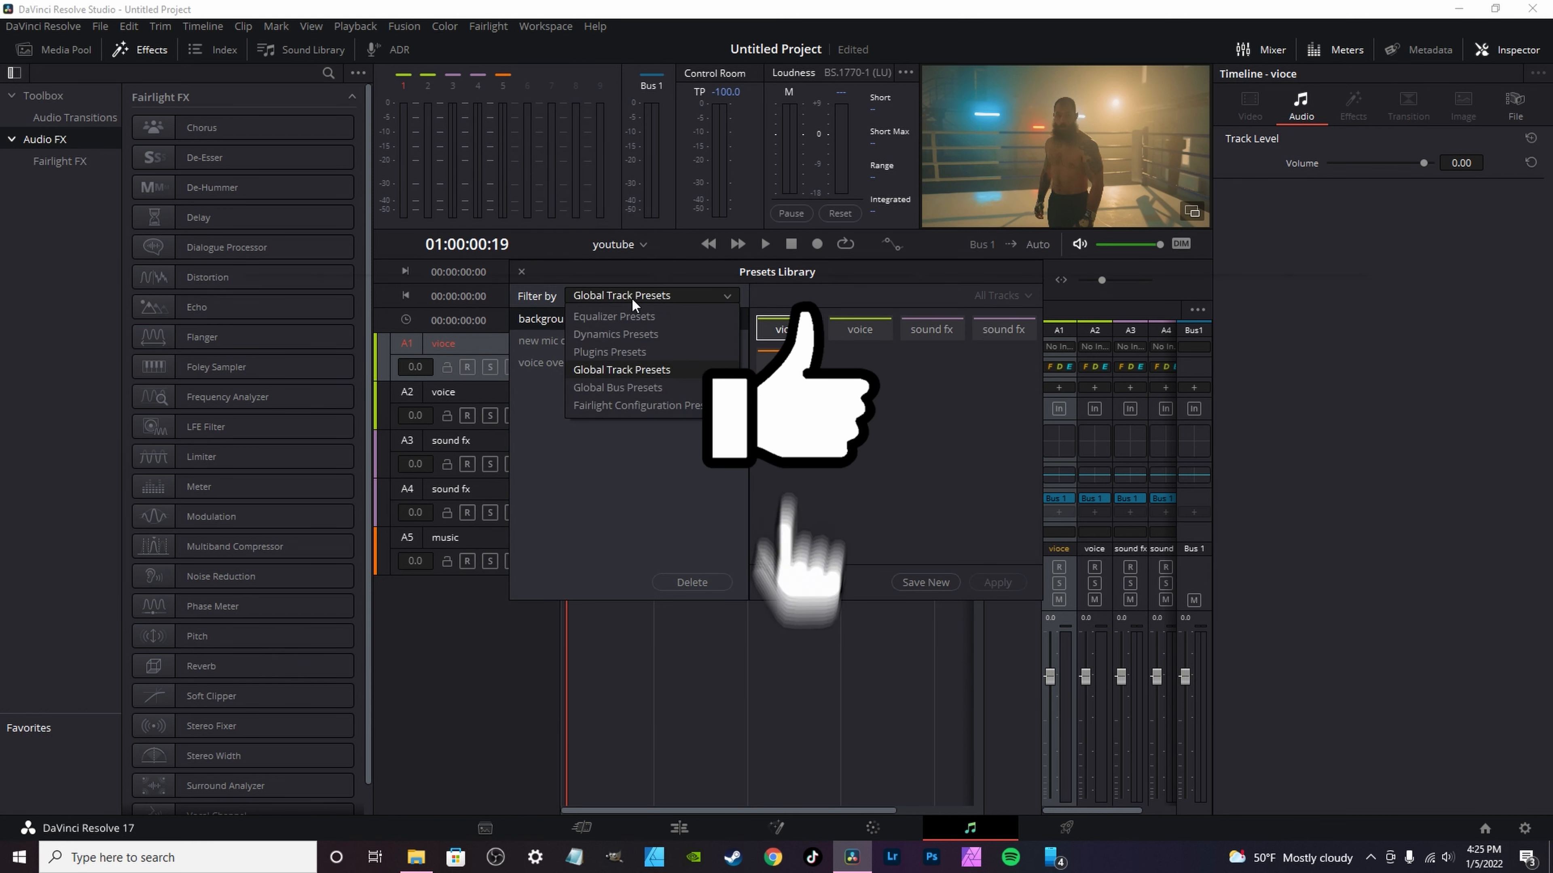
{"action": "left_click", "coordinate": [617, 317]}
{"action": "left_click", "coordinate": [629, 305]}
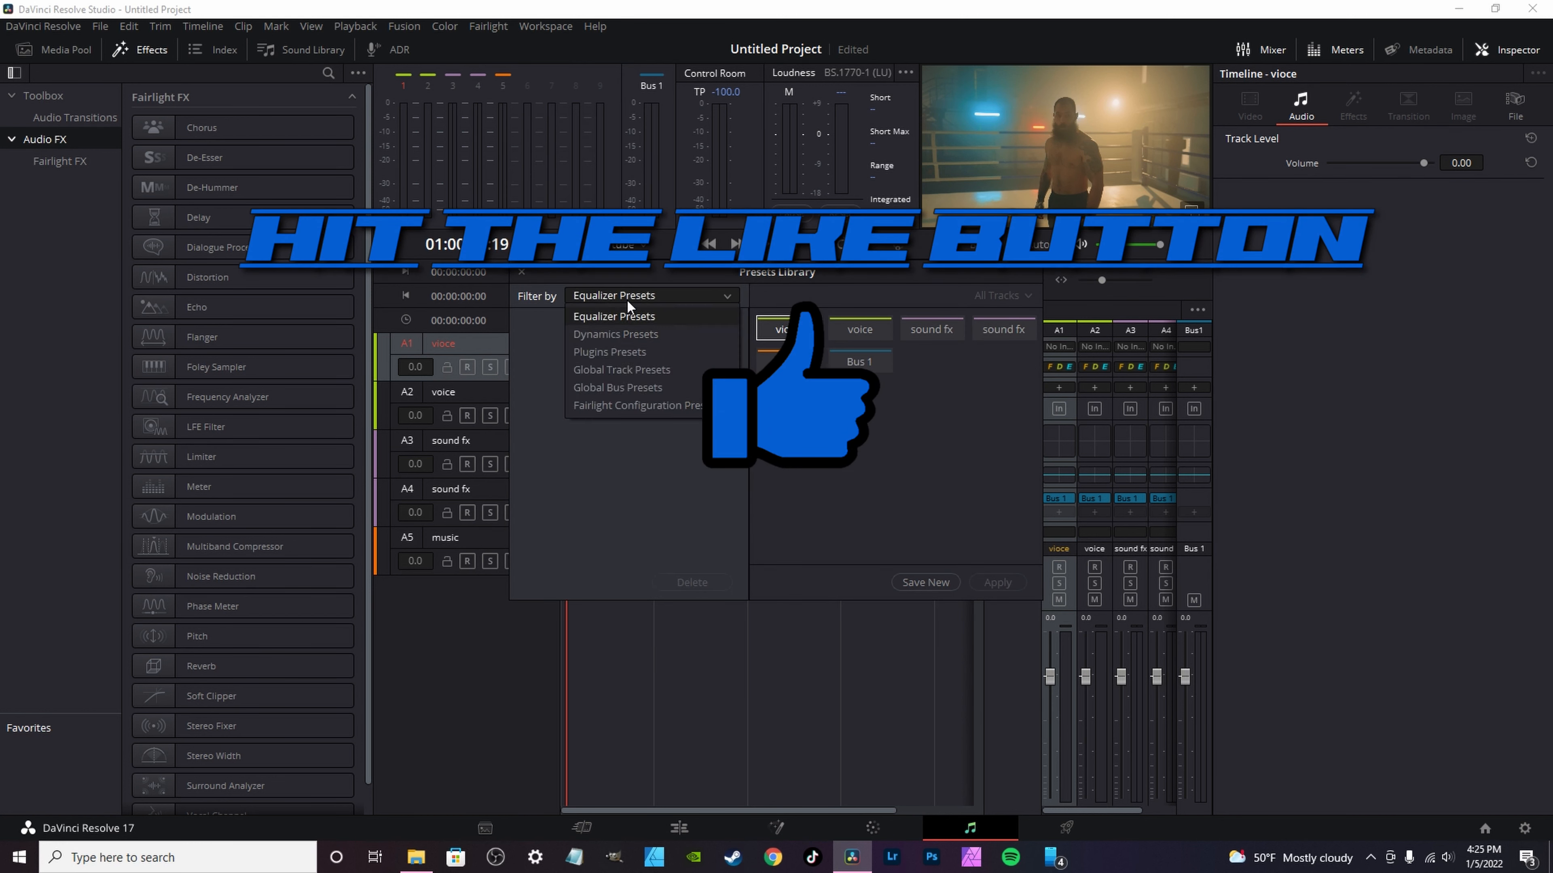
{"action": "left_click", "coordinate": [620, 371]}
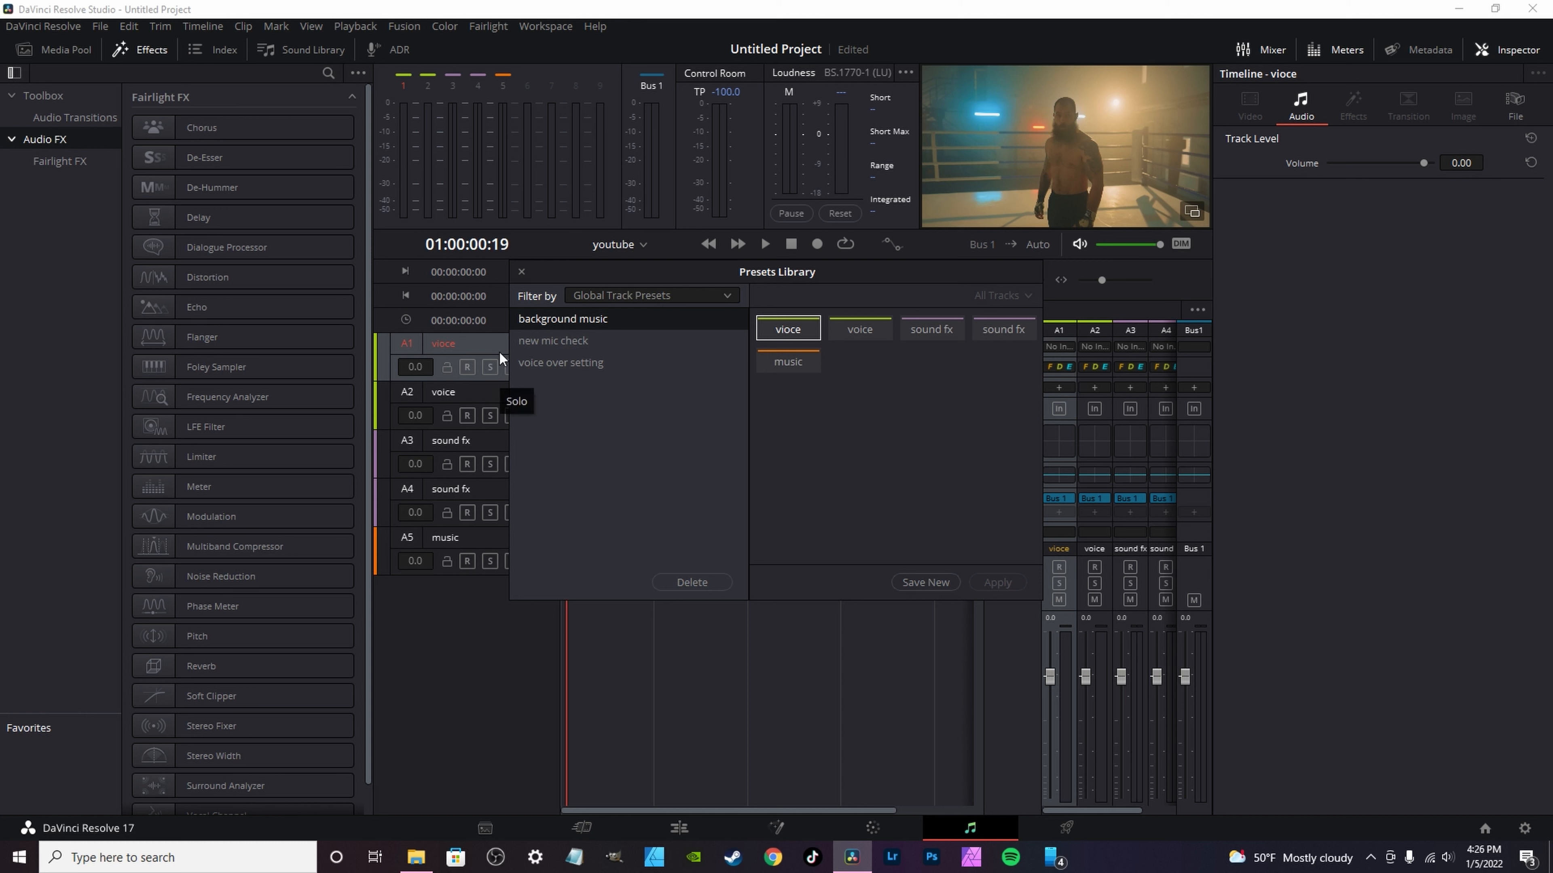
Step: Apply the "background music" global track preset to the music track and close the Presets Library
{"action": "left_click", "coordinate": [553, 363]}
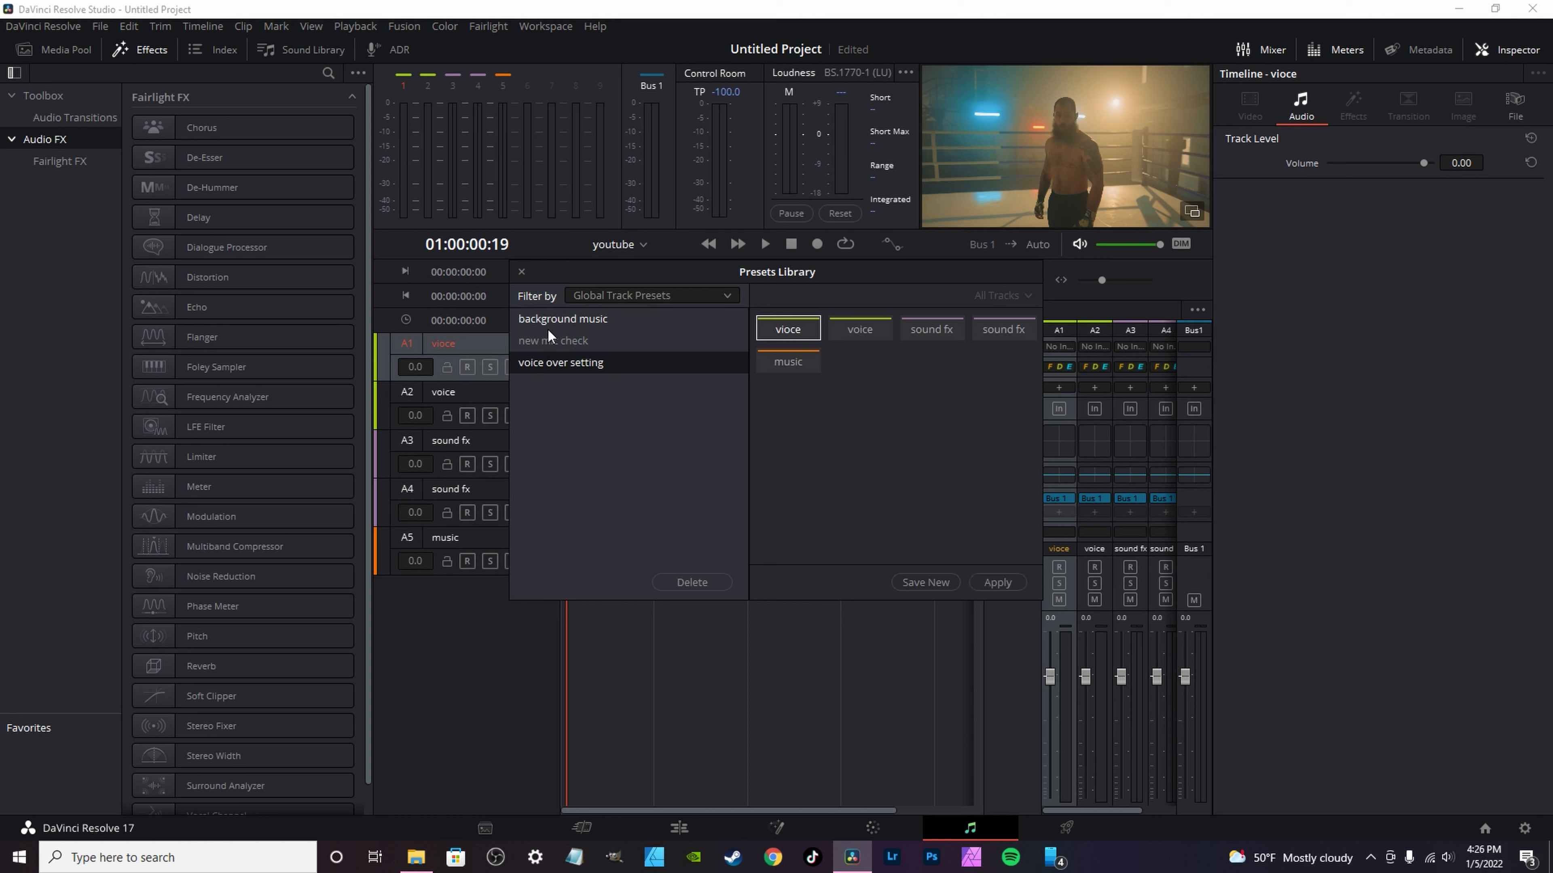
{"action": "left_click", "coordinate": [551, 320]}
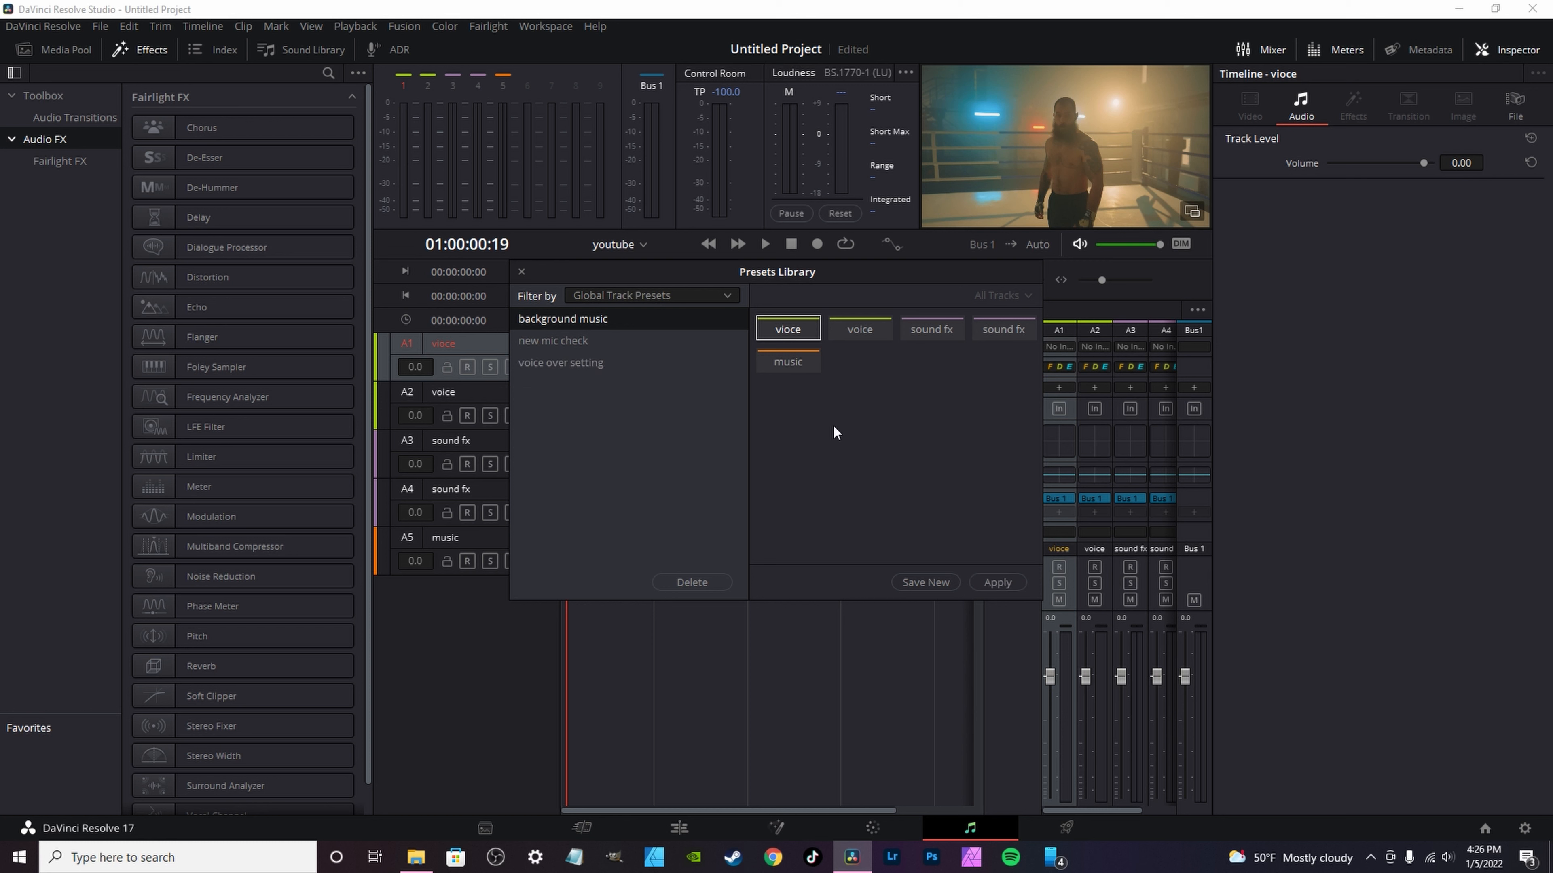
{"action": "left_click", "coordinate": [786, 367]}
{"action": "left_click", "coordinate": [792, 341], "text": "ctrl"}
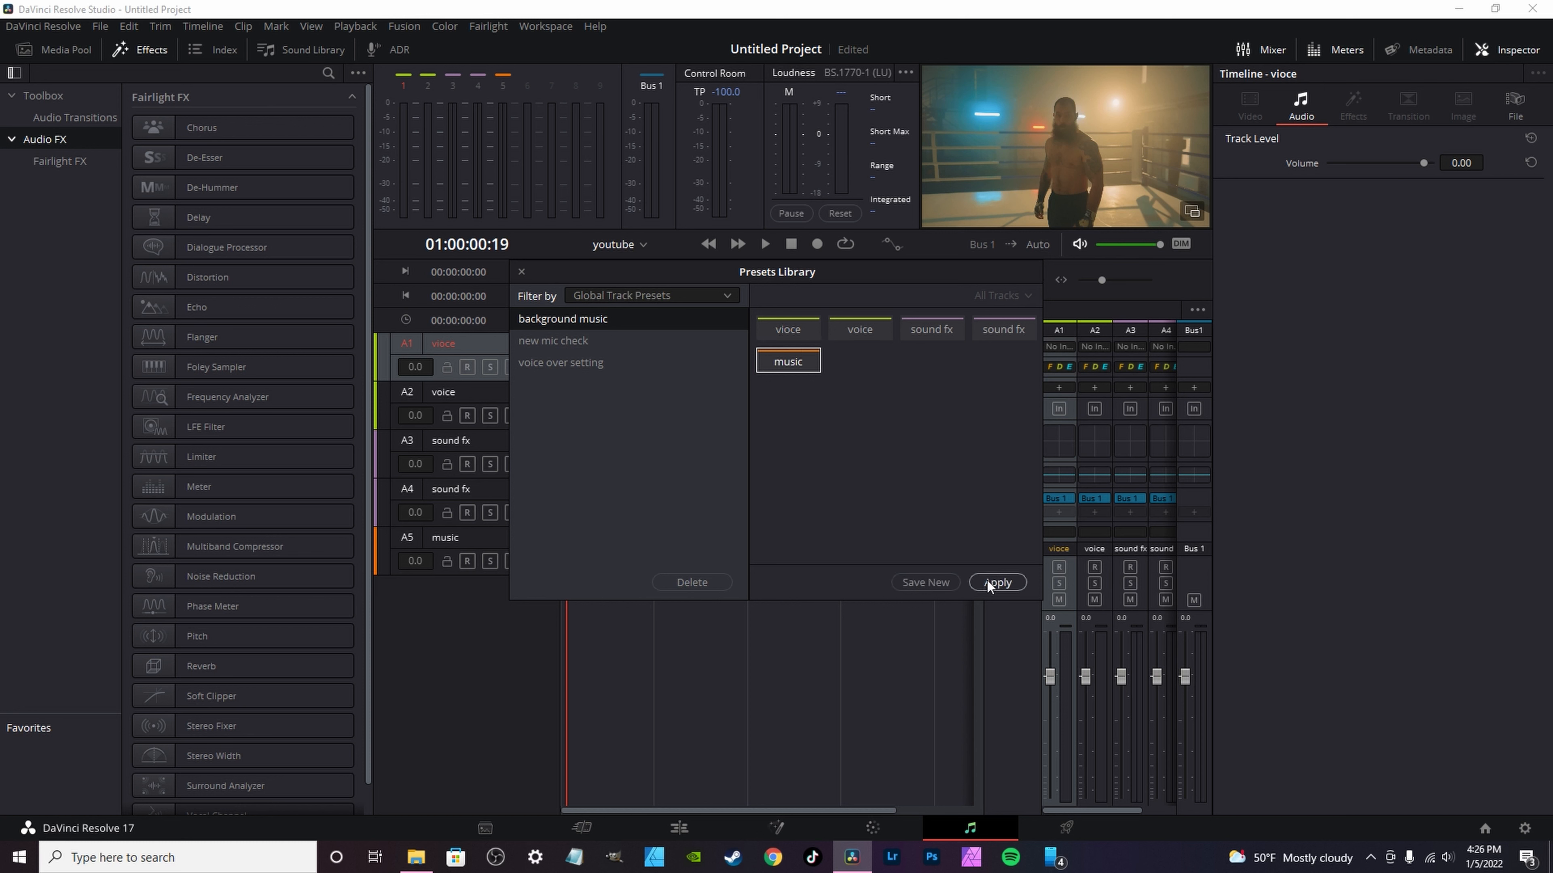
{"action": "left_click", "coordinate": [1003, 583]}
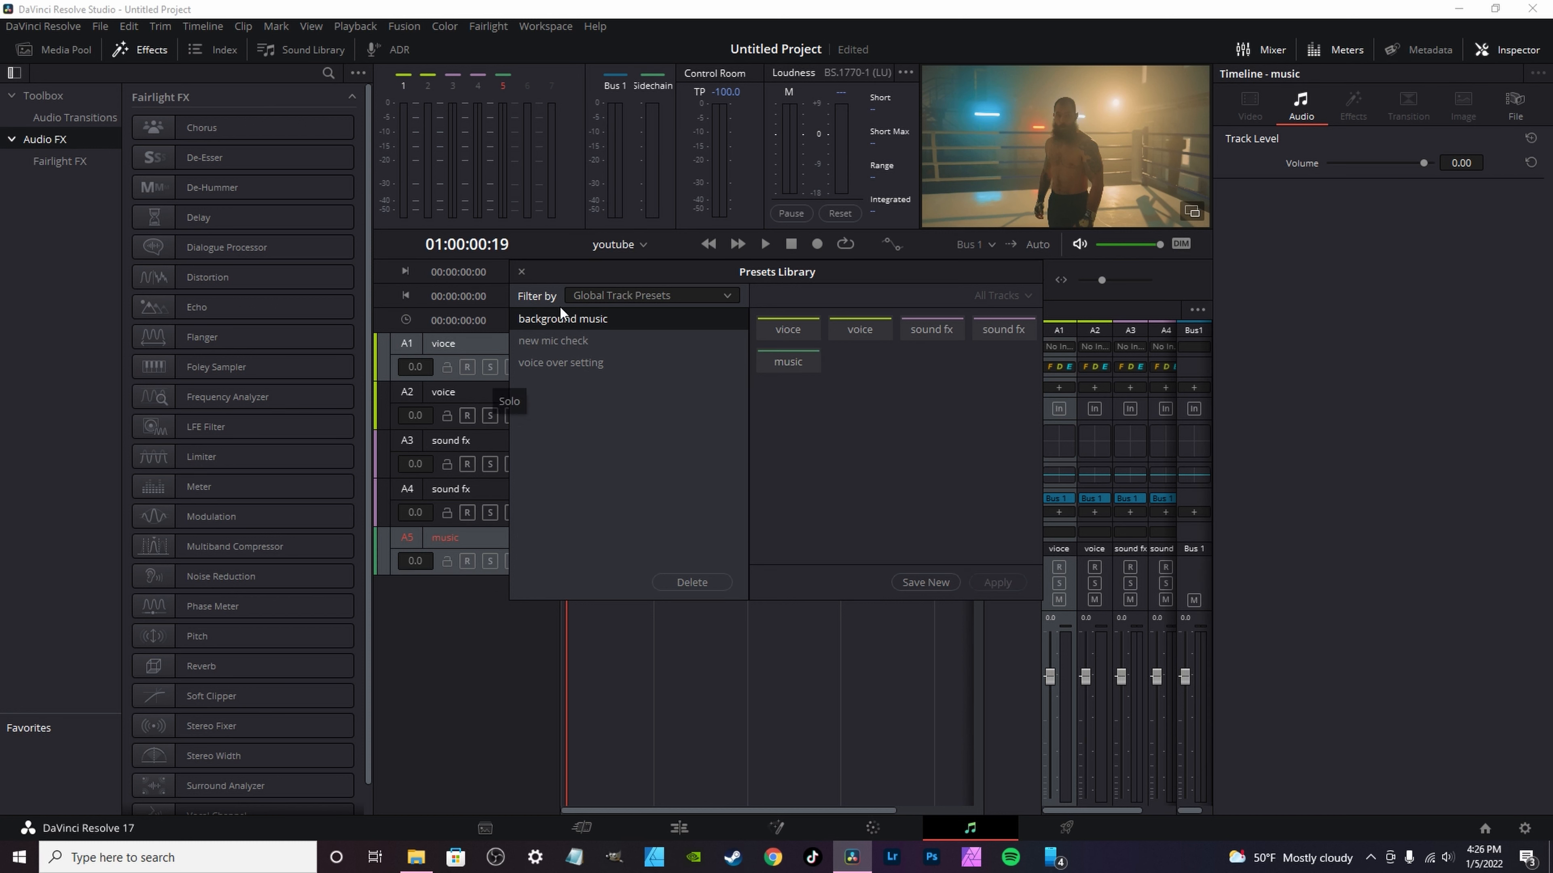
{"action": "left_click", "coordinate": [522, 272]}
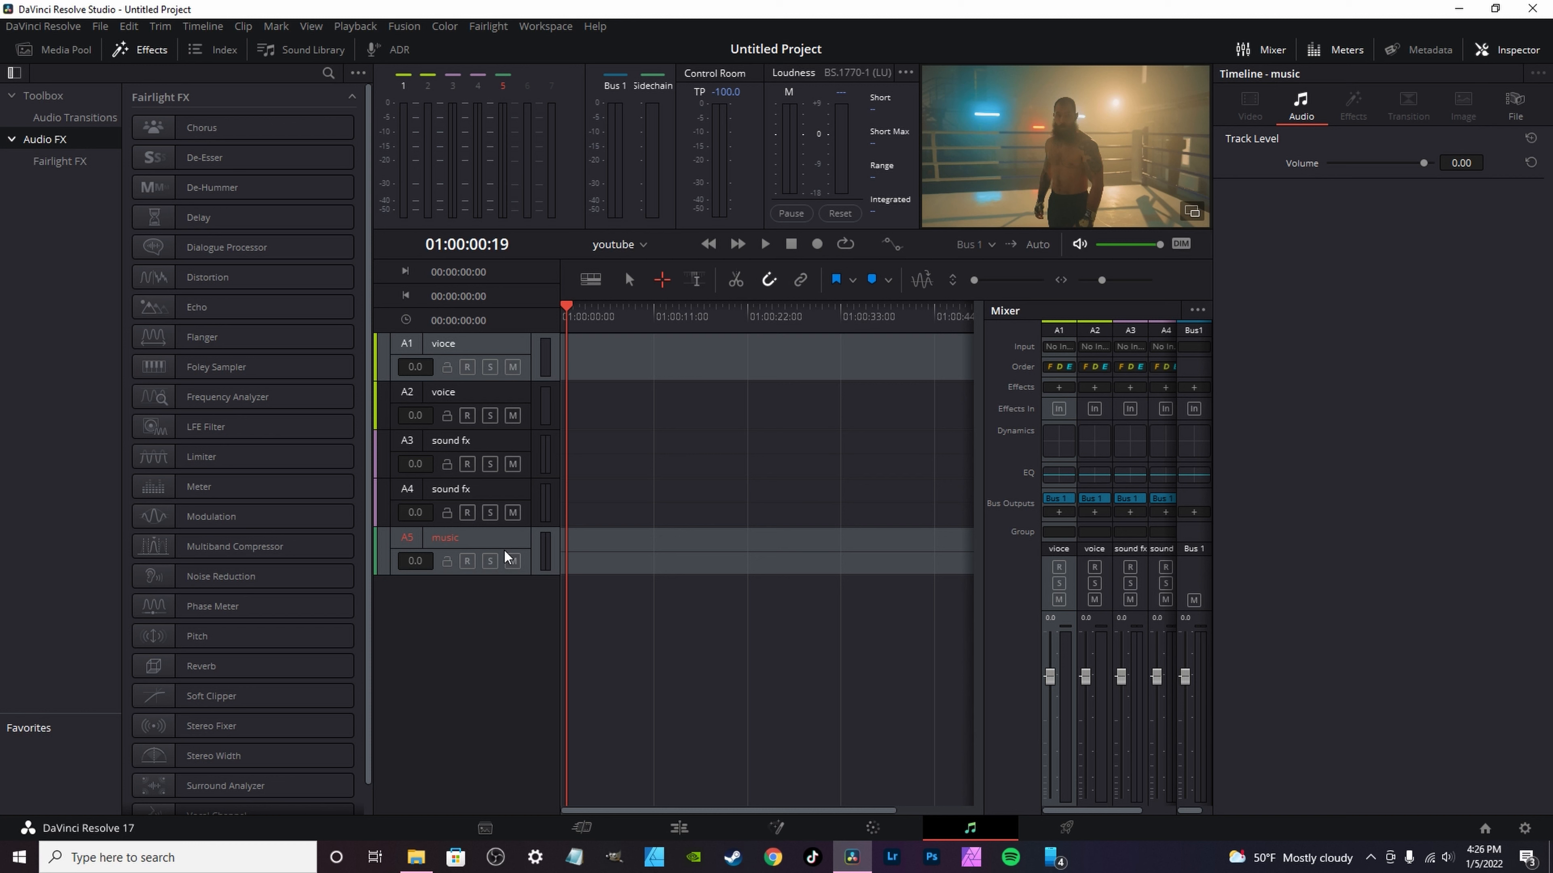
{"action": "left_click", "coordinate": [481, 661]}
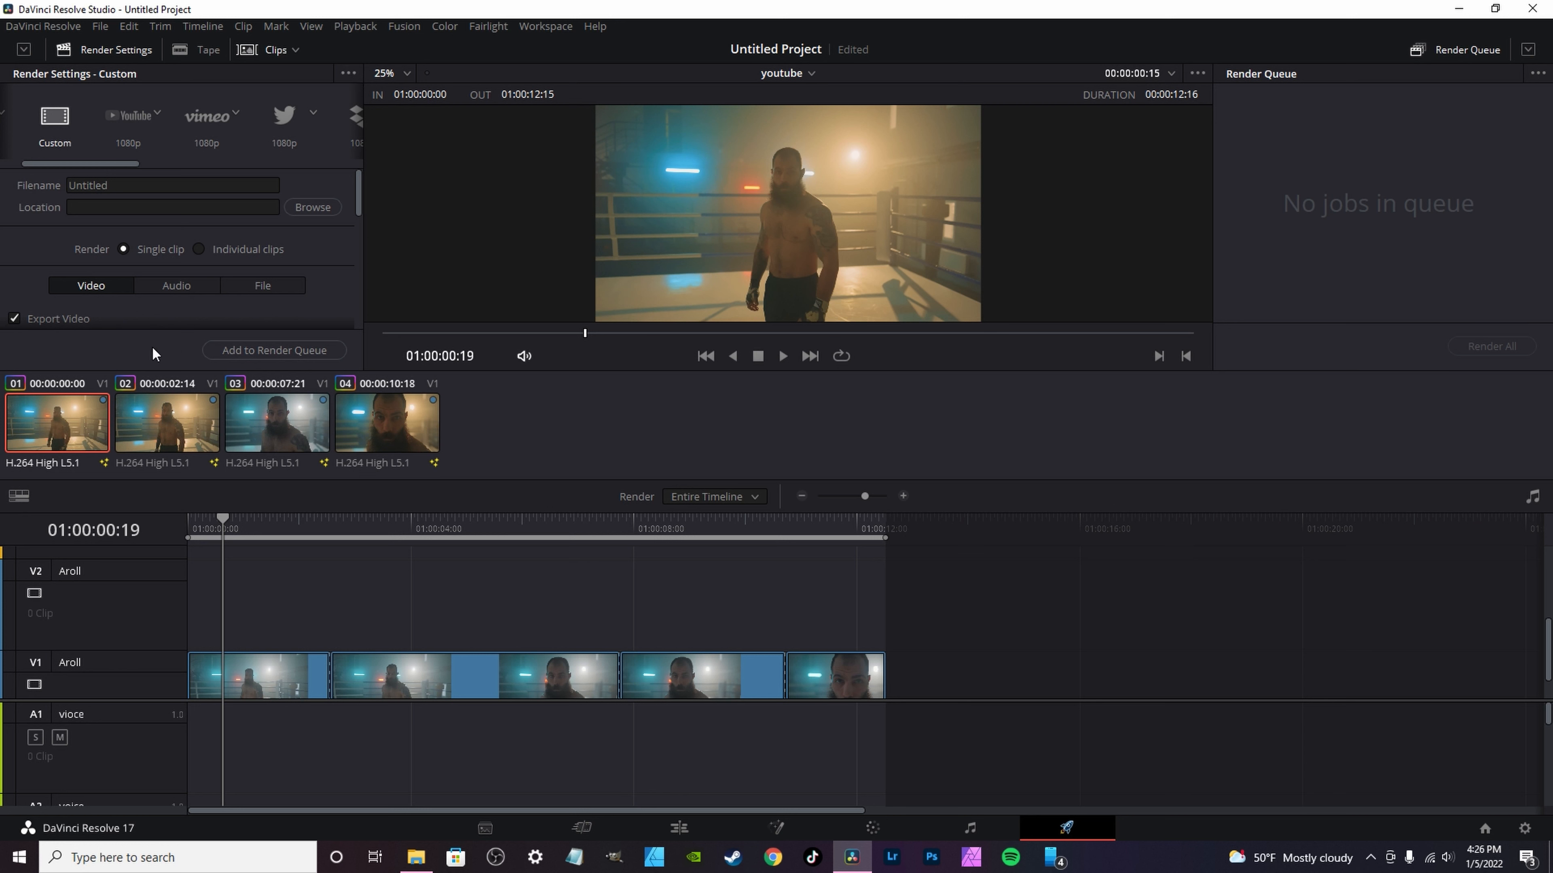
Step: Review the custom render settings on the Deliver page and show the options for saving a new render preset
{"action": "scroll", "coordinate": [138, 309], "scroll_direction": "down", "scroll_amount": 4}
{"action": "scroll", "coordinate": [139, 305], "scroll_direction": "up", "scroll_amount": 5}
{"action": "scroll", "coordinate": [141, 163], "scroll_direction": "left", "scroll_amount": 2}
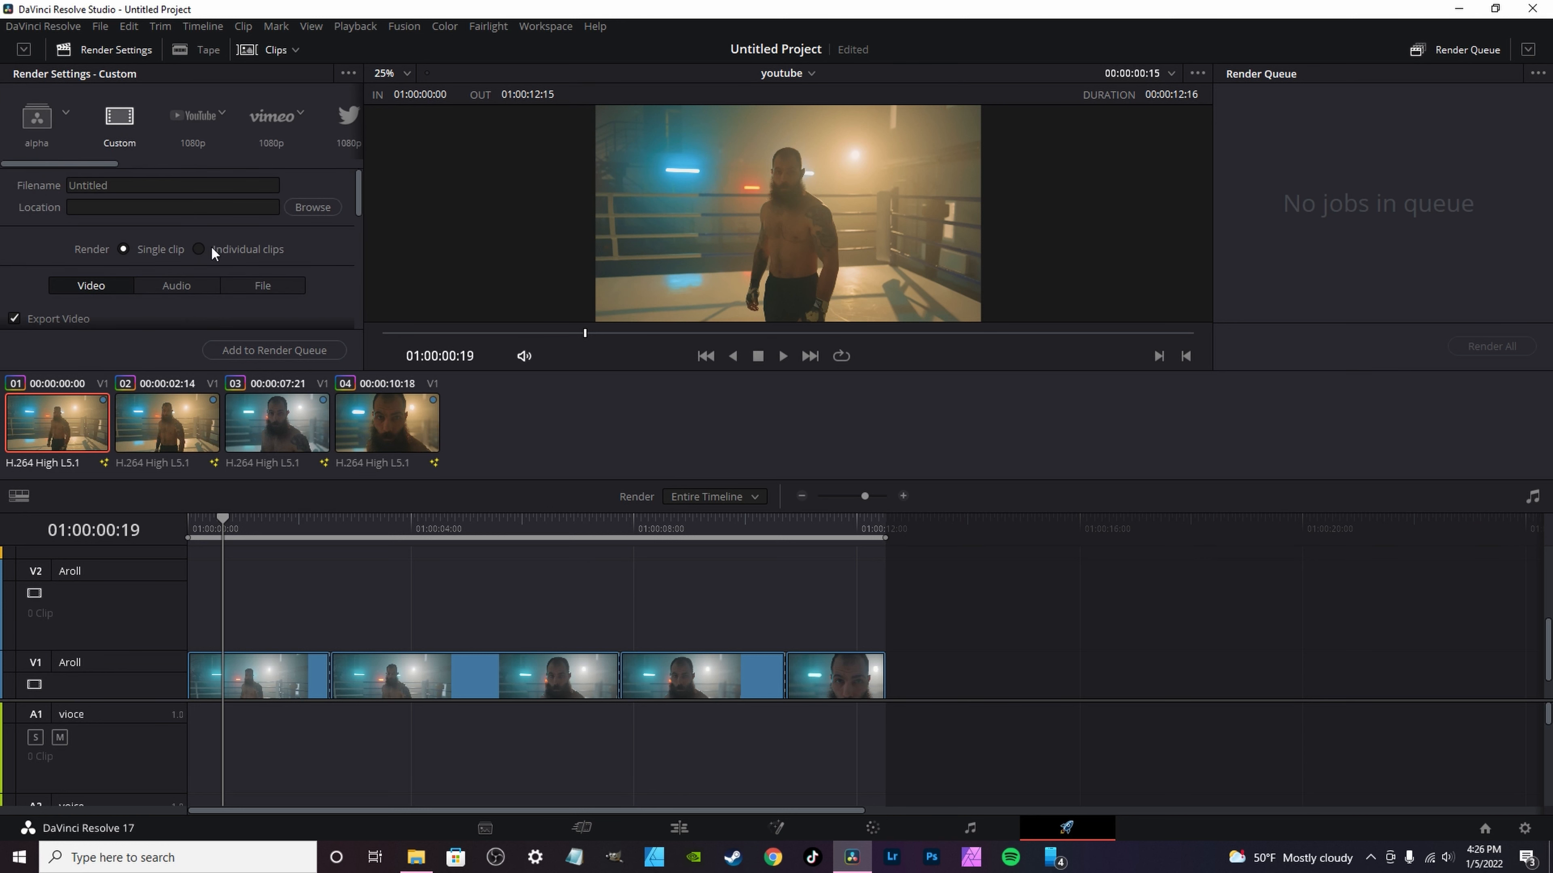
{"action": "scroll", "coordinate": [128, 298], "scroll_direction": "down", "scroll_amount": 4}
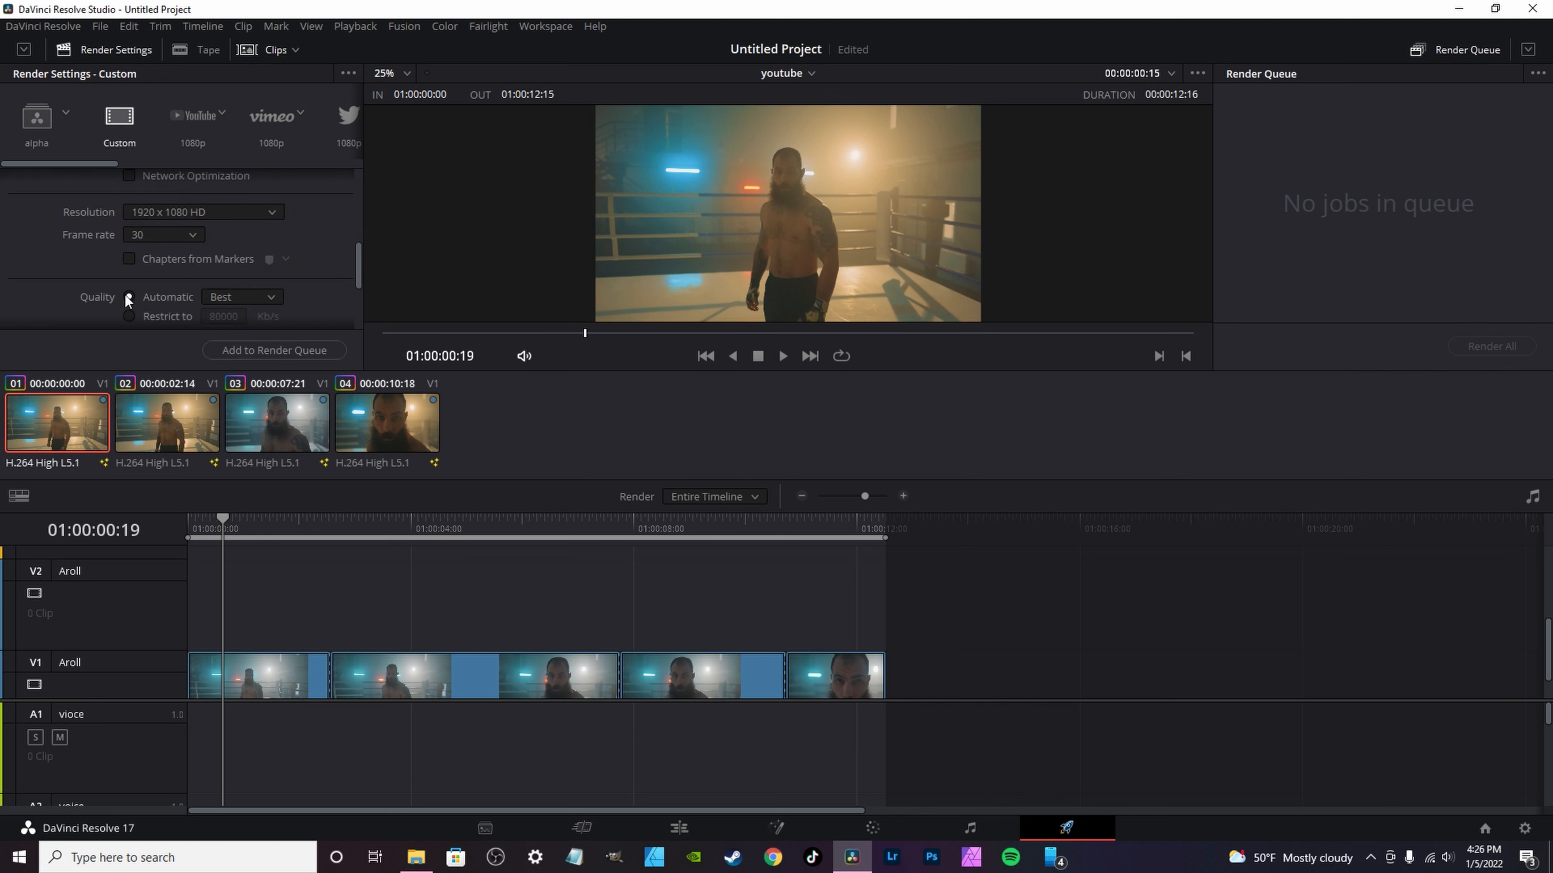
{"action": "left_click", "coordinate": [349, 74]}
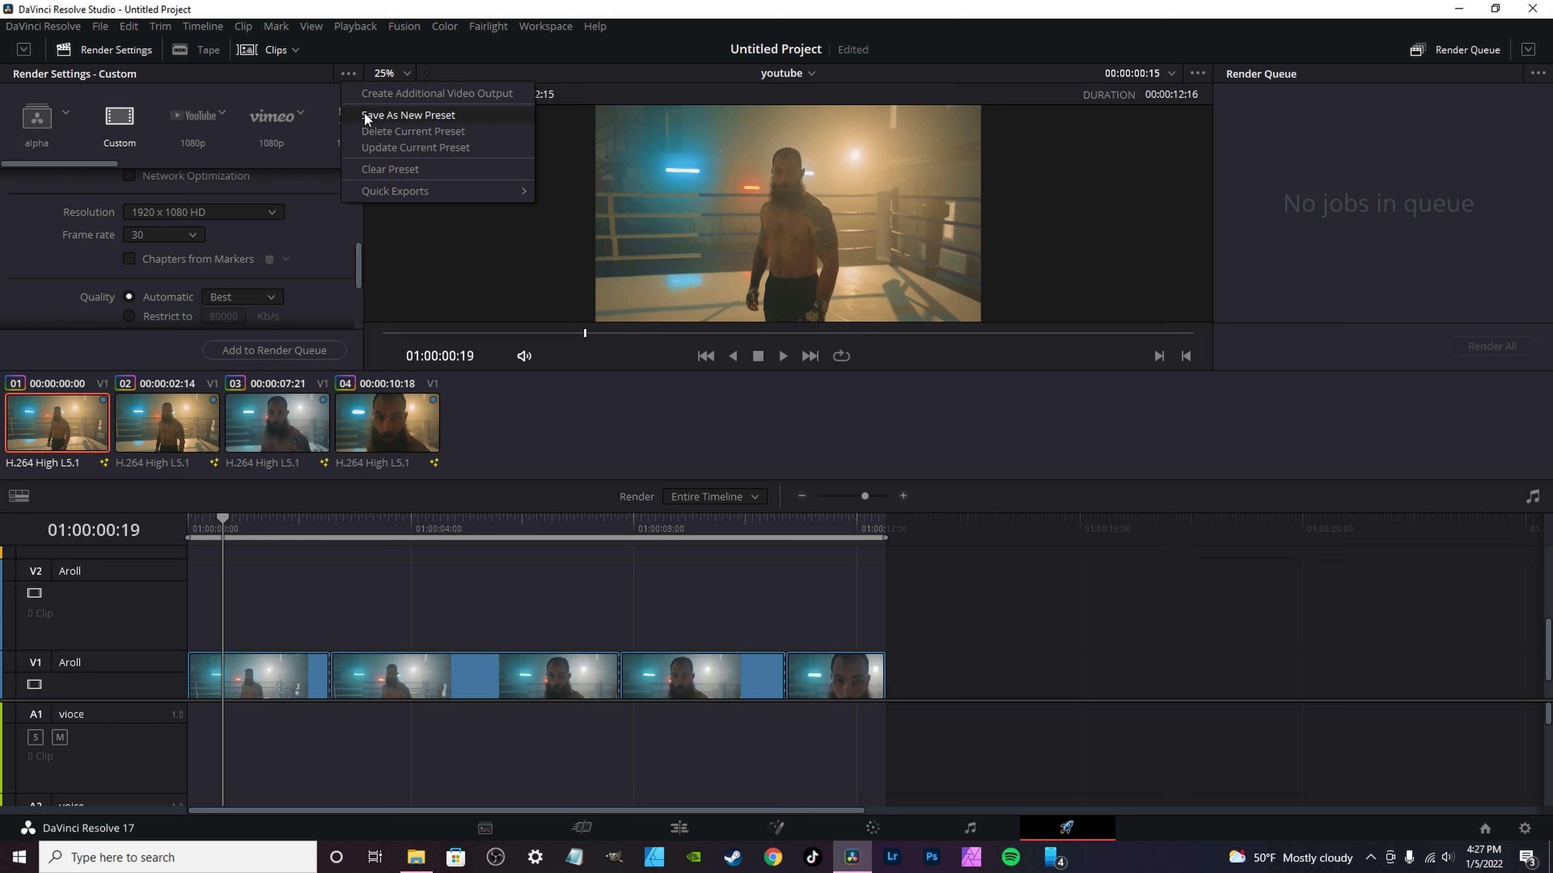
Step: Load the saved alpha render preset and replace it with the instagram preset
{"action": "left_click", "coordinate": [53, 116]}
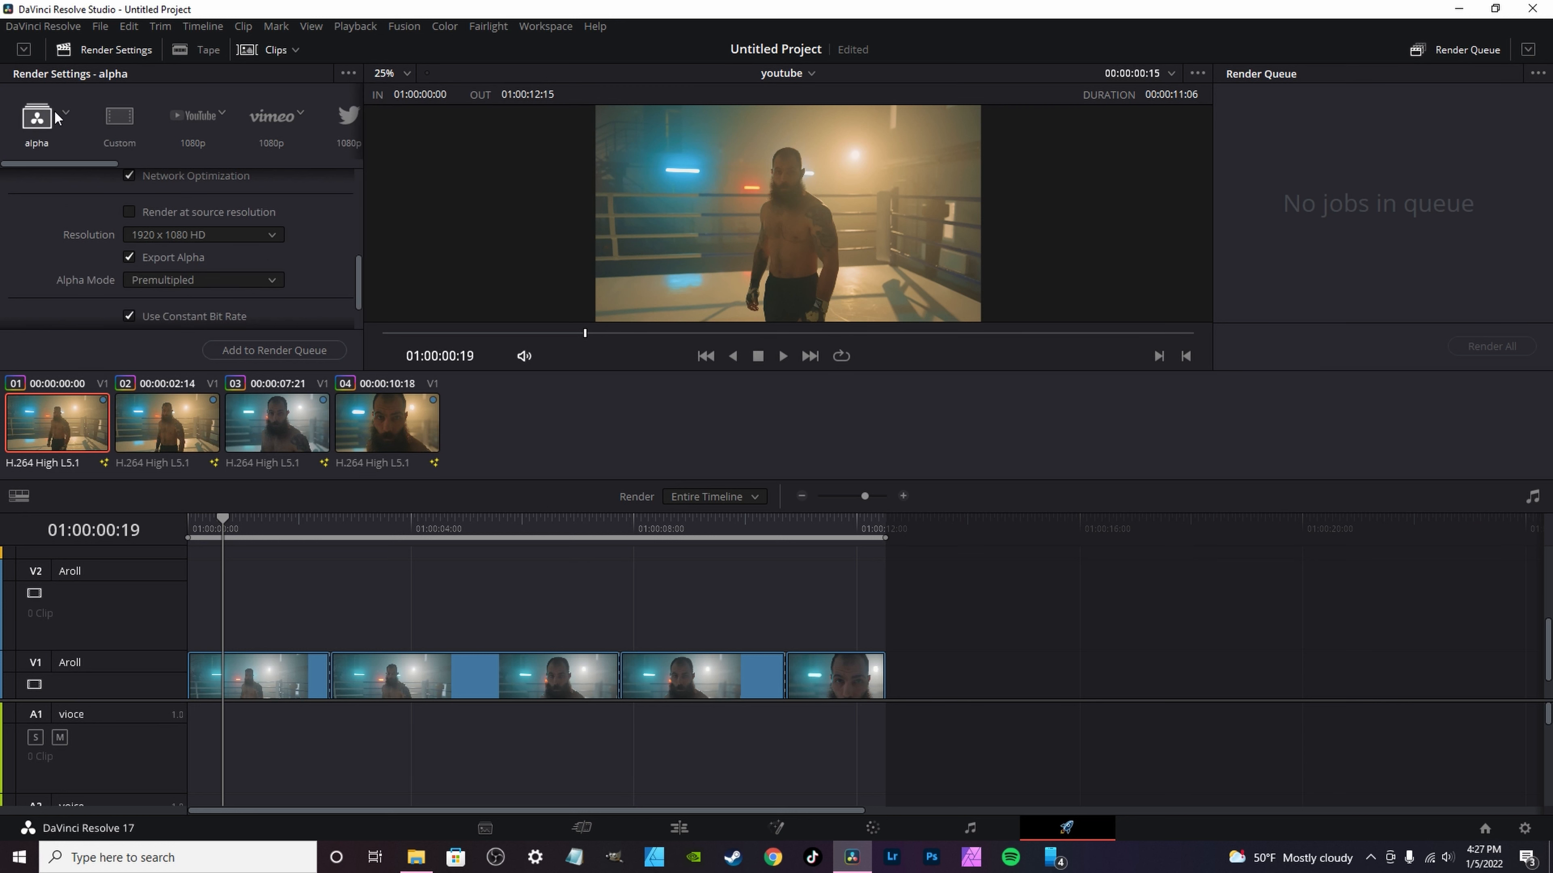
{"action": "left_click", "coordinate": [67, 115]}
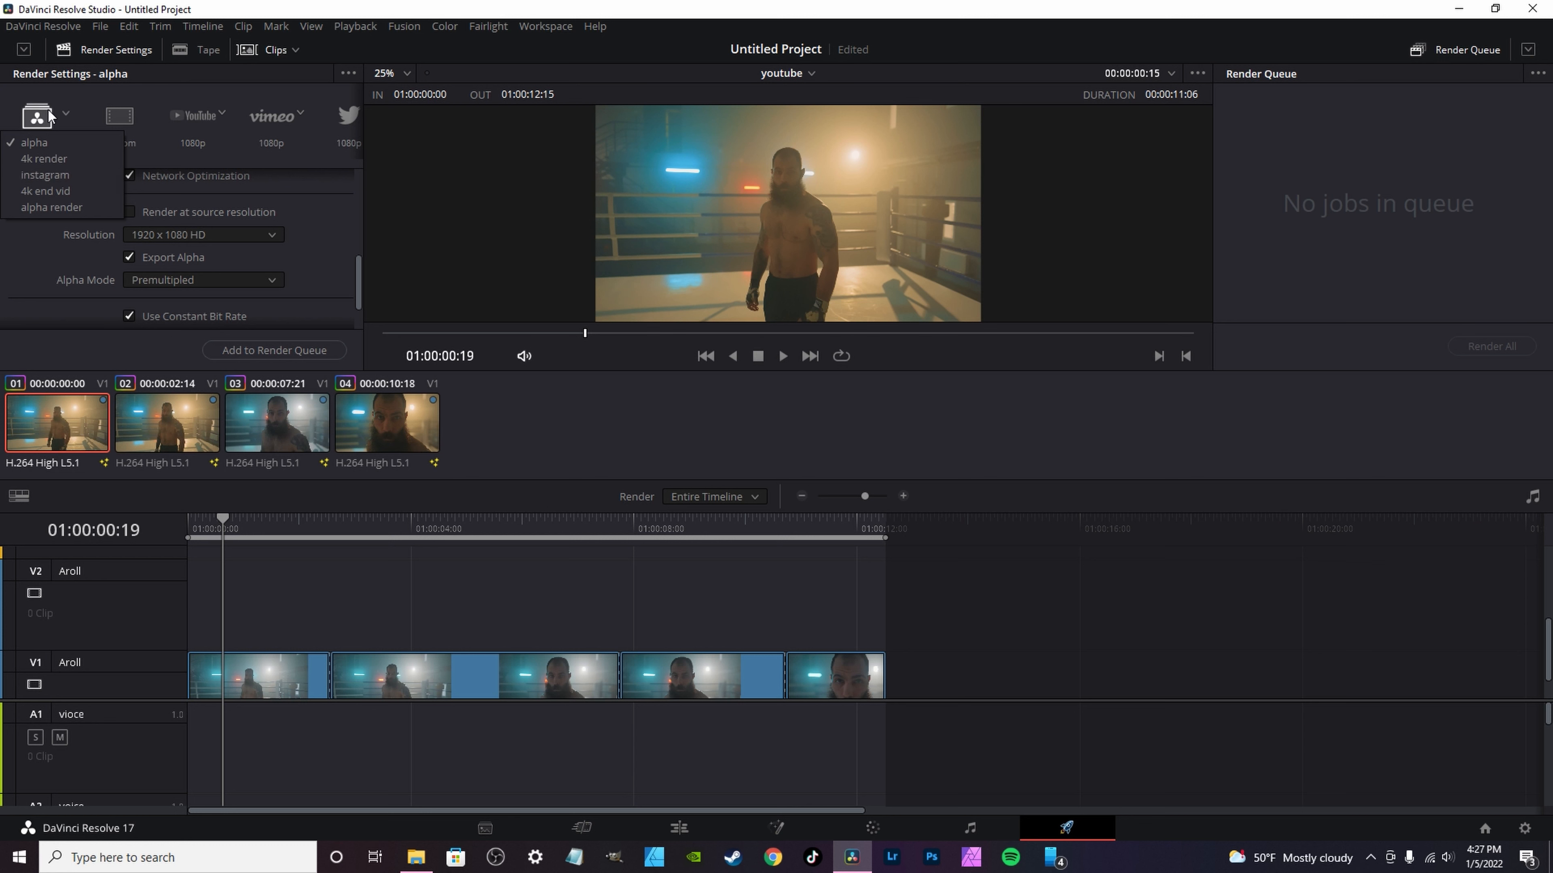
{"action": "left_click", "coordinate": [35, 176]}
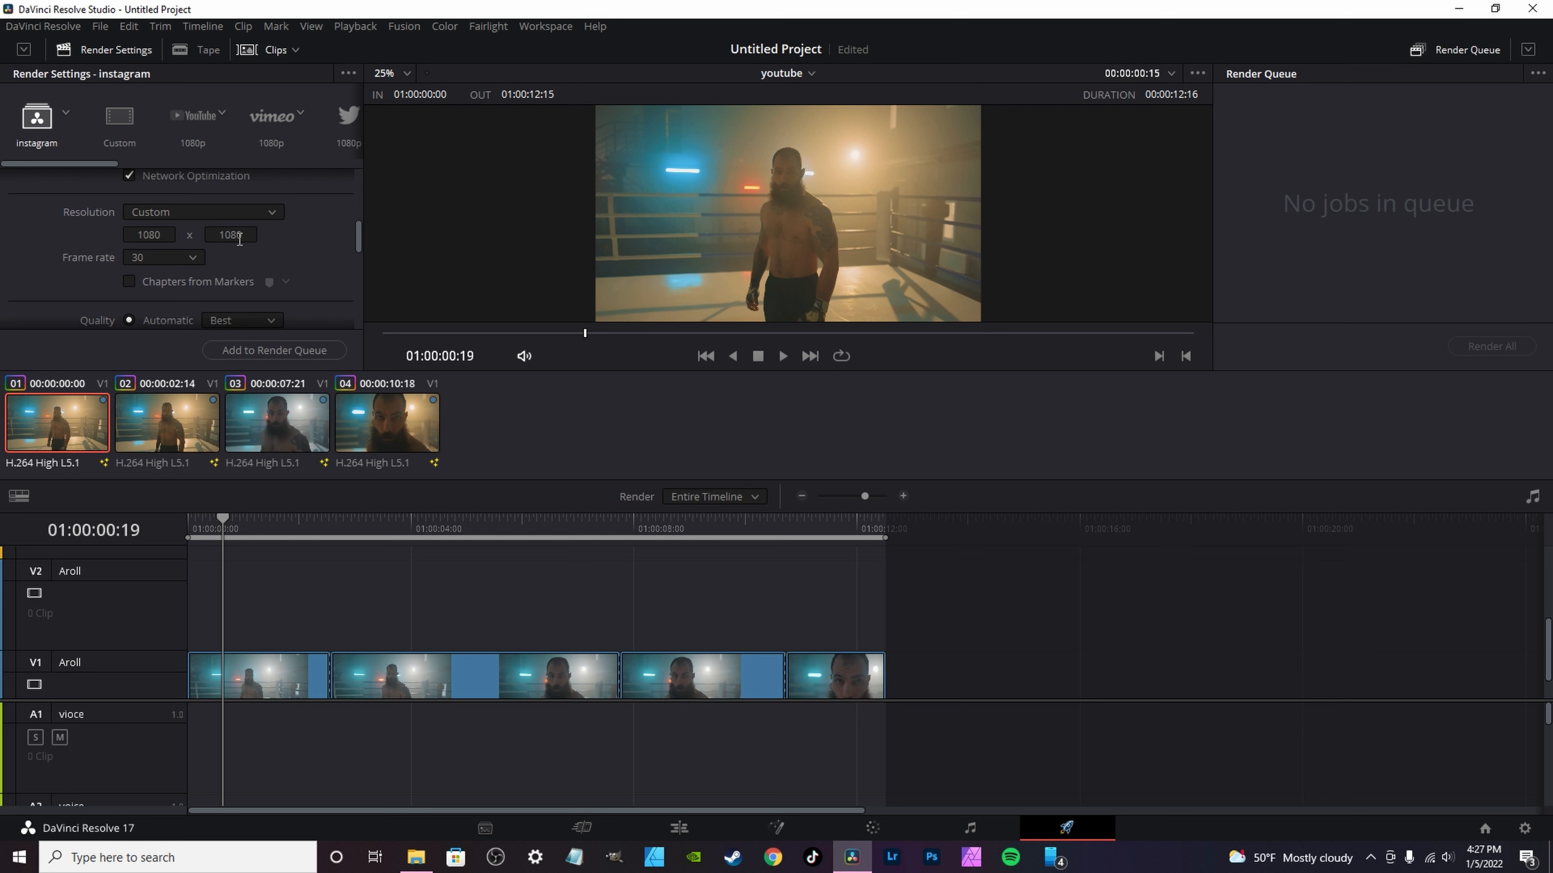